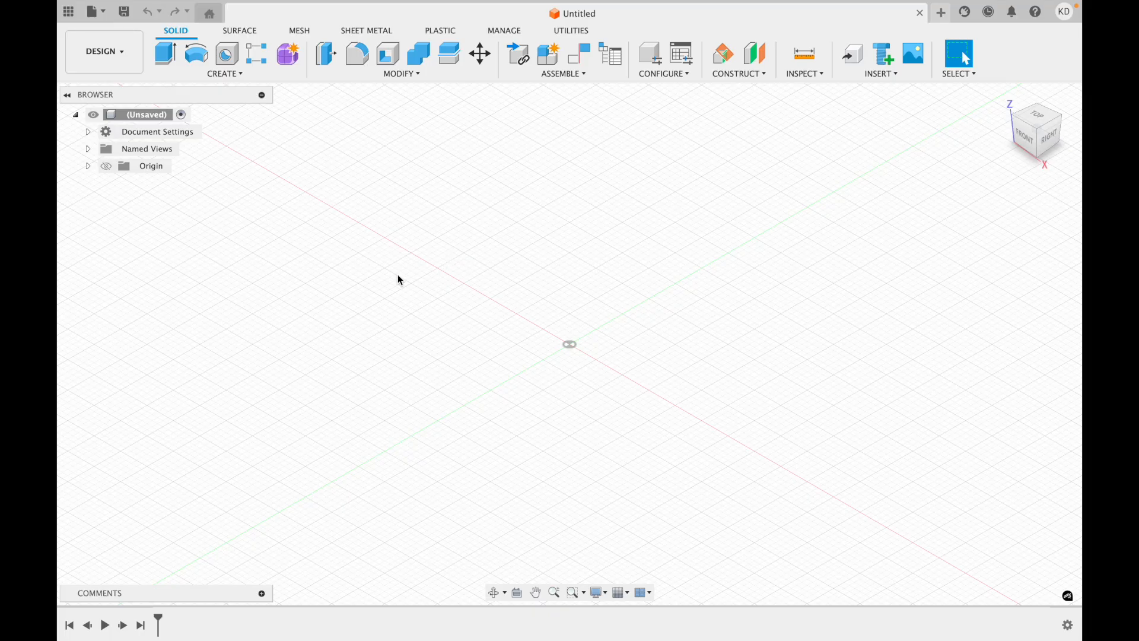
- Start a new sketch on the front origin plane
{"action": "left_click", "coordinate": [234, 76]}
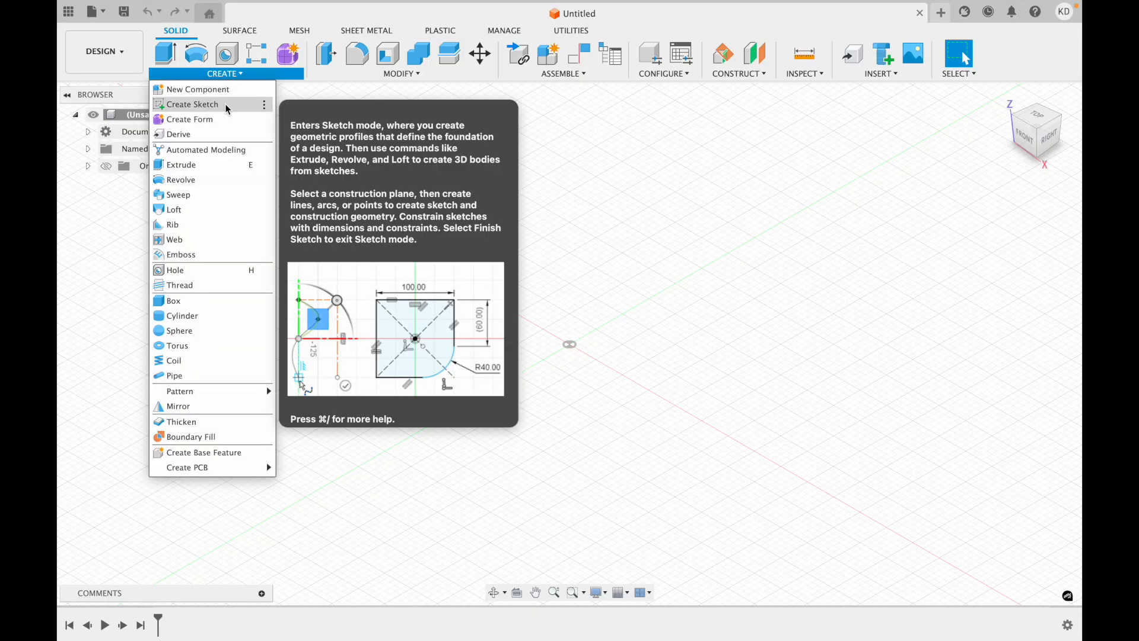
{"action": "left_click", "coordinate": [226, 105]}
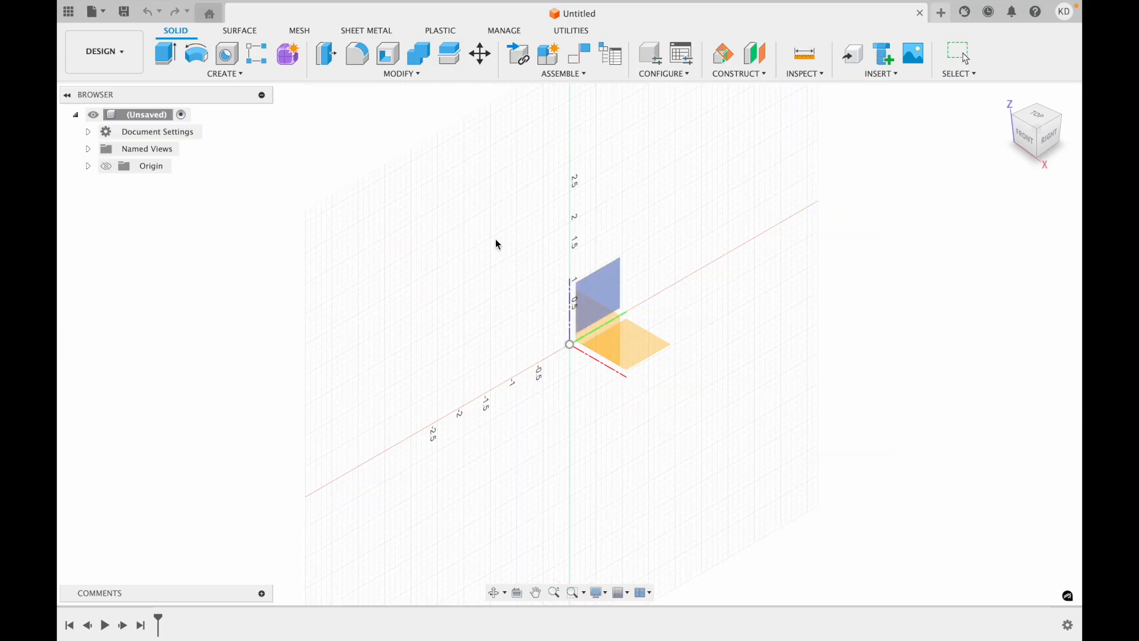
{"action": "left_click", "coordinate": [596, 340]}
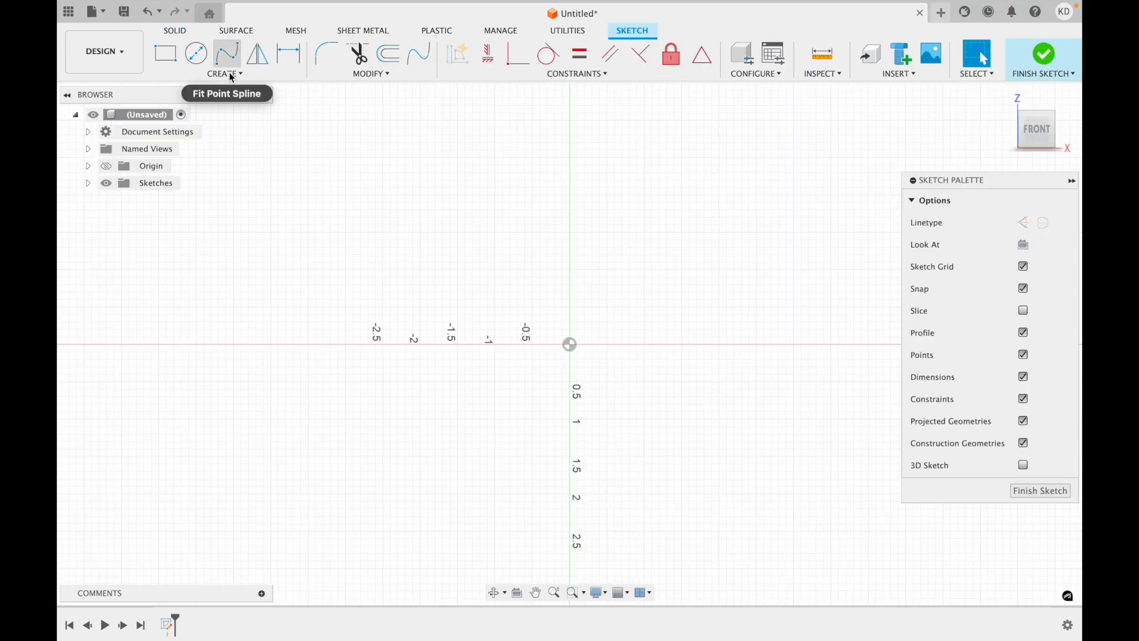
- Sketch a 1 in by 1 in two-point rectangle extending right and down from the origin
{"action": "left_click", "coordinate": [167, 57]}
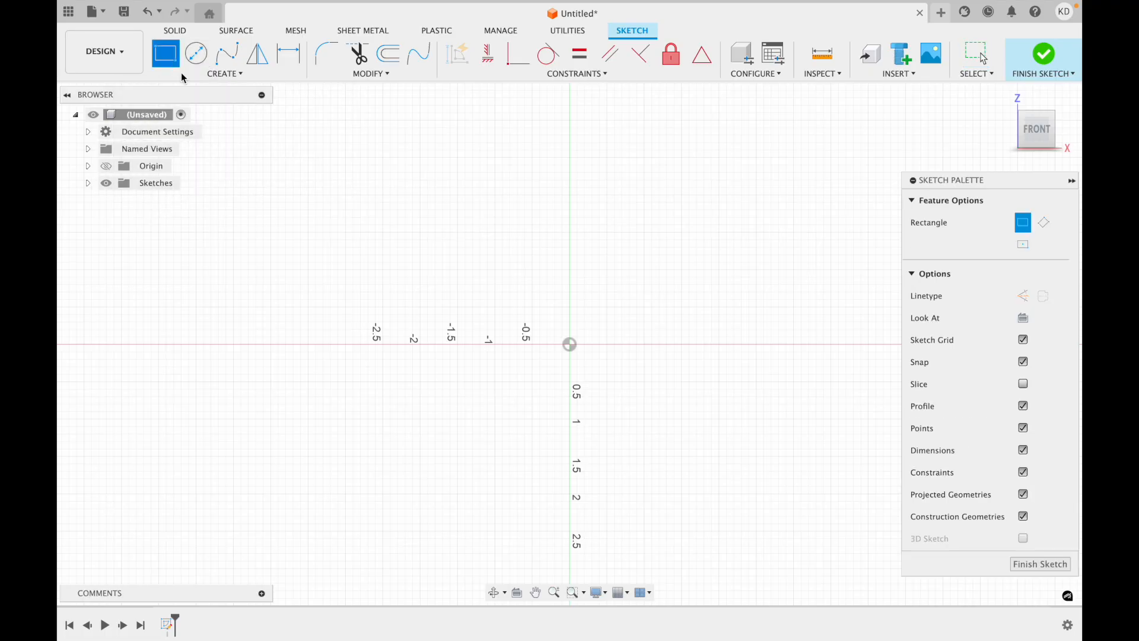
{"action": "left_click", "coordinate": [571, 345]}
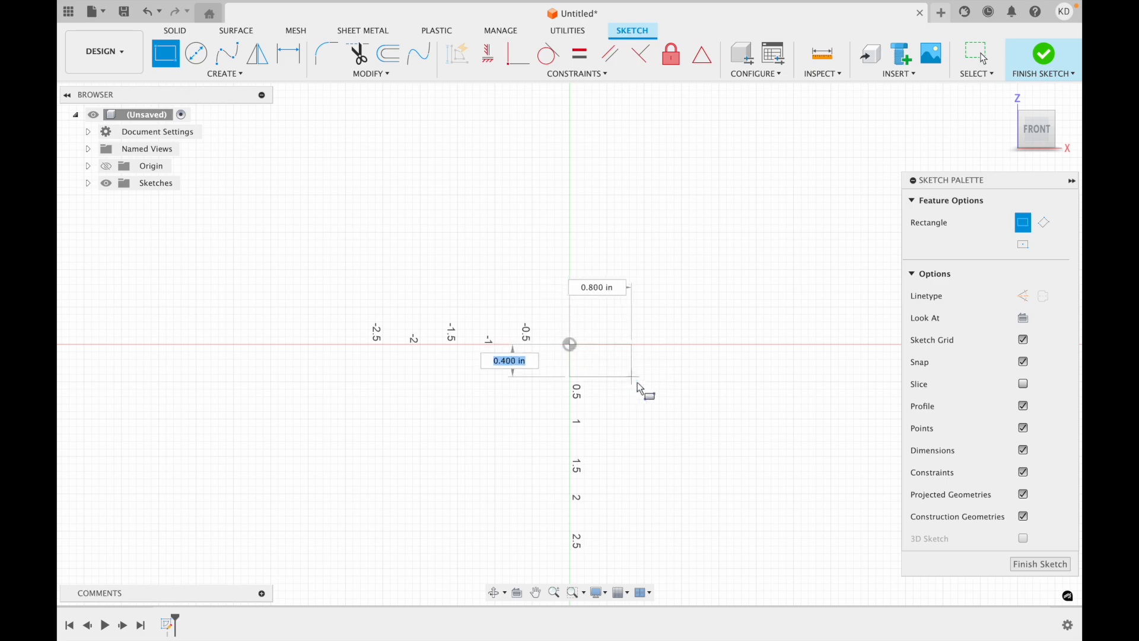
{"action": "type", "text": ".5"}
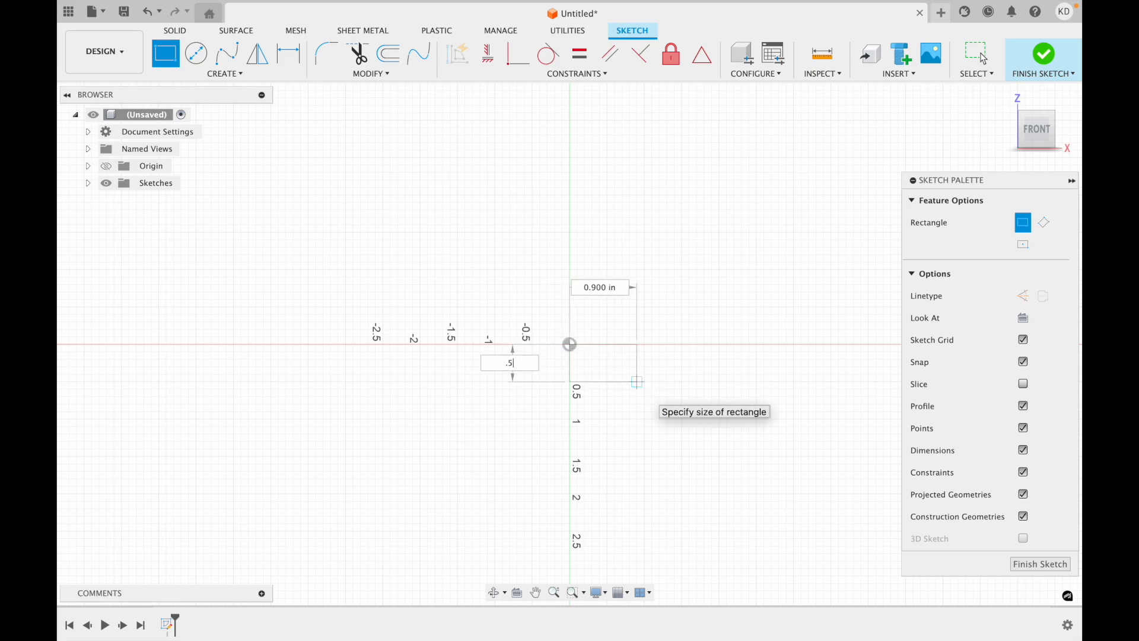
{"action": "key", "text": "BackSpace"}
{"action": "key", "text": "Tab"}
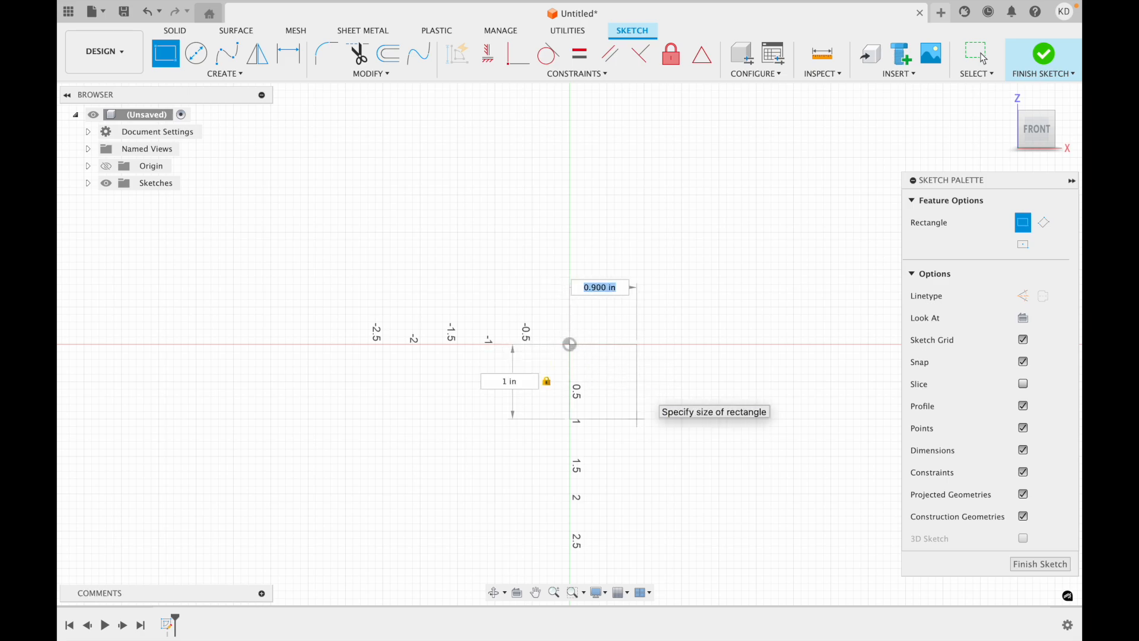
{"action": "type", "text": "1"}
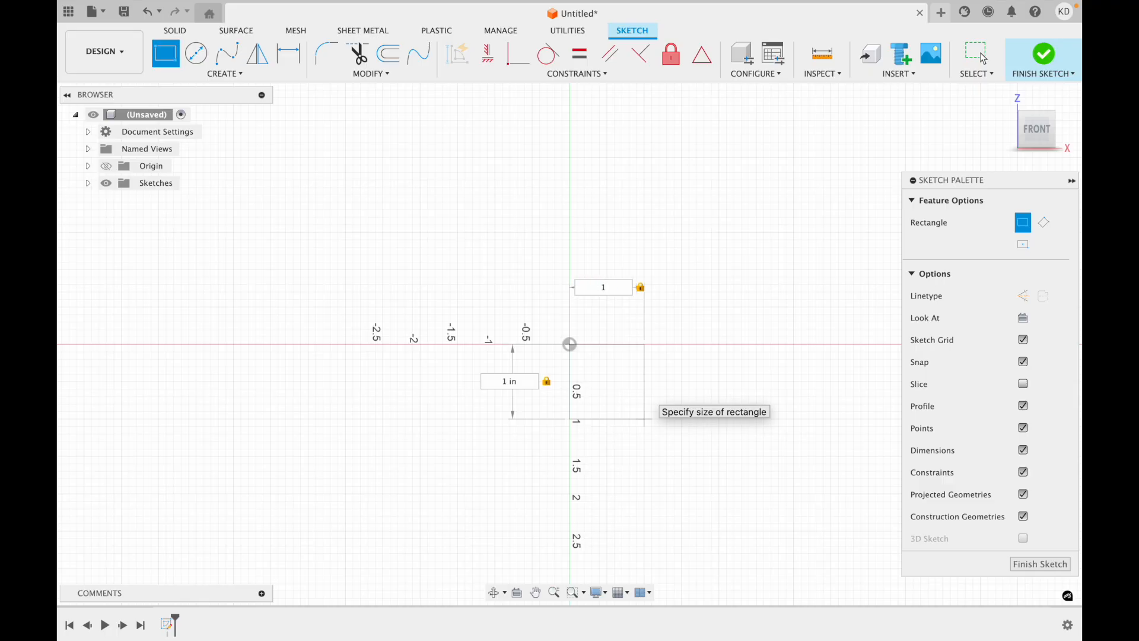
{"action": "key", "text": "Return"}
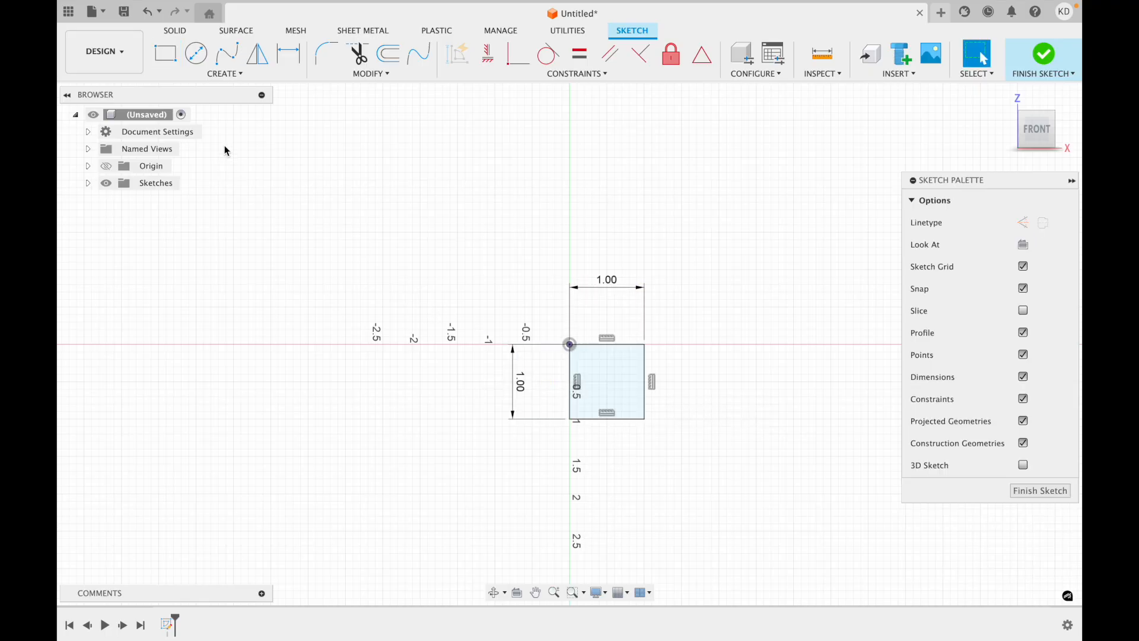
- Set up a rectangular sketch pattern of the square with three horizontal instances over an extent distance of 2.50 in
{"action": "left_click", "coordinate": [229, 74]}
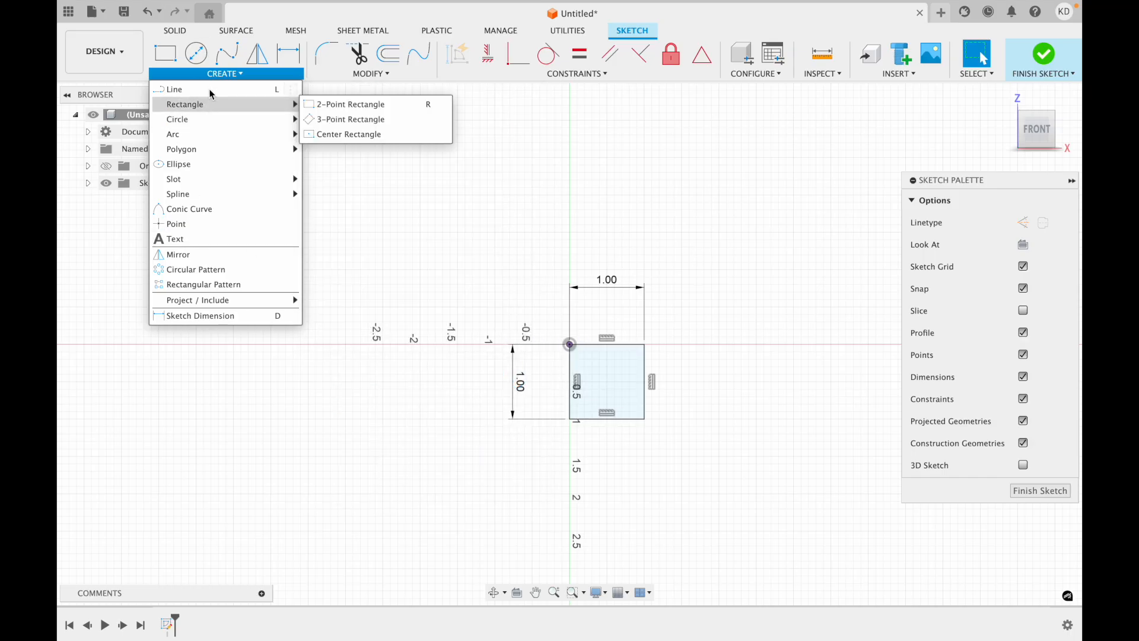
{"action": "left_click", "coordinate": [617, 242]}
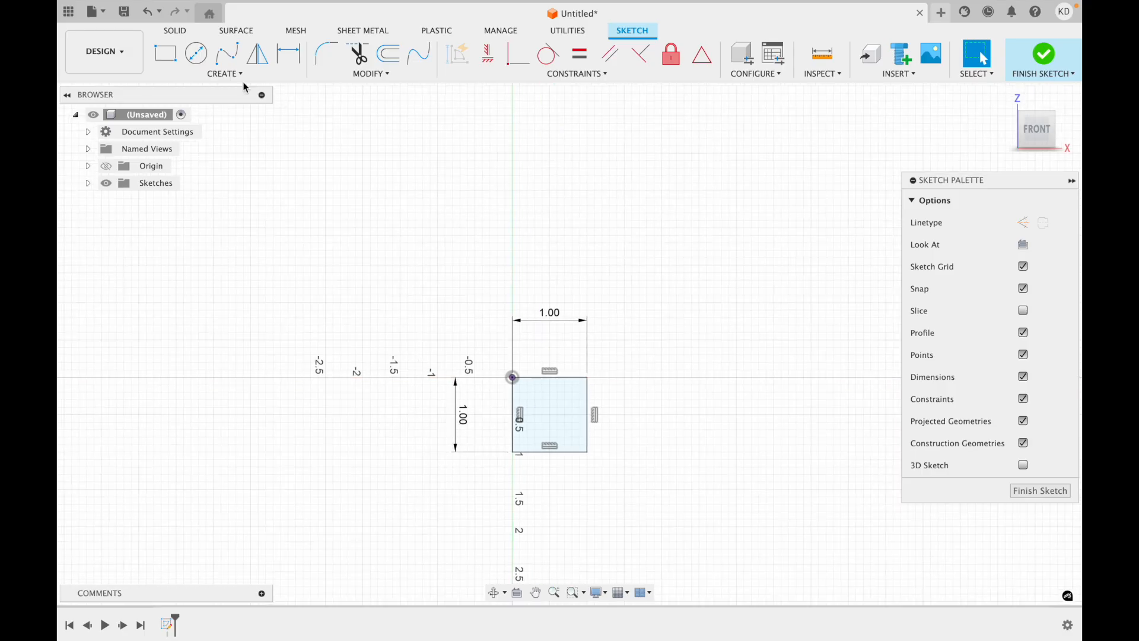
{"action": "left_click", "coordinate": [235, 76]}
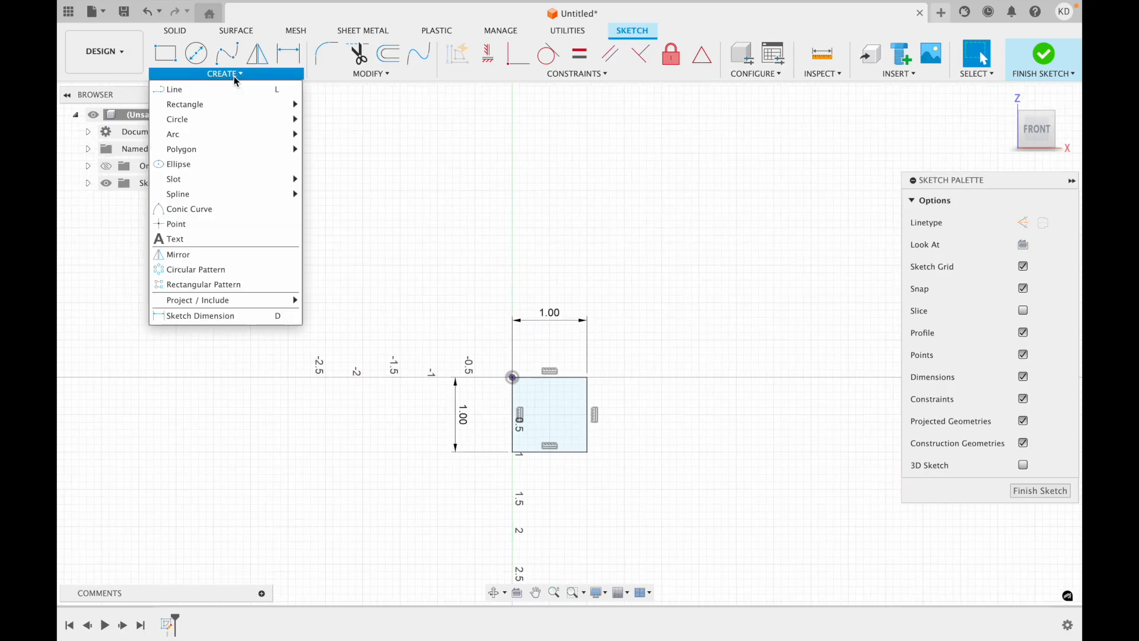
{"action": "left_click", "coordinate": [243, 286]}
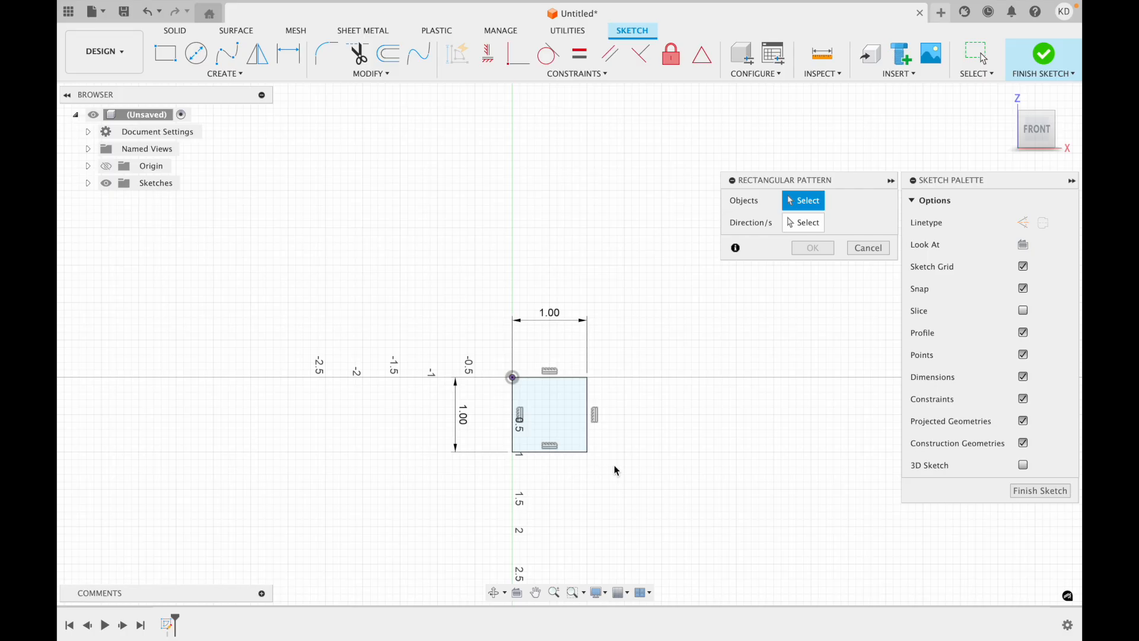
{"action": "left_click_drag", "start_coordinate": [617, 465], "coordinate": [473, 344]}
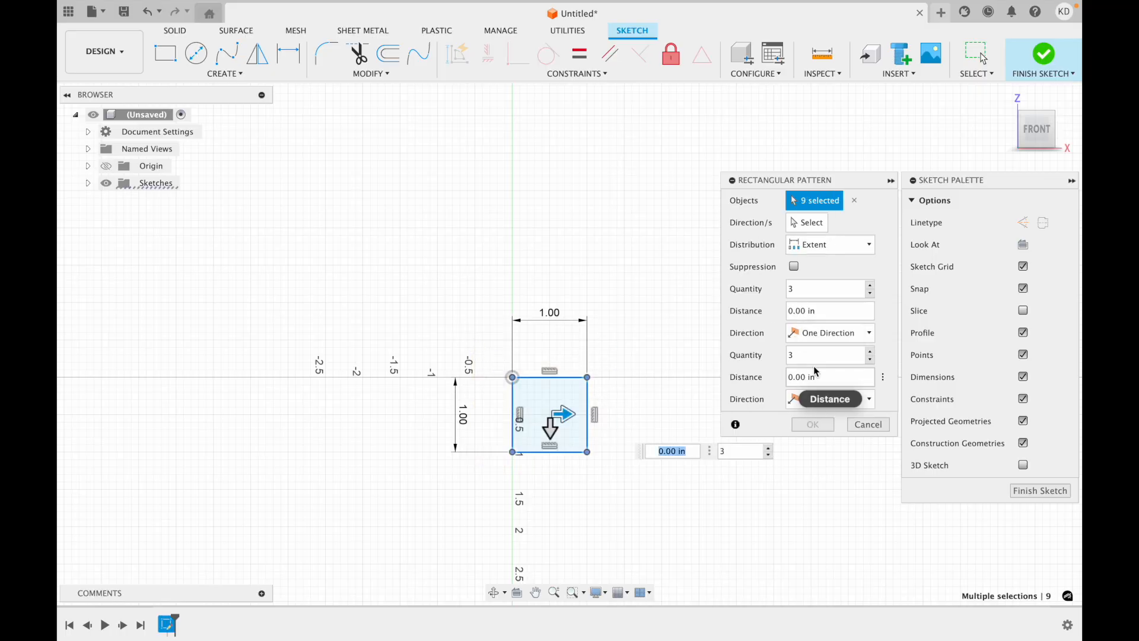
{"action": "left_click_drag", "start_coordinate": [565, 414], "coordinate": [732, 422]}
{"action": "scroll", "coordinate": [720, 424], "scroll_direction": "up", "scroll_amount": 4}
{"action": "scroll", "coordinate": [732, 553], "scroll_direction": "right", "scroll_amount": 3}
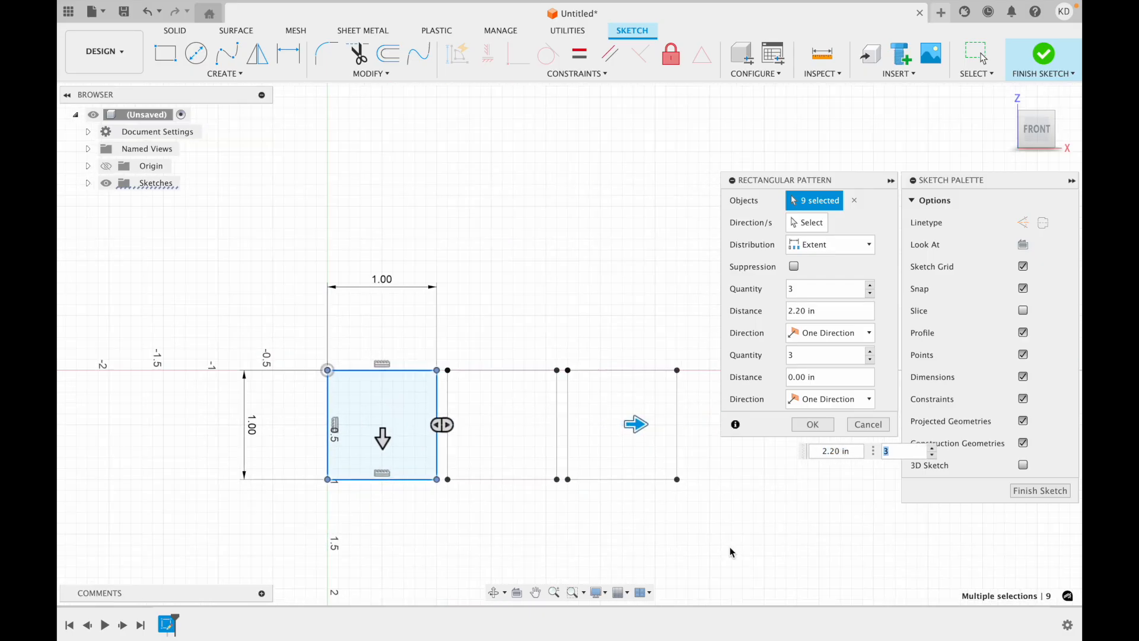
{"action": "scroll", "coordinate": [735, 556], "scroll_direction": "left", "scroll_amount": 2}
{"action": "scroll", "coordinate": [735, 557], "scroll_direction": "down", "scroll_amount": 2}
{"action": "left_click_drag", "start_coordinate": [625, 402], "coordinate": [650, 419]}
{"action": "key", "text": "Tab"}
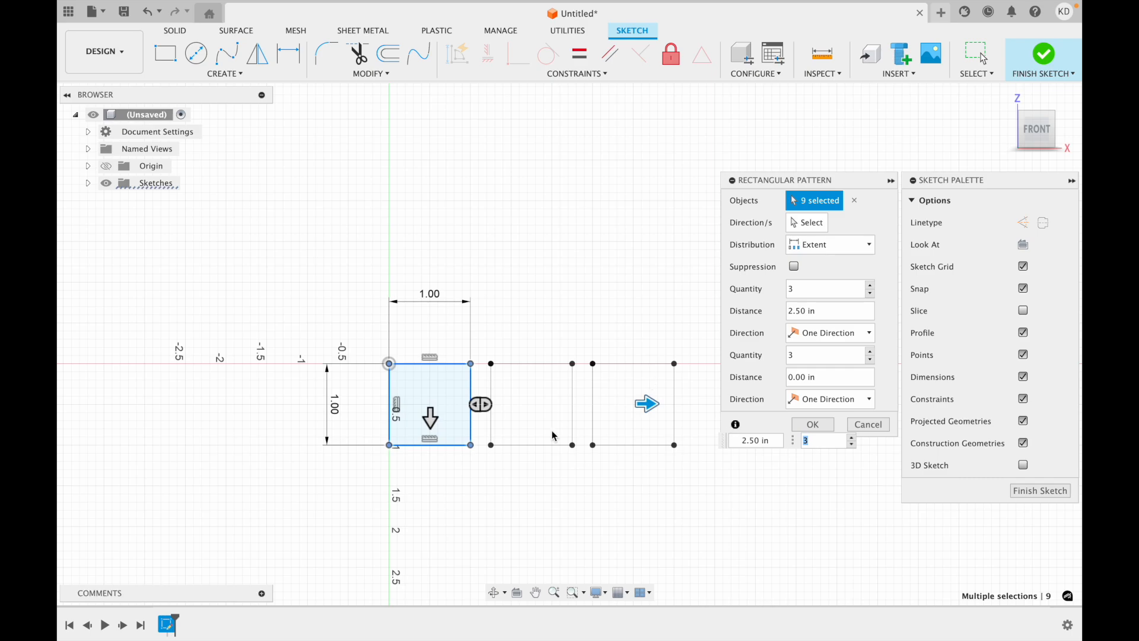
- Read the rectangular pattern tips on the Extent and Spacing distance types
{"action": "left_click", "coordinate": [737, 425]}
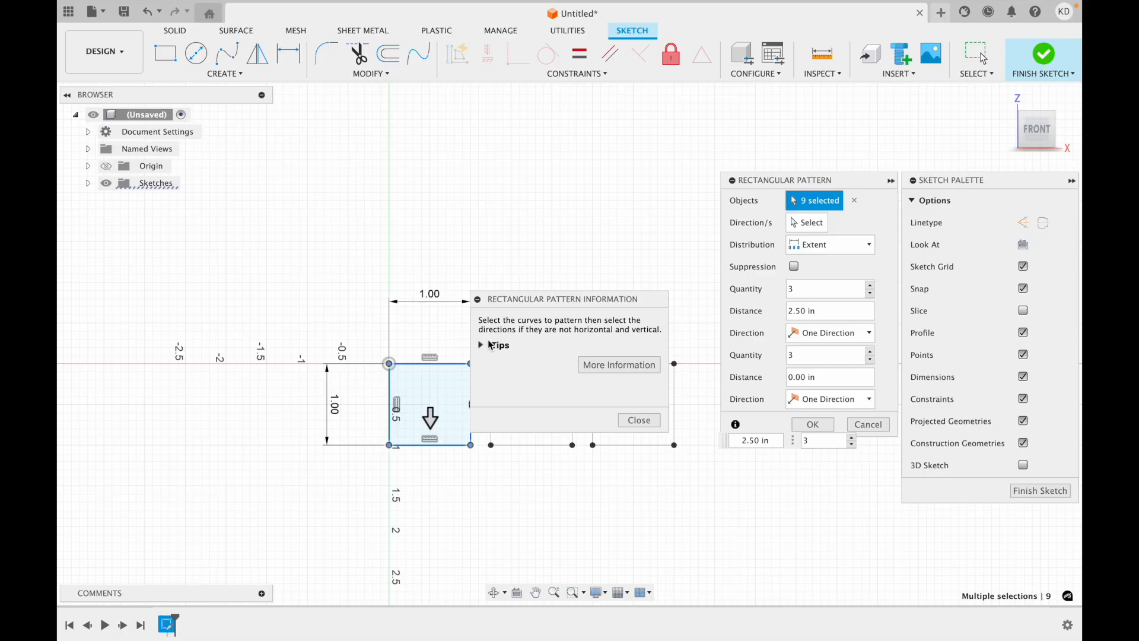
{"action": "left_click", "coordinate": [482, 350]}
{"action": "scroll", "coordinate": [555, 347], "scroll_direction": "down", "scroll_amount": 3}
{"action": "scroll", "coordinate": [561, 372], "scroll_direction": "down", "scroll_amount": 1}
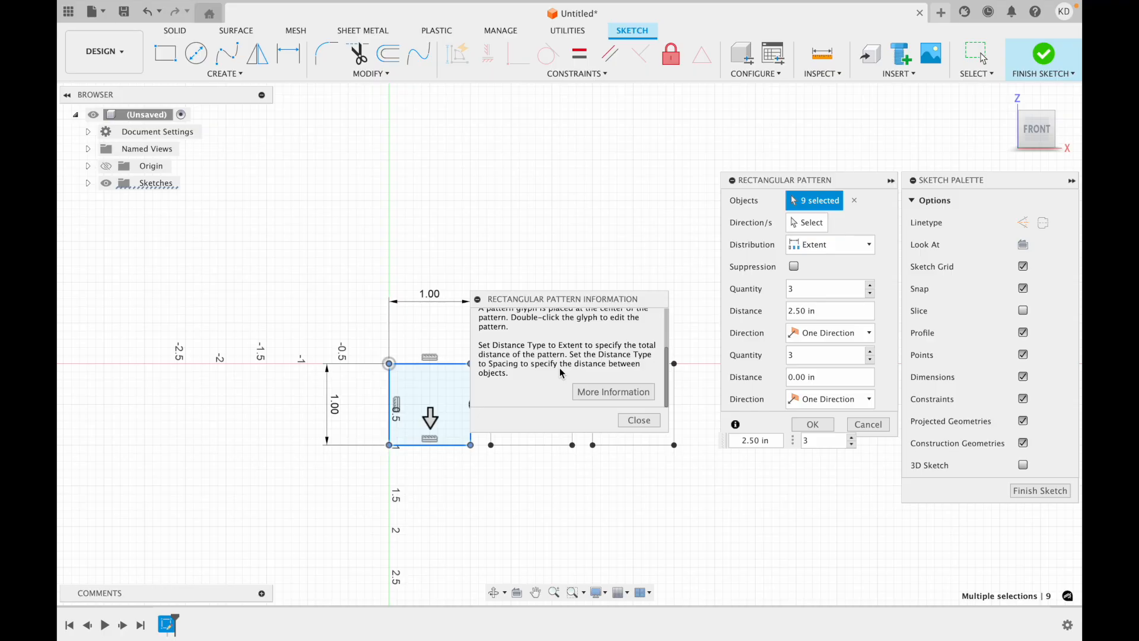
{"action": "left_click", "coordinate": [477, 299]}
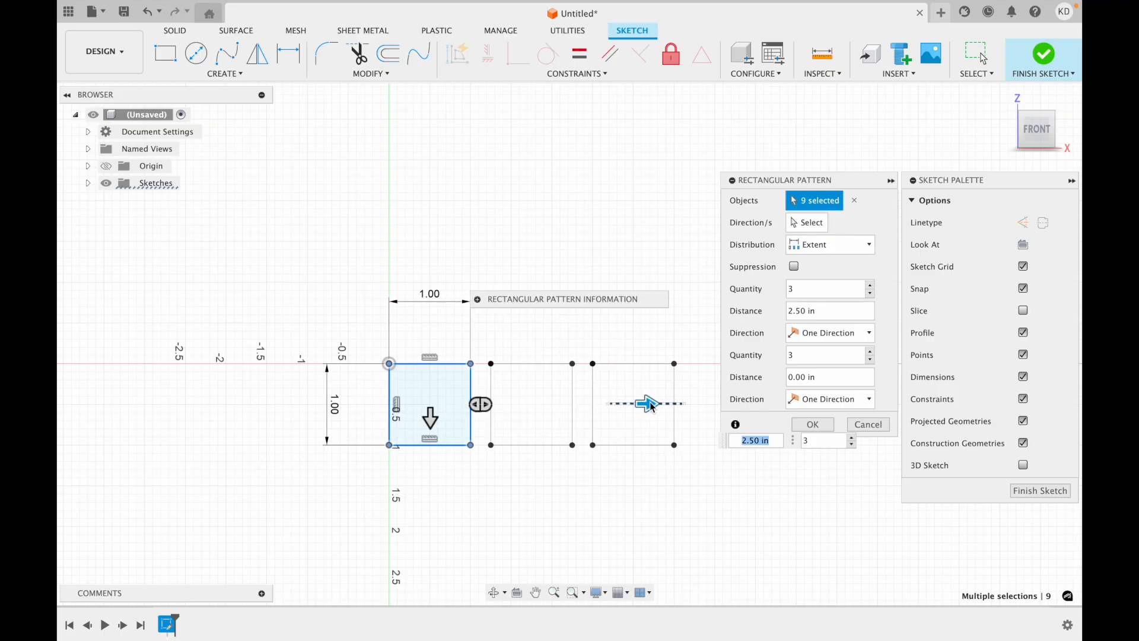
- Set the horizontal pattern's extent distance to 2.60 in and apply the pattern
{"action": "scroll", "coordinate": [639, 405], "scroll_direction": "right", "scroll_amount": 2}
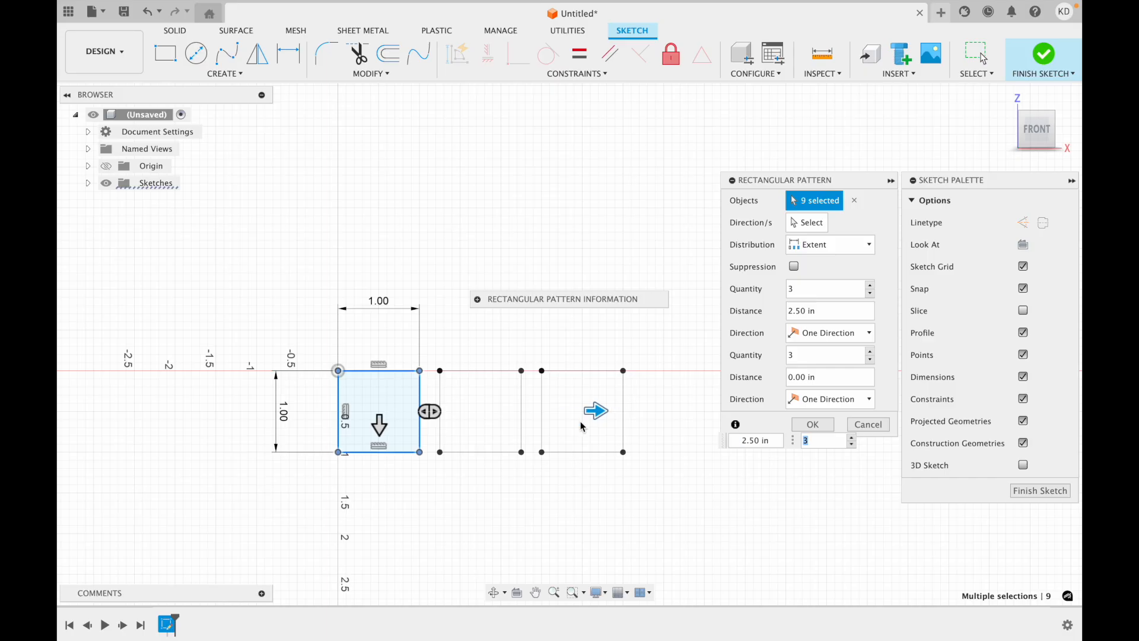
{"action": "left_click_drag", "start_coordinate": [598, 416], "coordinate": [611, 419]}
{"action": "key", "text": "Tab"}
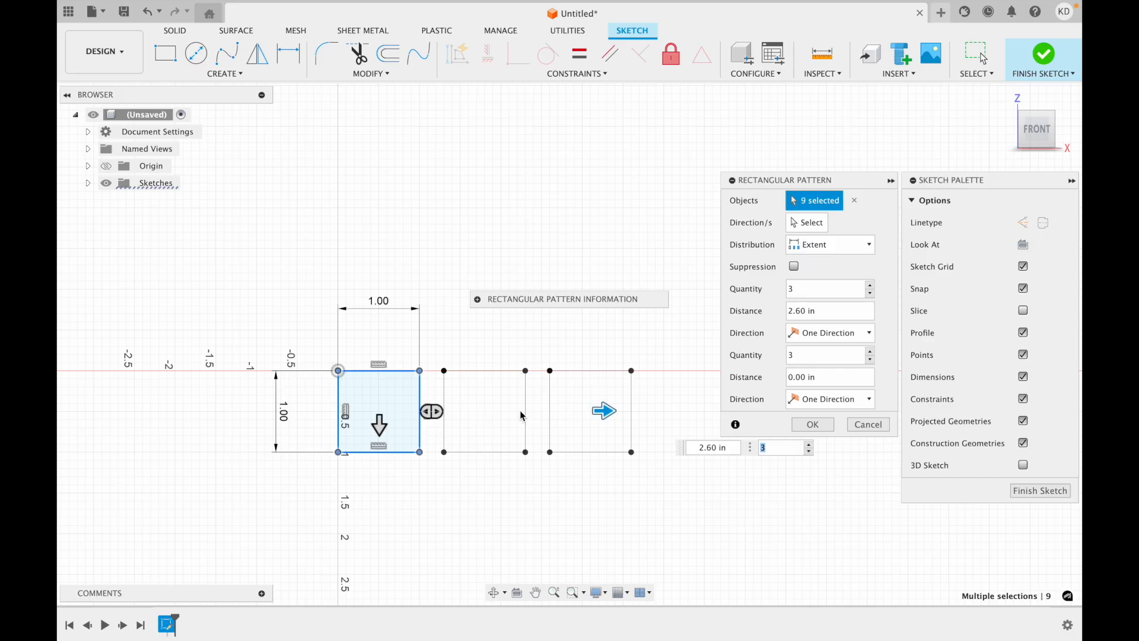
{"action": "scroll", "coordinate": [552, 474], "scroll_direction": "down", "scroll_amount": 3}
{"action": "scroll", "coordinate": [551, 475], "scroll_direction": "right", "scroll_amount": 1}
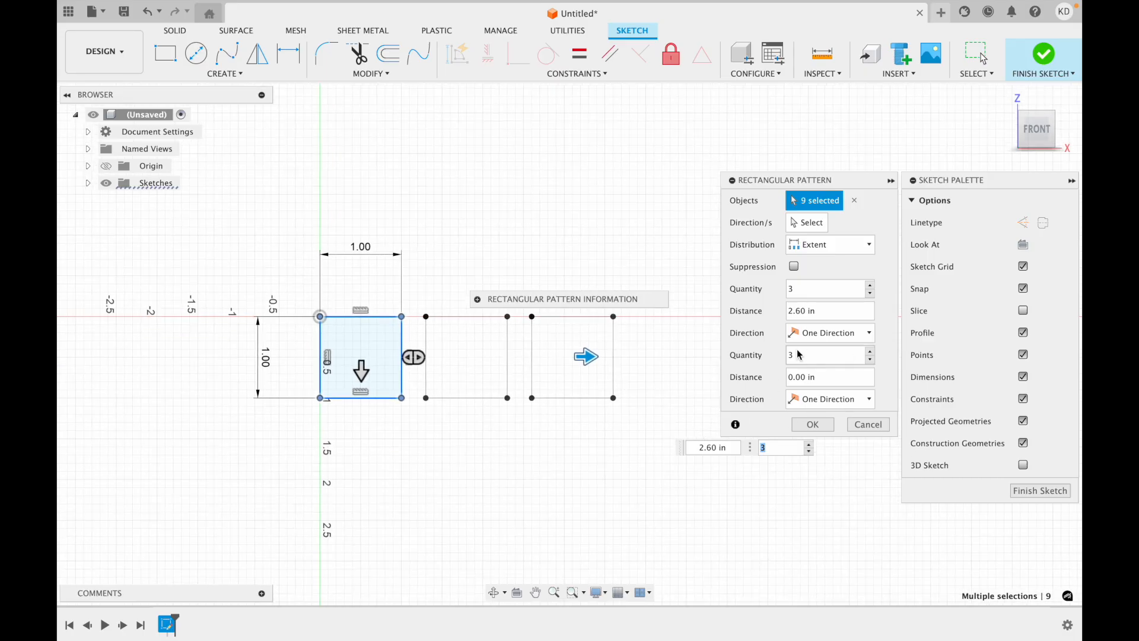
{"action": "left_click", "coordinate": [810, 425]}
- Create a second rectangular pattern of the original square with three instances running downward over an extent distance of 2.90 in
{"action": "left_click", "coordinate": [377, 364]}
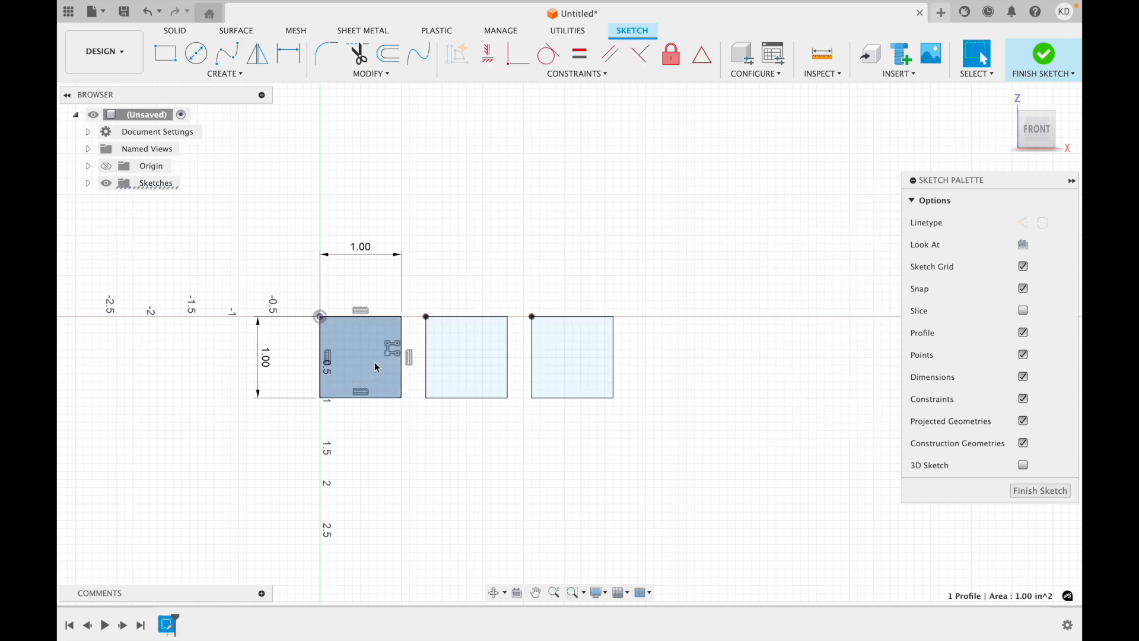
{"action": "left_click", "coordinate": [226, 74]}
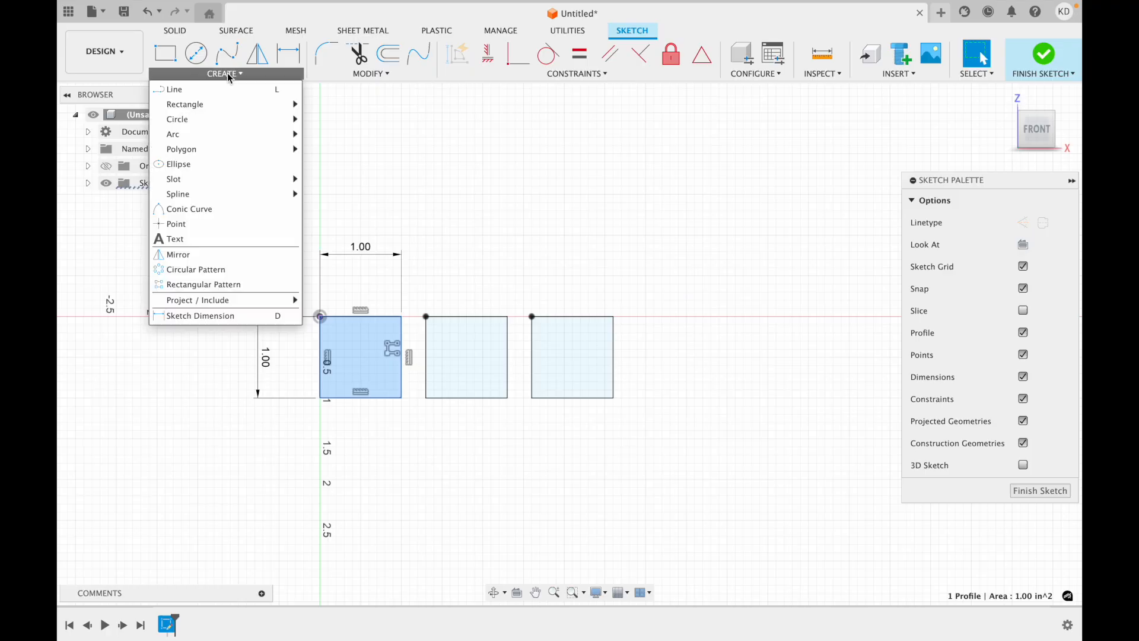
{"action": "left_click", "coordinate": [241, 286]}
{"action": "left_click_drag", "start_coordinate": [330, 336], "coordinate": [296, 305]}
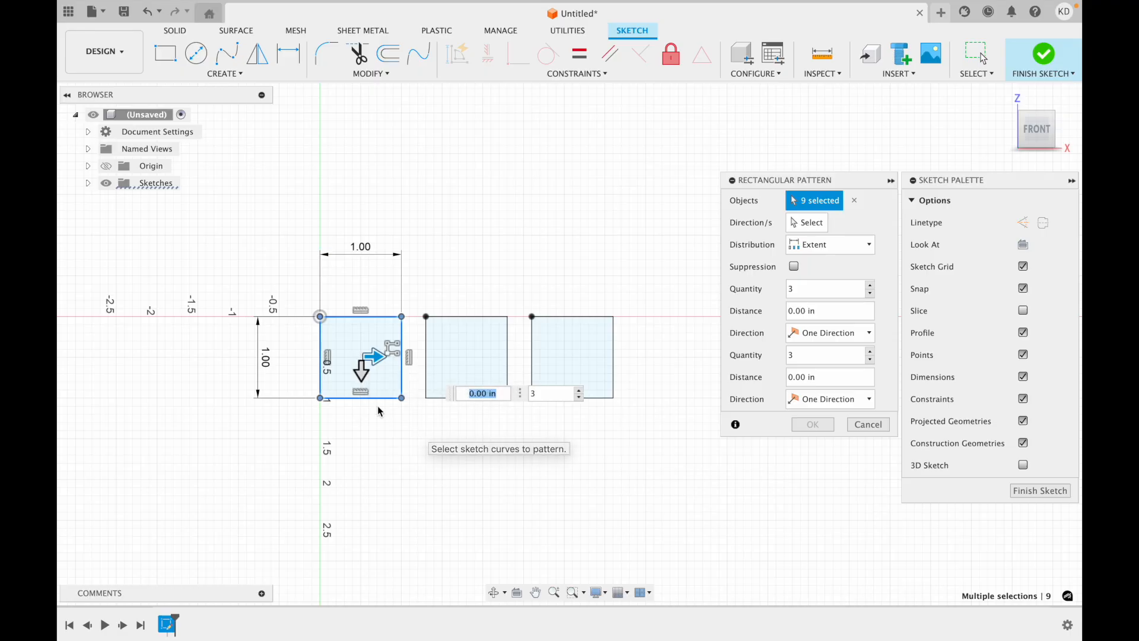
{"action": "left_click_drag", "start_coordinate": [362, 380], "coordinate": [359, 578]}
{"action": "middle_click_drag", "start_coordinate": [439, 571], "coordinate": [426, 520]}
{"action": "scroll", "coordinate": [427, 525], "scroll_direction": "down", "scroll_amount": 3}
{"action": "left_click_drag", "start_coordinate": [337, 433], "coordinate": [322, 545]}
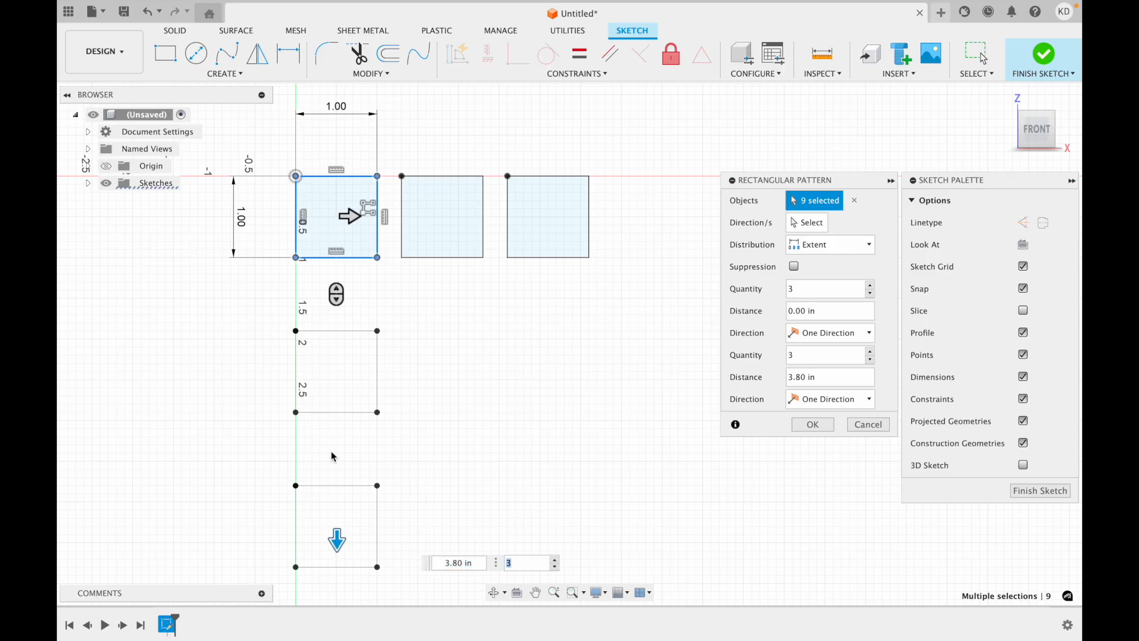
{"action": "left_click_drag", "start_coordinate": [334, 537], "coordinate": [330, 464]}
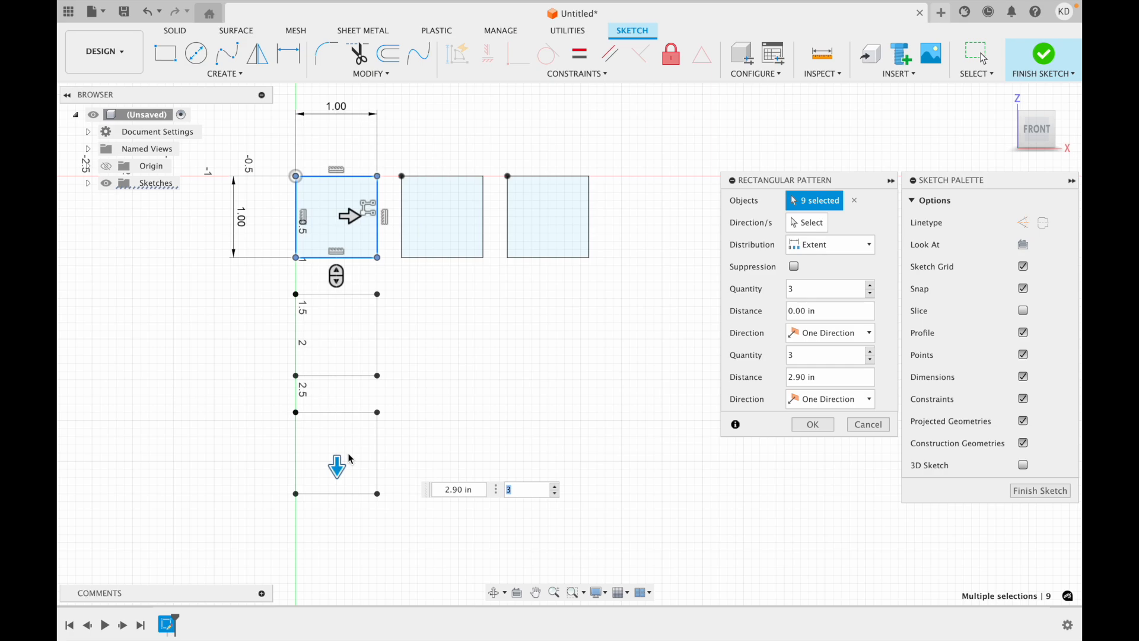
{"action": "left_click", "coordinate": [817, 432]}
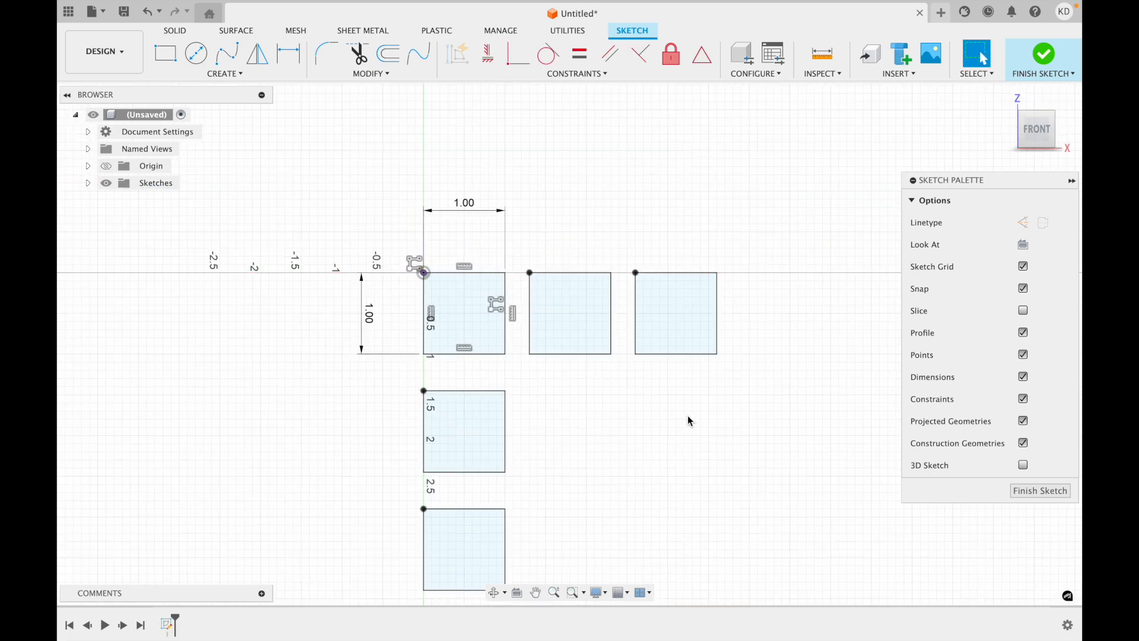
- Sketch a 1 in diameter circle centred on the vertical axis, well above the row of squares
{"action": "scroll", "coordinate": [688, 415], "scroll_direction": "down", "scroll_amount": 5}
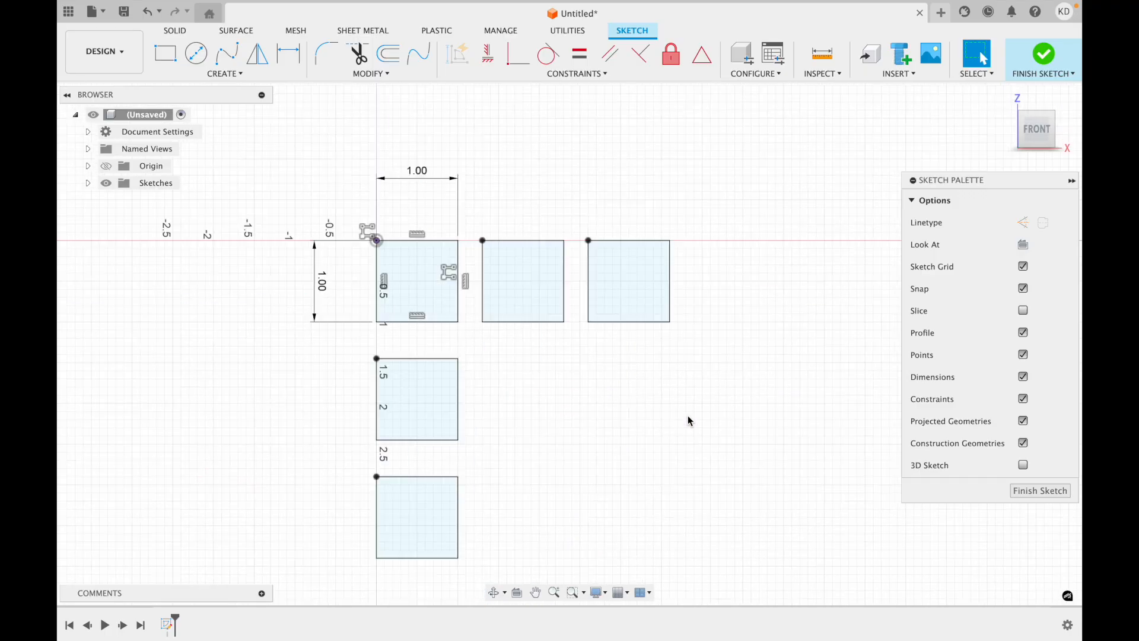
{"action": "scroll", "coordinate": [389, 315], "scroll_direction": "up", "scroll_amount": 5}
{"action": "scroll", "coordinate": [390, 315], "scroll_direction": "down", "scroll_amount": 4}
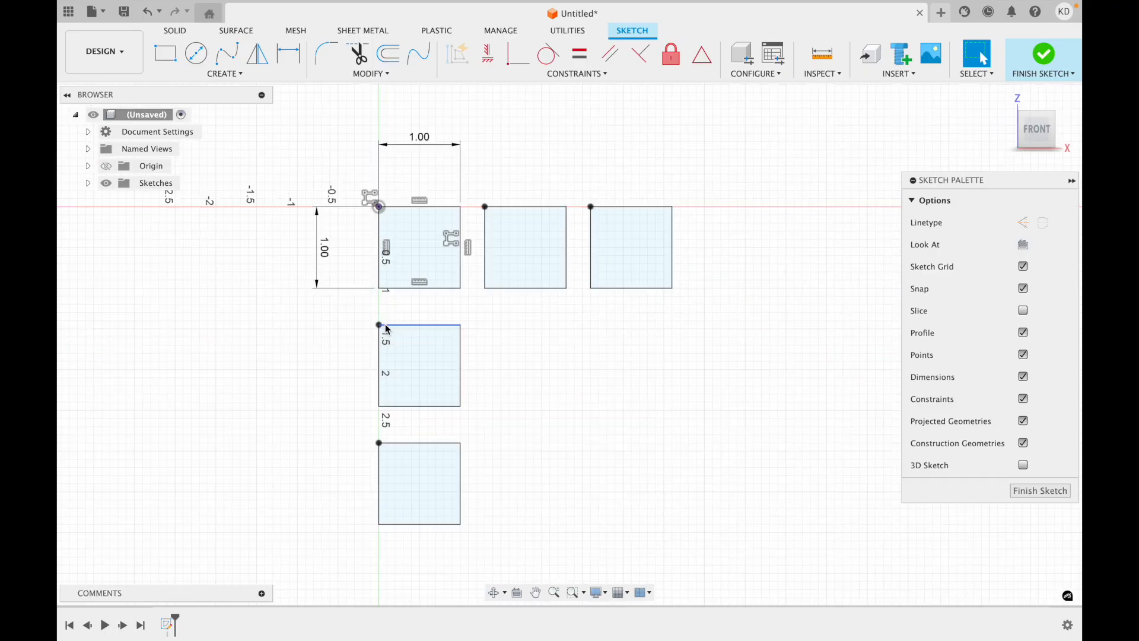
{"action": "scroll", "coordinate": [407, 173], "scroll_direction": "up", "scroll_amount": 5}
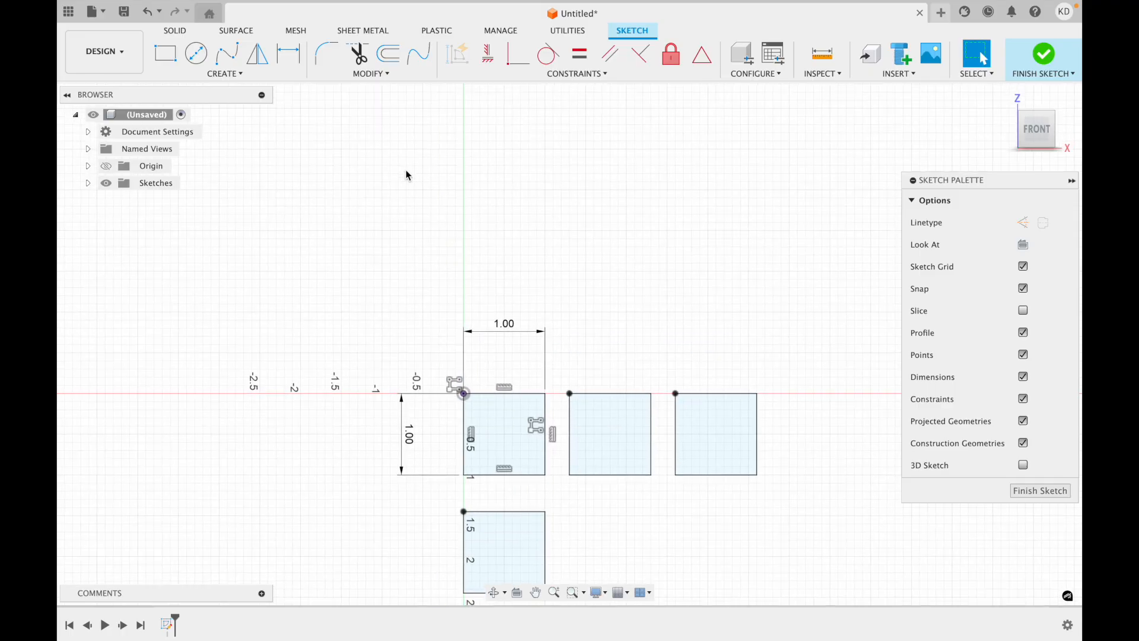
{"action": "scroll", "coordinate": [304, 139], "scroll_direction": "up", "scroll_amount": 5}
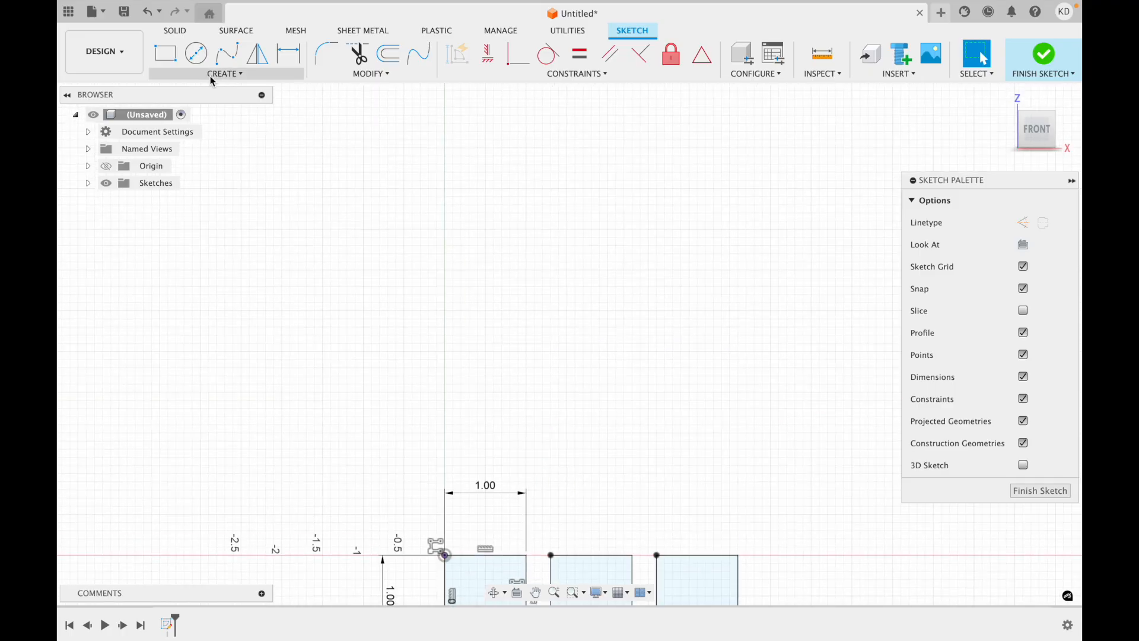
{"action": "left_click", "coordinate": [197, 54]}
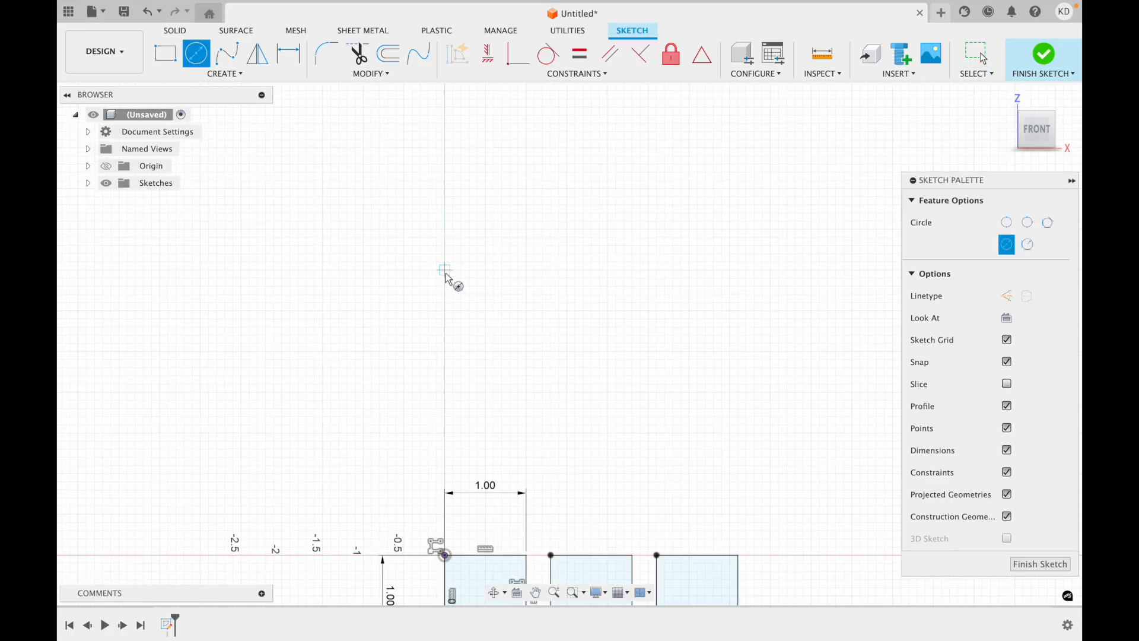
{"action": "left_click", "coordinate": [446, 271]}
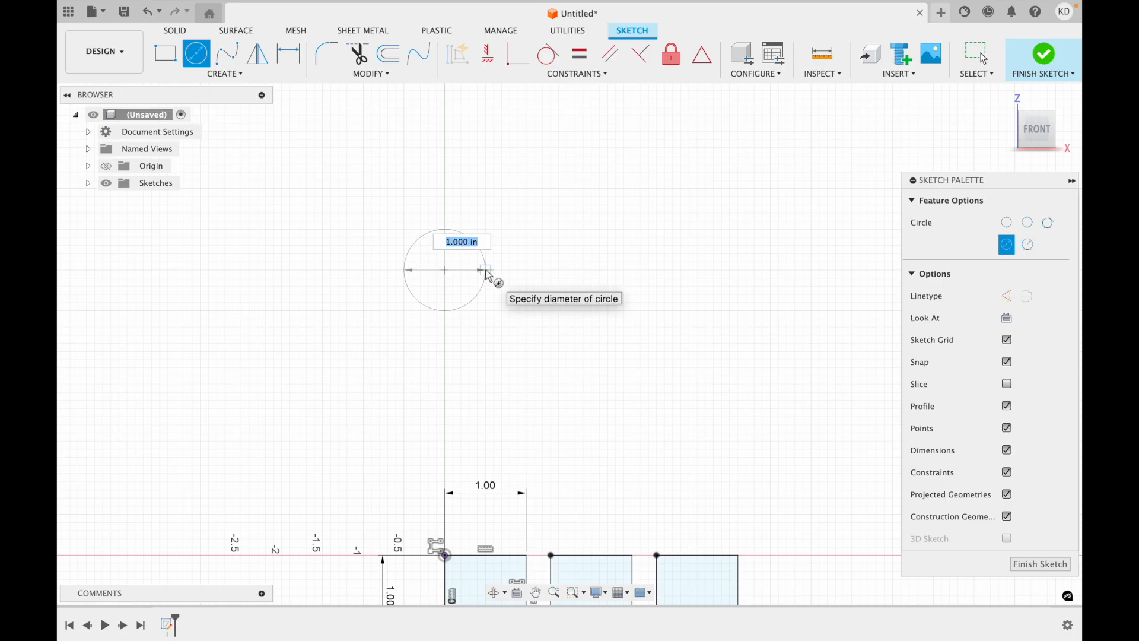
{"action": "left_click", "coordinate": [488, 277]}
- Create a rectangular pattern of the 1 in circle, three across over 2.80 in and three upward over a -2.60 in extent distance
{"action": "left_click", "coordinate": [225, 74]}
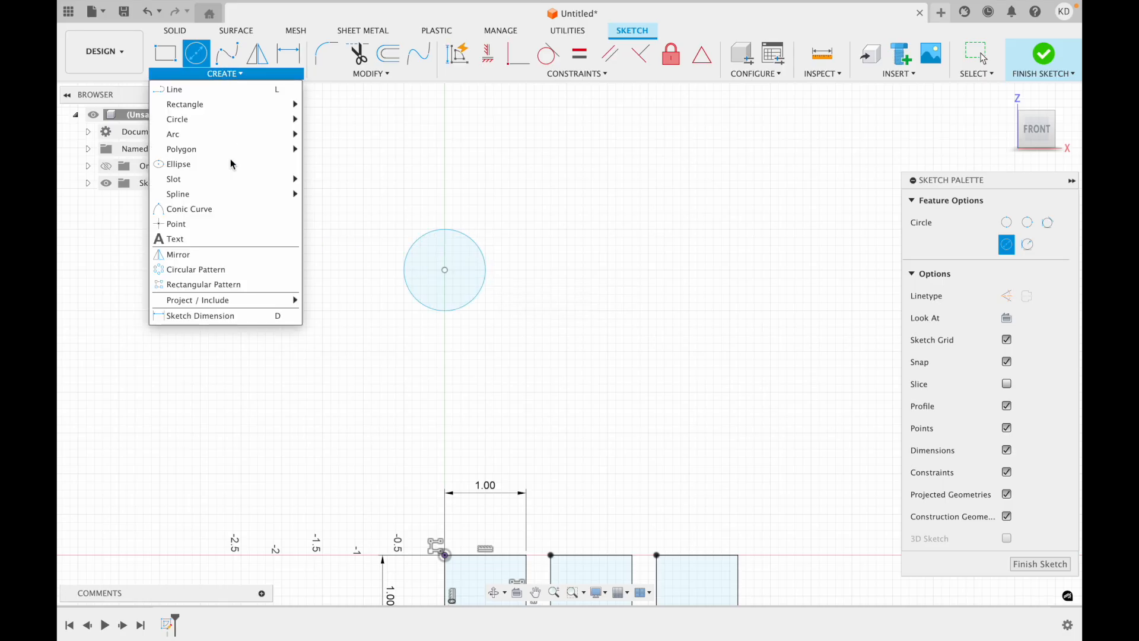
{"action": "left_click", "coordinate": [237, 283]}
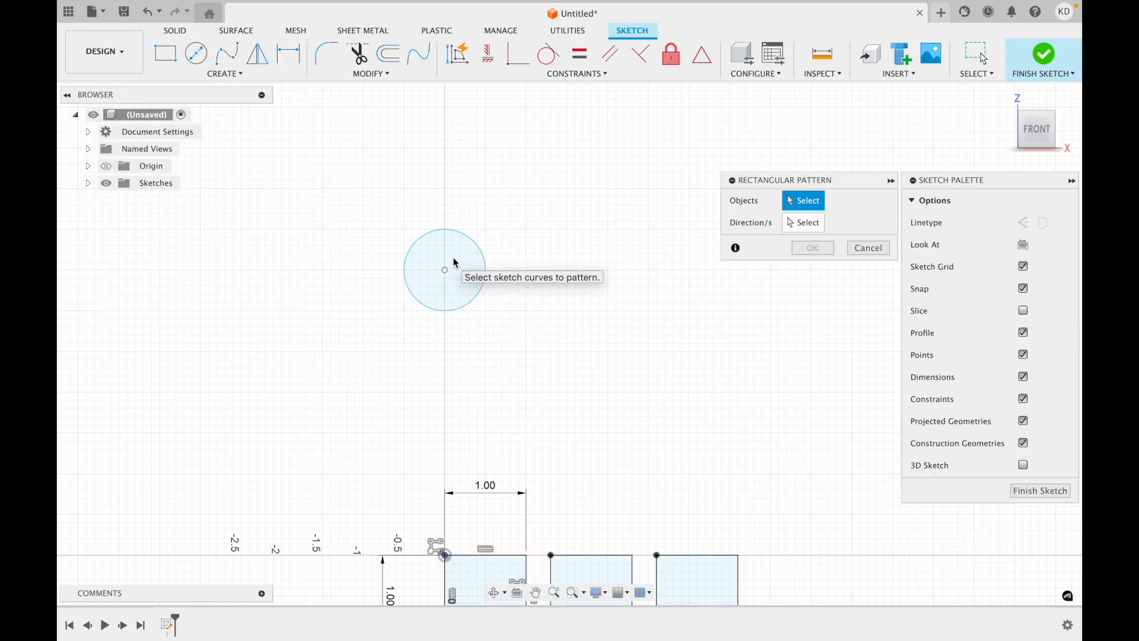
{"action": "left_click", "coordinate": [485, 261]}
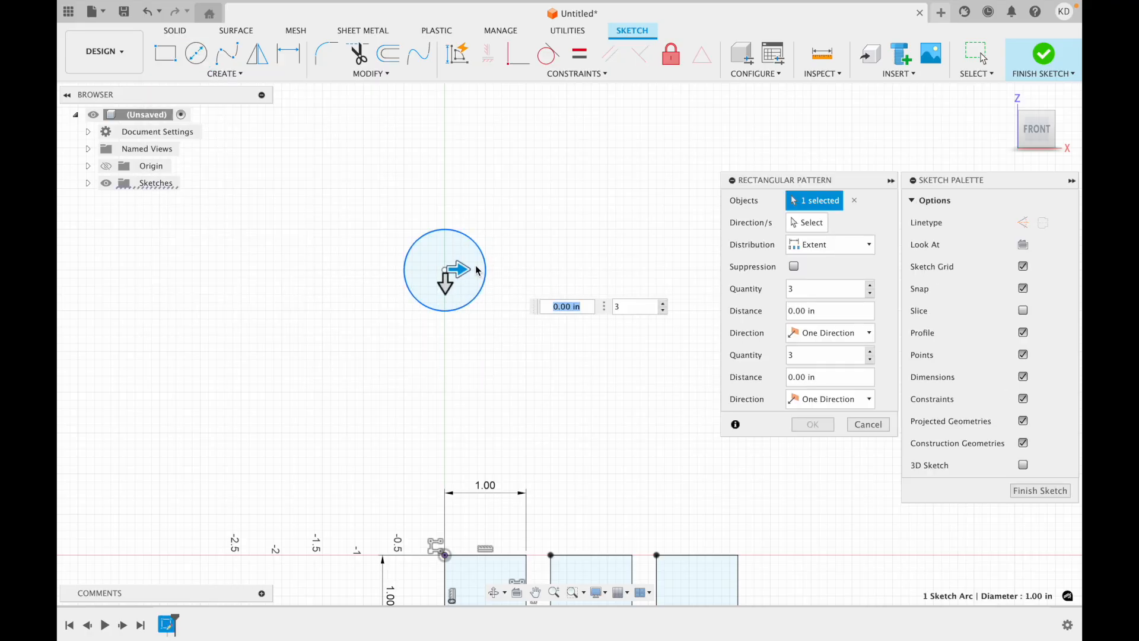
{"action": "left_click_drag", "start_coordinate": [461, 270], "coordinate": [692, 270]}
{"action": "scroll", "coordinate": [596, 387], "scroll_direction": "up", "scroll_amount": 3}
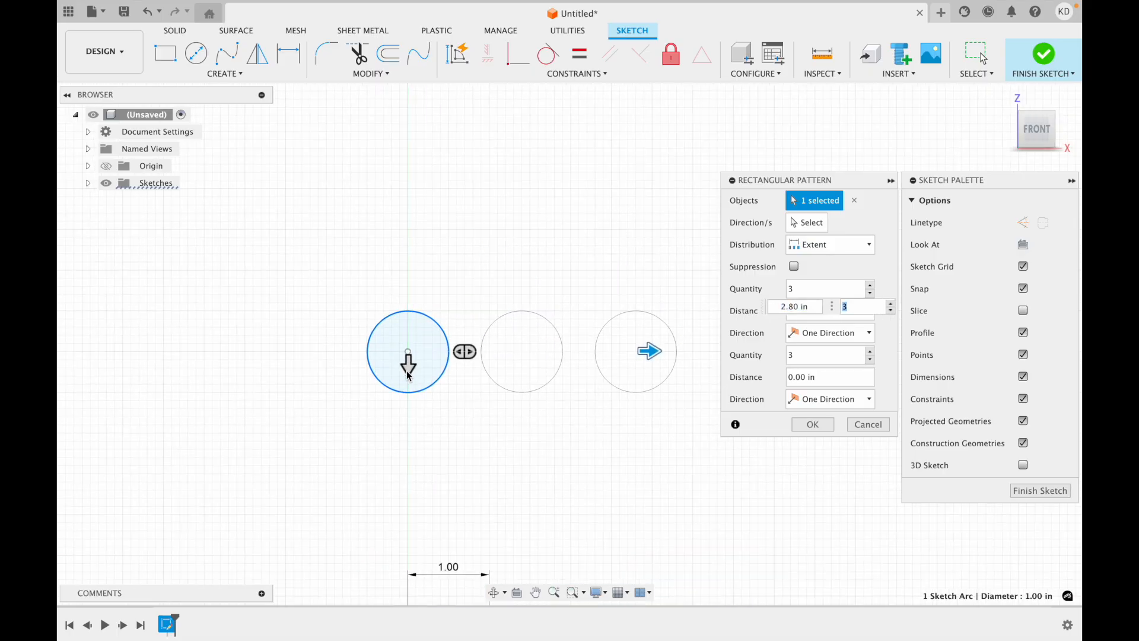
{"action": "left_click_drag", "start_coordinate": [401, 368], "coordinate": [417, 162]}
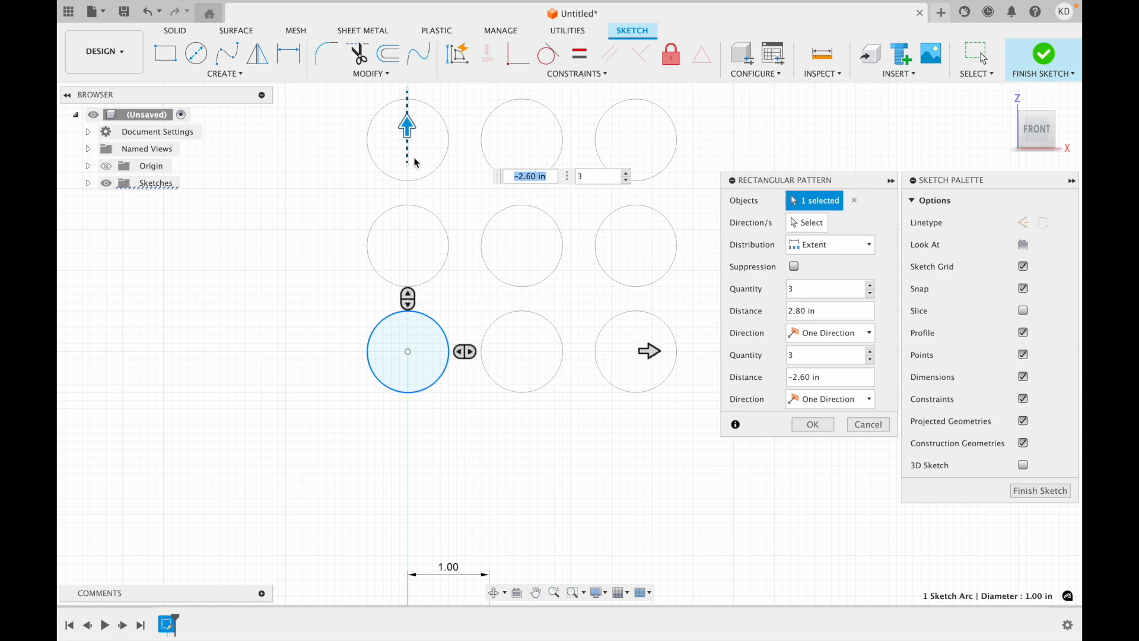
{"action": "scroll", "coordinate": [414, 158], "scroll_direction": "up", "scroll_amount": 5}
{"action": "scroll", "coordinate": [579, 309], "scroll_direction": "down", "scroll_amount": 2}
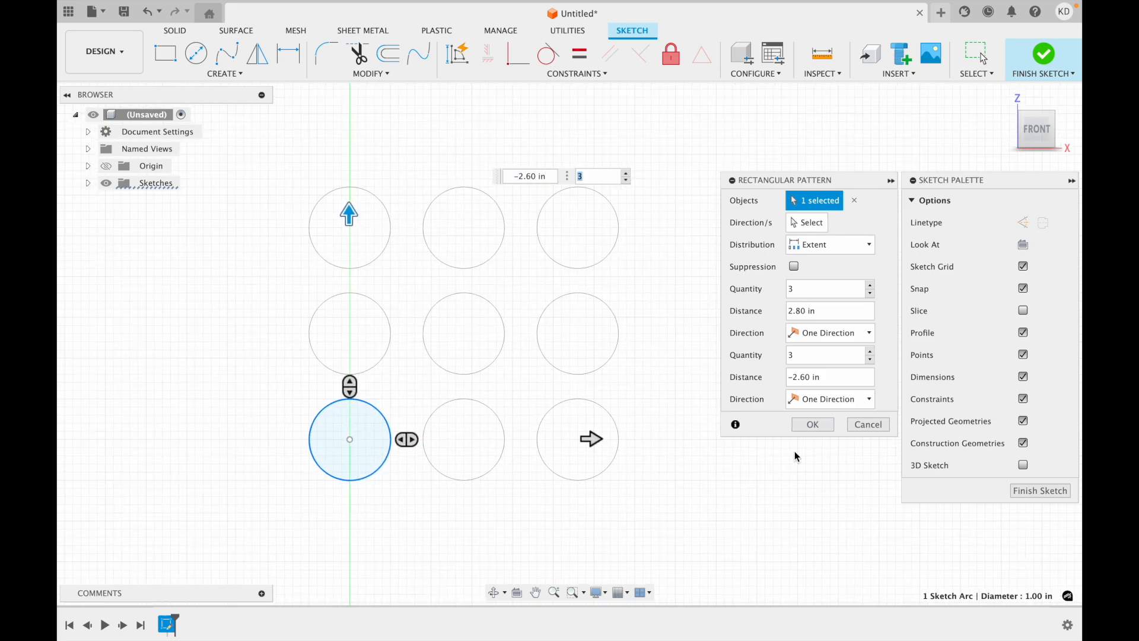
{"action": "left_click", "coordinate": [813, 425]}
{"action": "scroll", "coordinate": [737, 440], "scroll_direction": "down", "scroll_amount": 5}
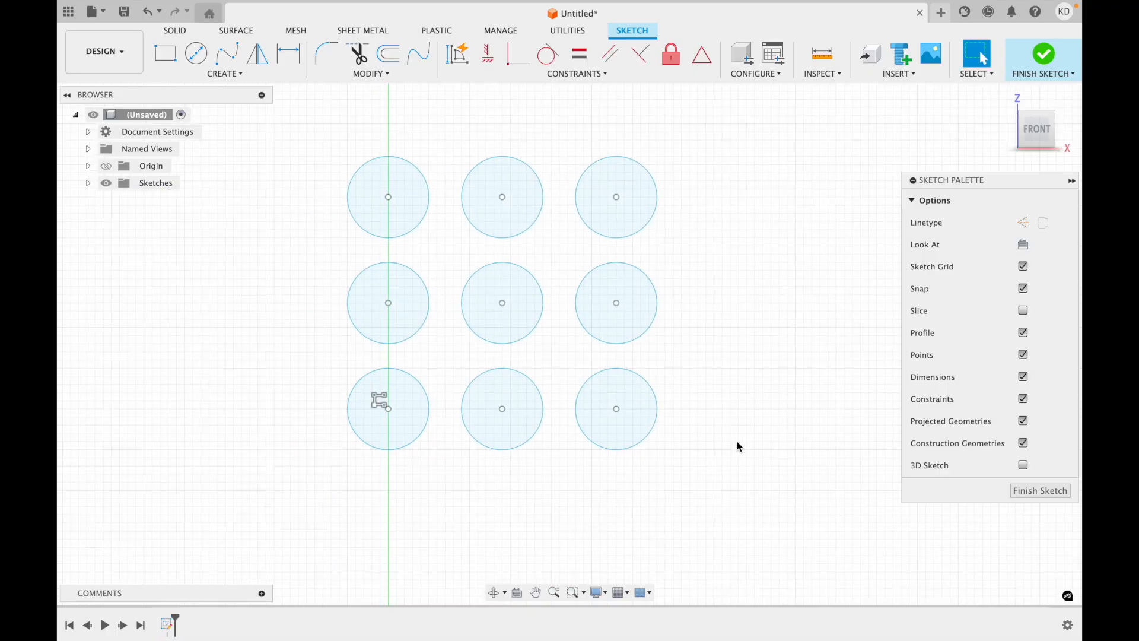
- Edit the circle's rectangular pattern to a quantity of 2 in both directions
{"action": "scroll", "coordinate": [737, 441], "scroll_direction": "down", "scroll_amount": 3}
{"action": "scroll", "coordinate": [737, 440], "scroll_direction": "up", "scroll_amount": 5}
{"action": "scroll", "coordinate": [737, 441], "scroll_direction": "down", "scroll_amount": 4}
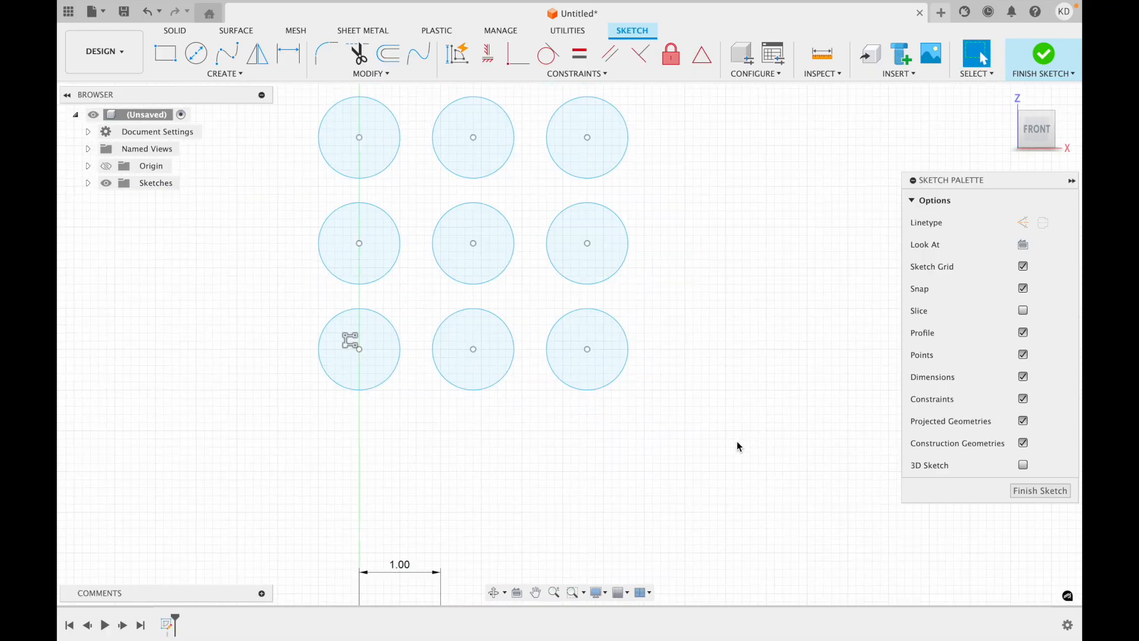
{"action": "scroll", "coordinate": [402, 400], "scroll_direction": "down", "scroll_amount": 3}
{"action": "scroll", "coordinate": [400, 394], "scroll_direction": "up", "scroll_amount": 5}
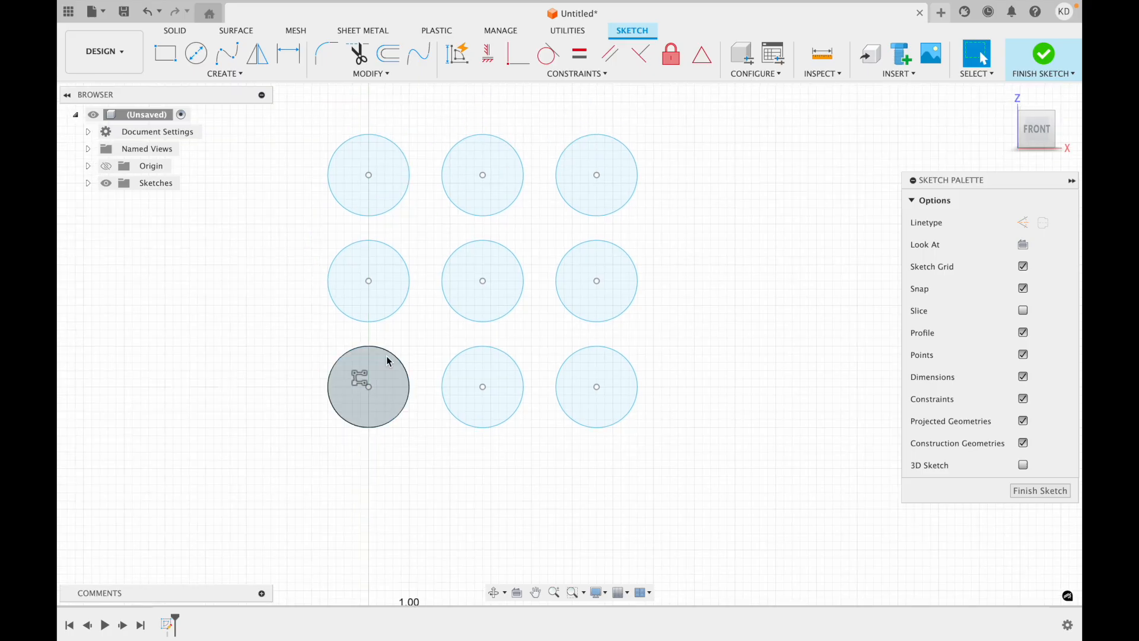
{"action": "double_click", "coordinate": [359, 378]}
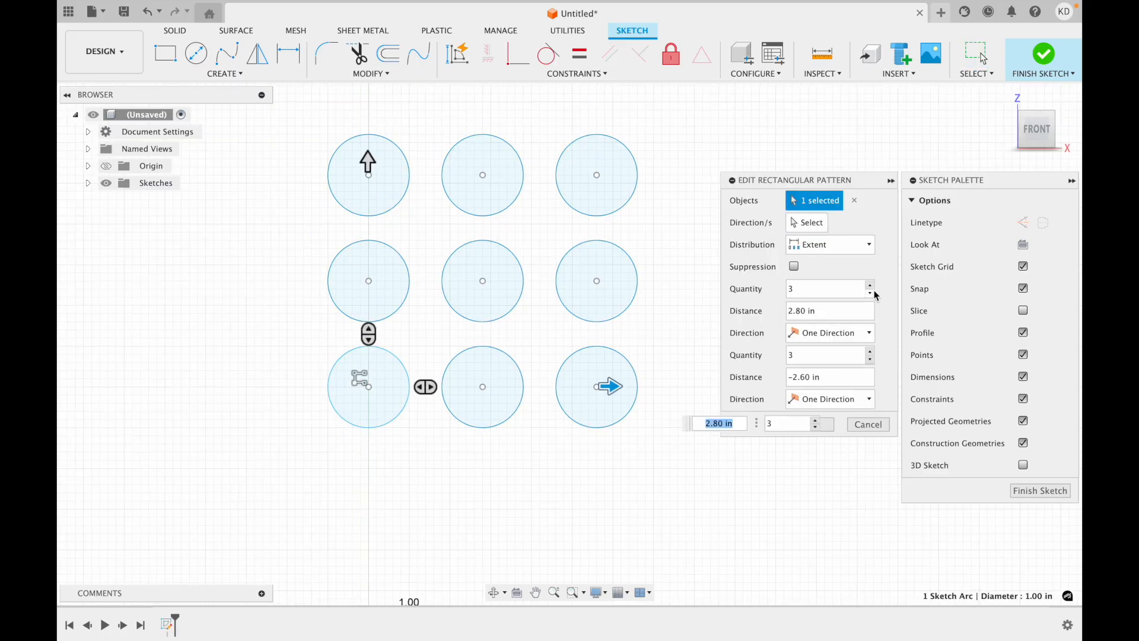
{"action": "left_click", "coordinate": [872, 293]}
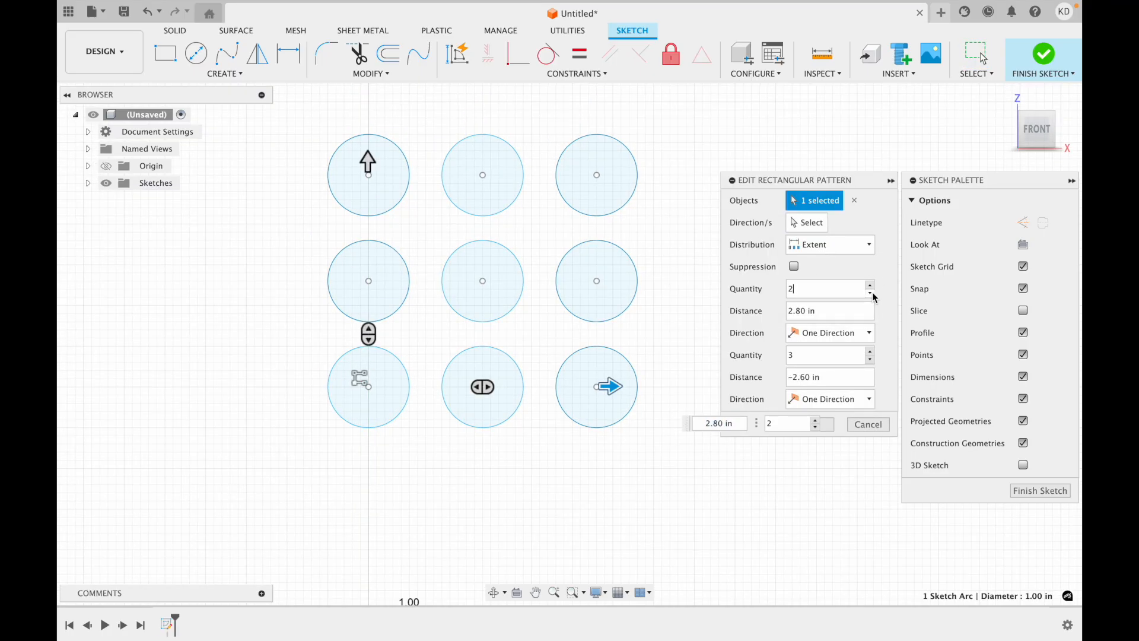
{"action": "left_click", "coordinate": [871, 359]}
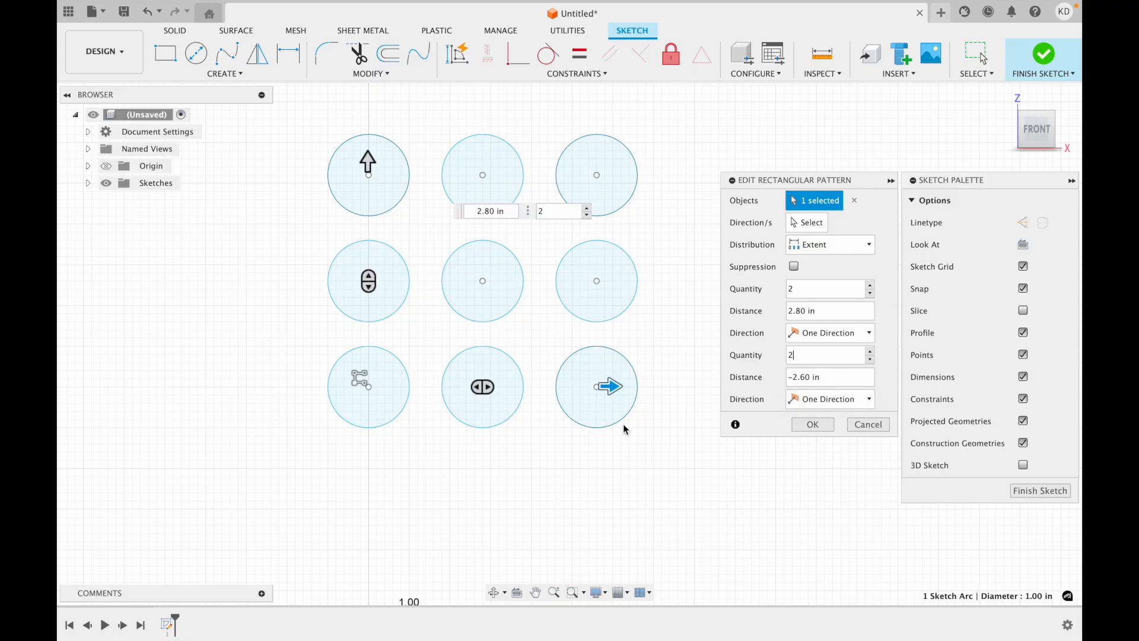
{"action": "key", "text": "Return"}
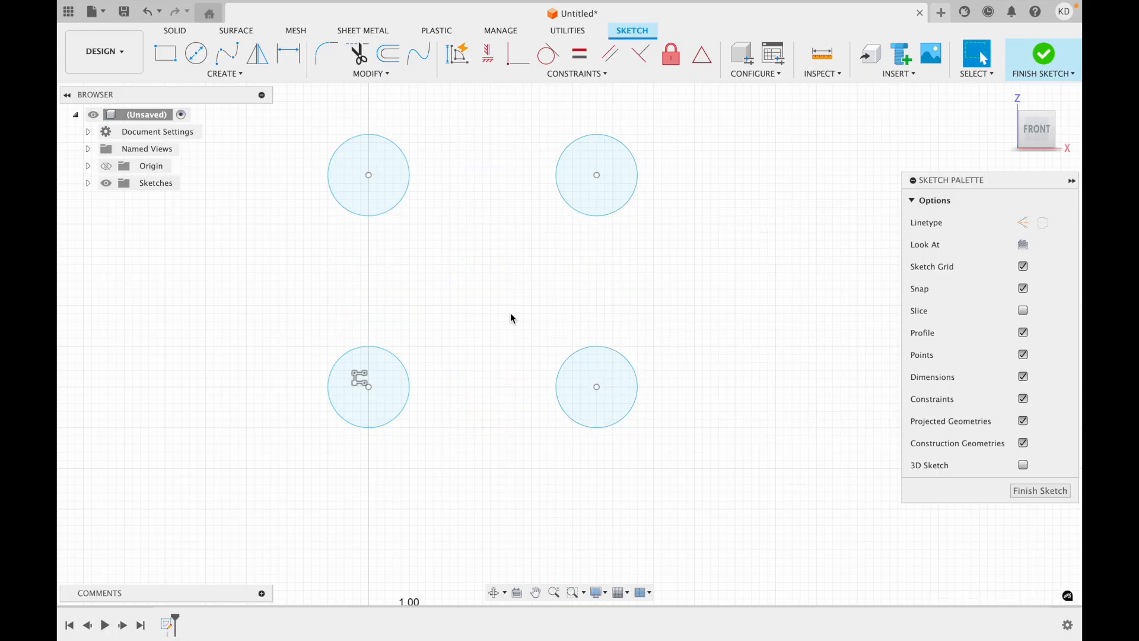
- Sketch a vertical line 2.4 in long in the empty area left of the patterned circles
{"action": "scroll", "coordinate": [512, 315], "scroll_direction": "left", "scroll_amount": 2}
{"action": "scroll", "coordinate": [515, 322], "scroll_direction": "down", "scroll_amount": 1}
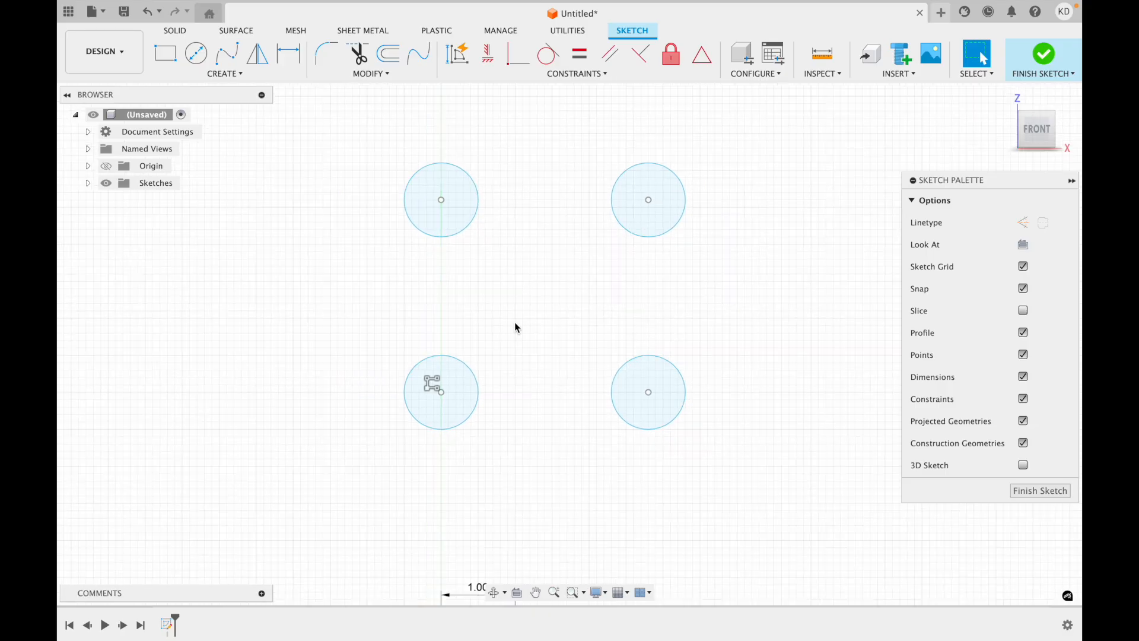
{"action": "scroll", "coordinate": [515, 322], "scroll_direction": "down", "scroll_amount": 5}
{"action": "scroll", "coordinate": [514, 321], "scroll_direction": "up", "scroll_amount": 4}
{"action": "scroll", "coordinate": [514, 321], "scroll_direction": "left", "scroll_amount": 3}
{"action": "scroll", "coordinate": [514, 326], "scroll_direction": "left", "scroll_amount": 3}
{"action": "scroll", "coordinate": [513, 326], "scroll_direction": "up", "scroll_amount": 1}
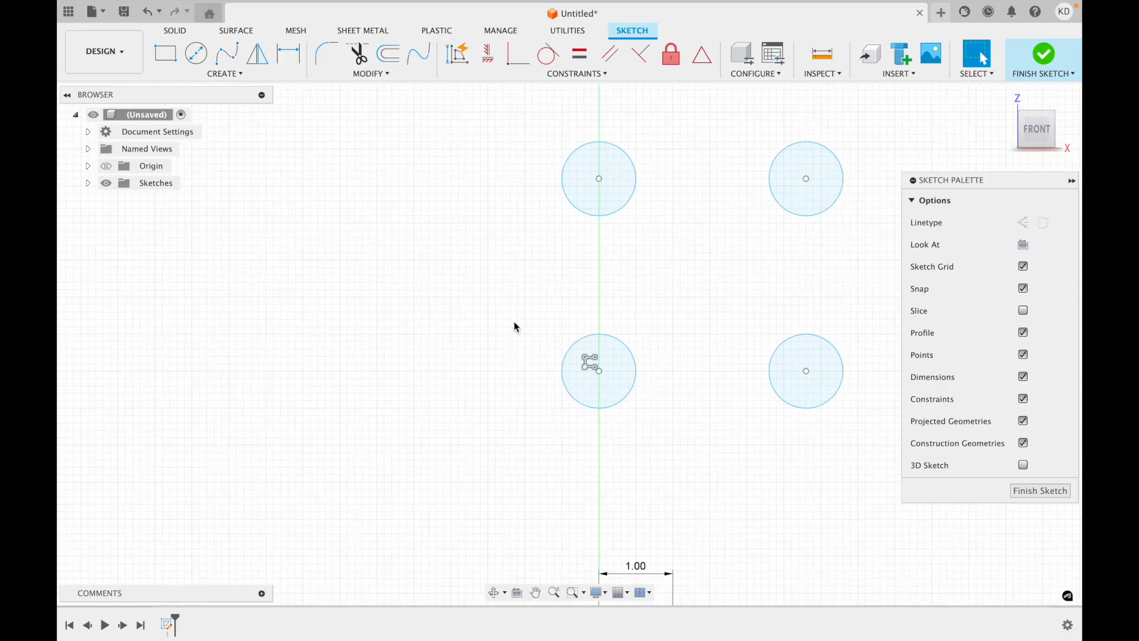
{"action": "left_click", "coordinate": [204, 75]}
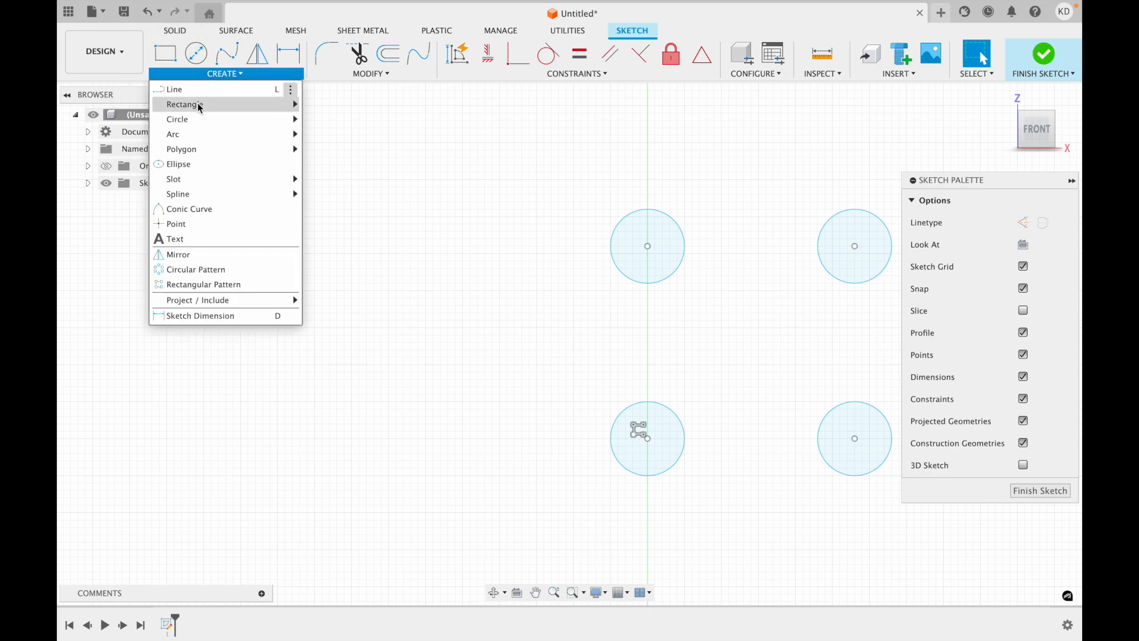
{"action": "left_click", "coordinate": [190, 88]}
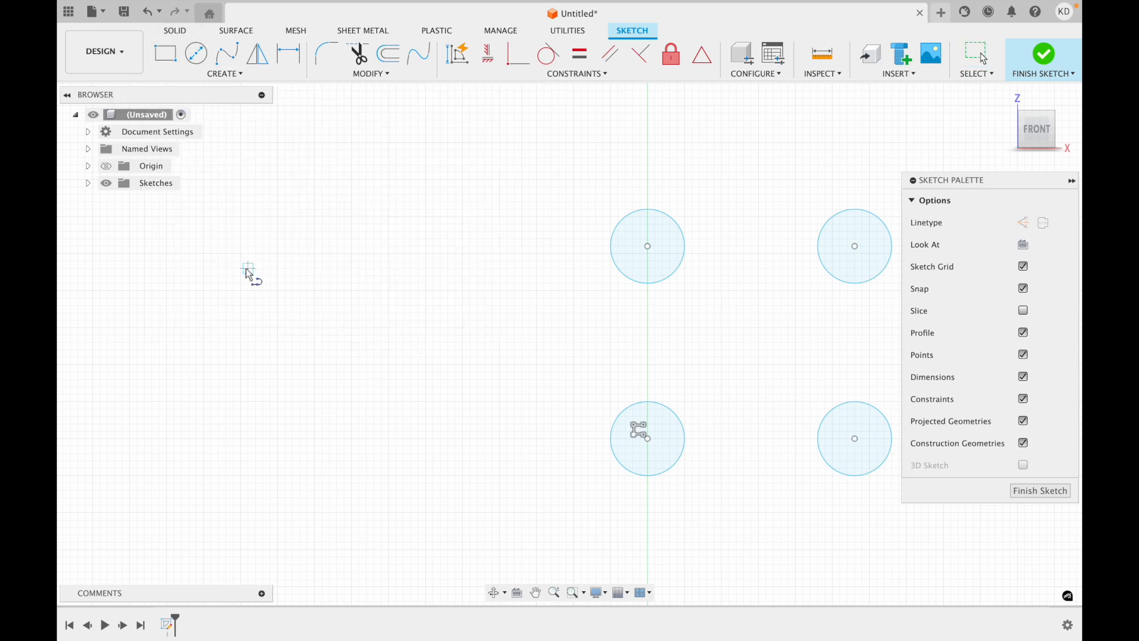
{"action": "left_click", "coordinate": [241, 254]}
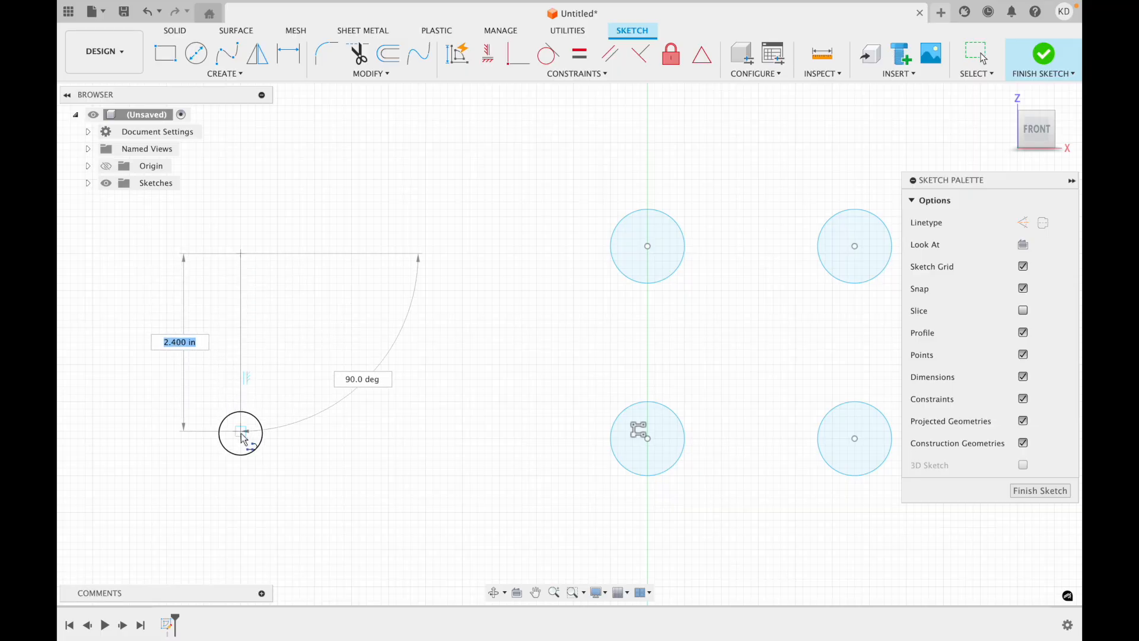
{"action": "left_click", "coordinate": [242, 433]}
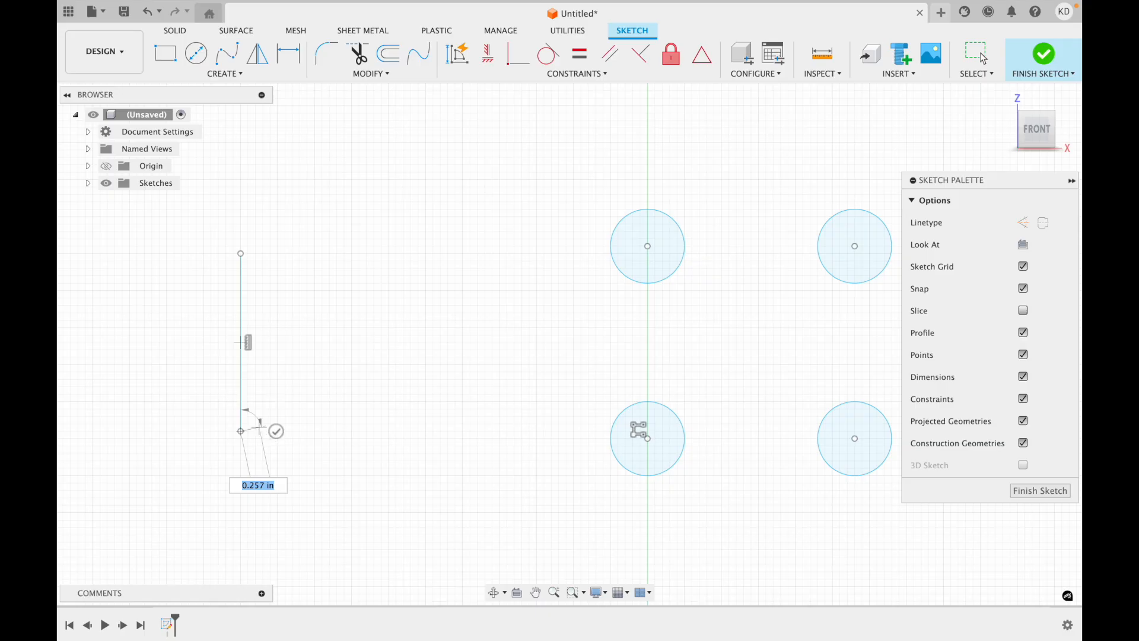
{"action": "key", "text": "Escape"}
- Create a rectangular pattern of the vertical line, three across over a 3.00 in extent with a slight upward offset in the second direction
{"action": "left_click", "coordinate": [200, 77]}
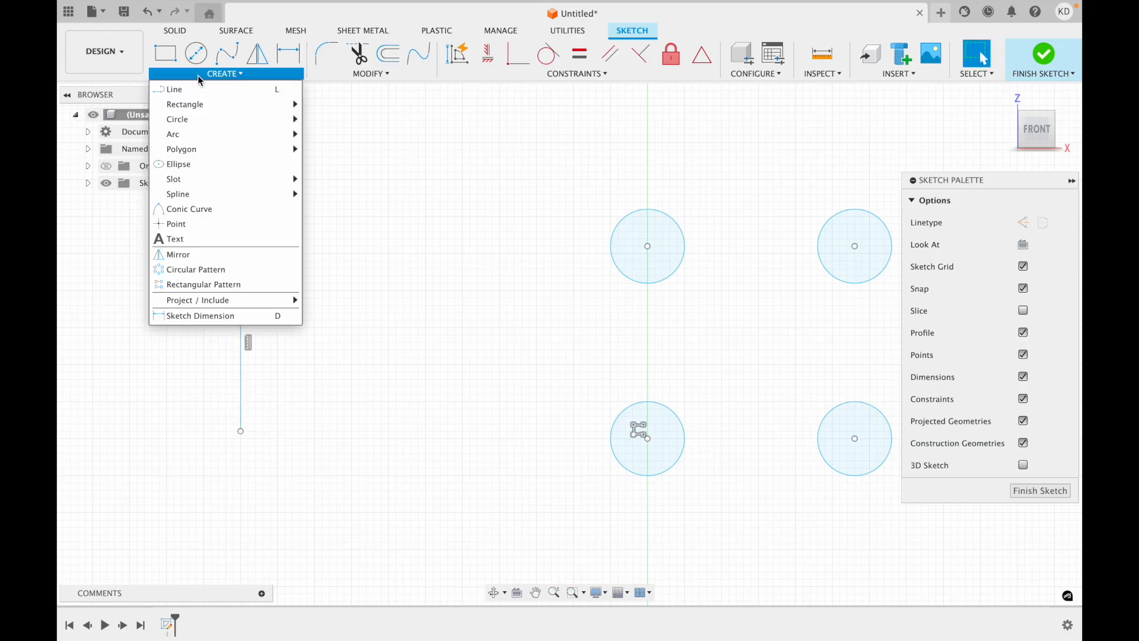
{"action": "left_click", "coordinate": [203, 284]}
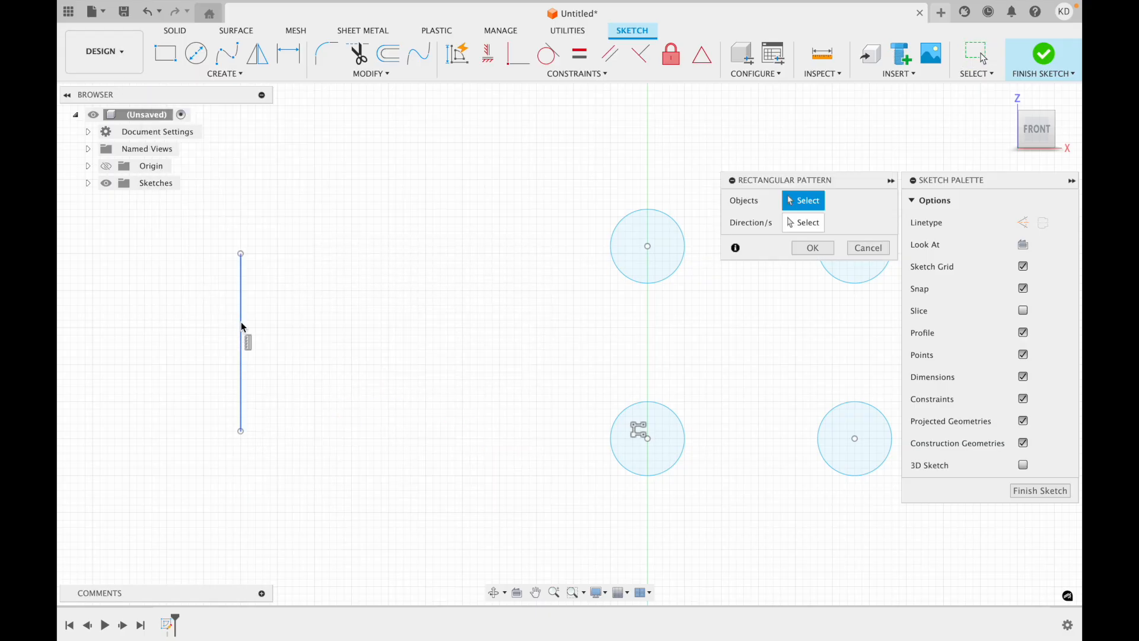
{"action": "left_click", "coordinate": [241, 326]}
{"action": "left_click_drag", "start_coordinate": [255, 341], "coordinate": [473, 339]}
{"action": "key", "text": "Tab"}
{"action": "key", "text": "Tab"}
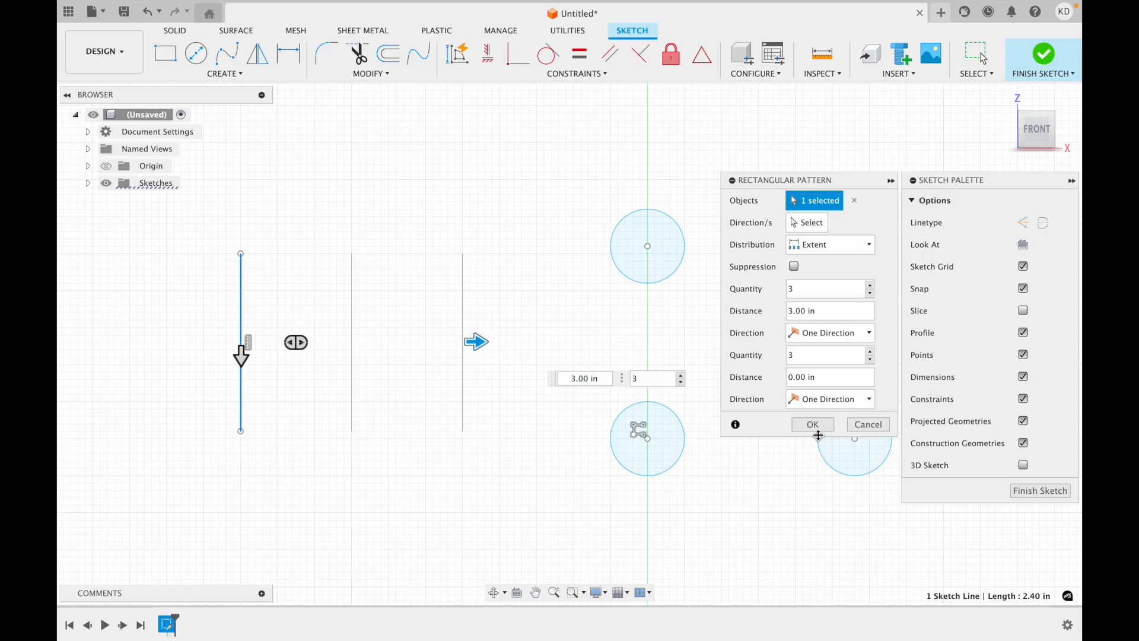
{"action": "left_click", "coordinate": [813, 425]}
{"action": "mouse_move", "coordinate": [247, 367]}
{"action": "left_mouse_down"}
{"action": "mouse_move", "coordinate": [254, 530]}
{"action": "mouse_move", "coordinate": [249, 356]}
{"action": "mouse_move", "coordinate": [255, 371]}
{"action": "mouse_move", "coordinate": [243, 343]}
{"action": "mouse_move", "coordinate": [251, 356]}
{"action": "left_mouse_up"}
{"action": "left_click", "coordinate": [812, 424]}
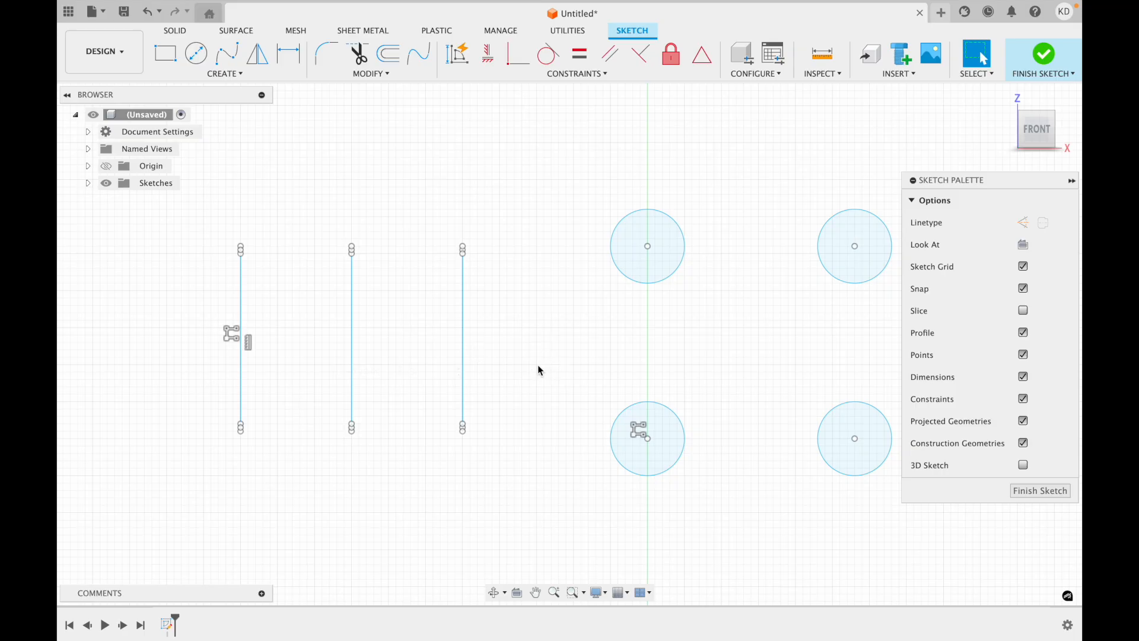
- Sketch a 2 in diameter circle in the empty area to the right of the patterned circles
{"action": "scroll", "coordinate": [579, 390], "scroll_direction": "down", "scroll_amount": 5}
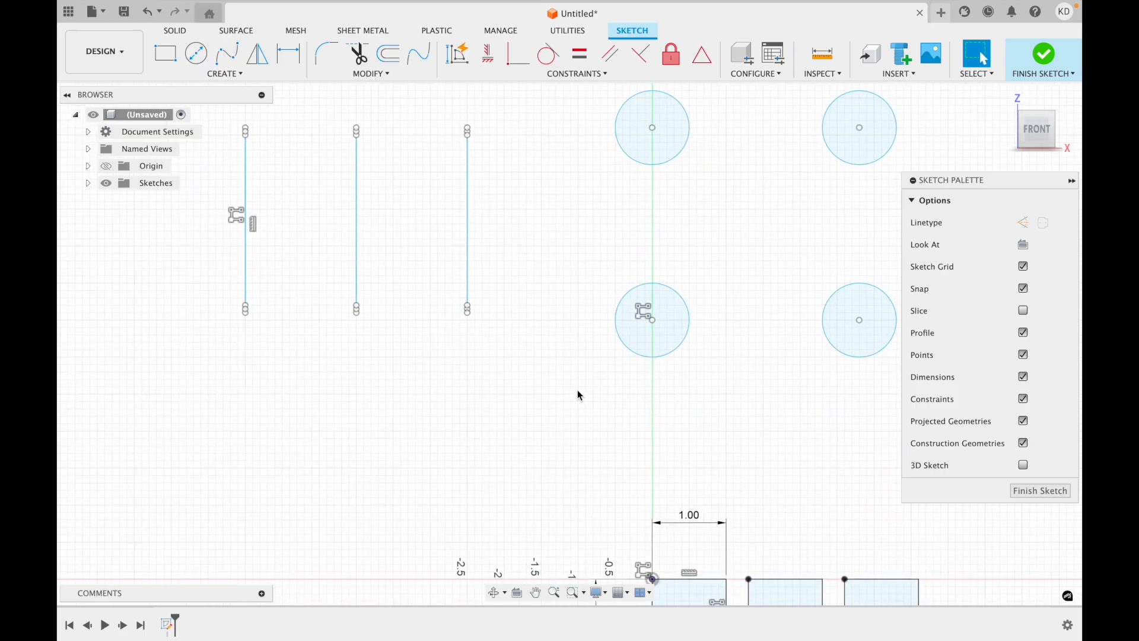
{"action": "scroll", "coordinate": [580, 393], "scroll_direction": "down", "scroll_amount": 2}
{"action": "scroll", "coordinate": [582, 394], "scroll_direction": "up", "scroll_amount": 2}
{"action": "scroll", "coordinate": [581, 394], "scroll_direction": "right", "scroll_amount": 1}
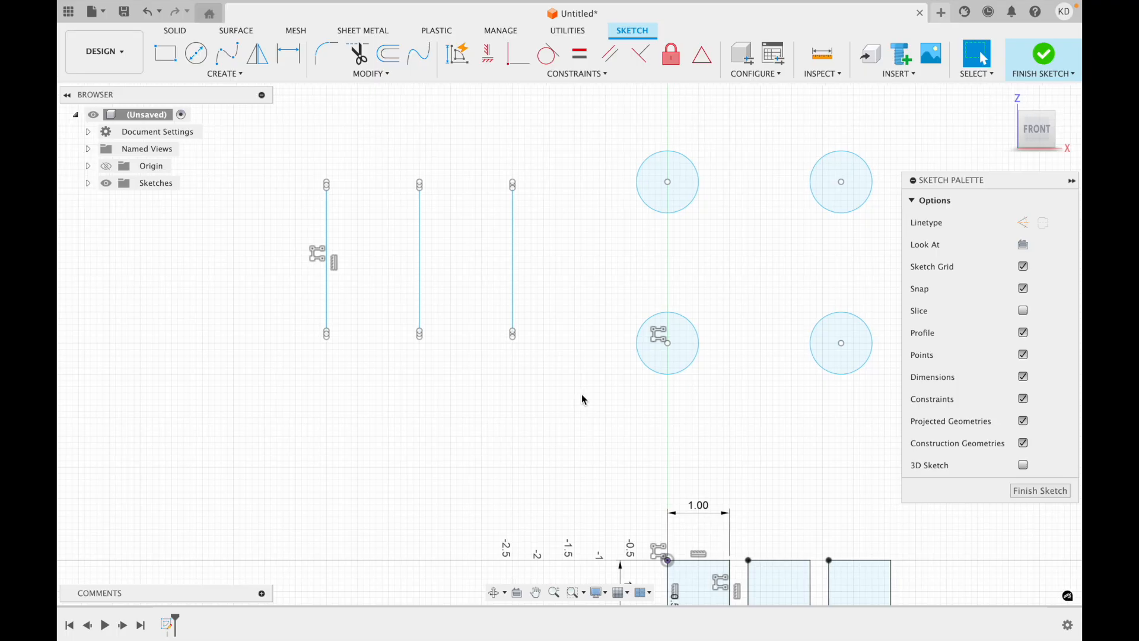
{"action": "scroll", "coordinate": [584, 400], "scroll_direction": "down", "scroll_amount": 4}
{"action": "scroll", "coordinate": [584, 400], "scroll_direction": "right", "scroll_amount": 4}
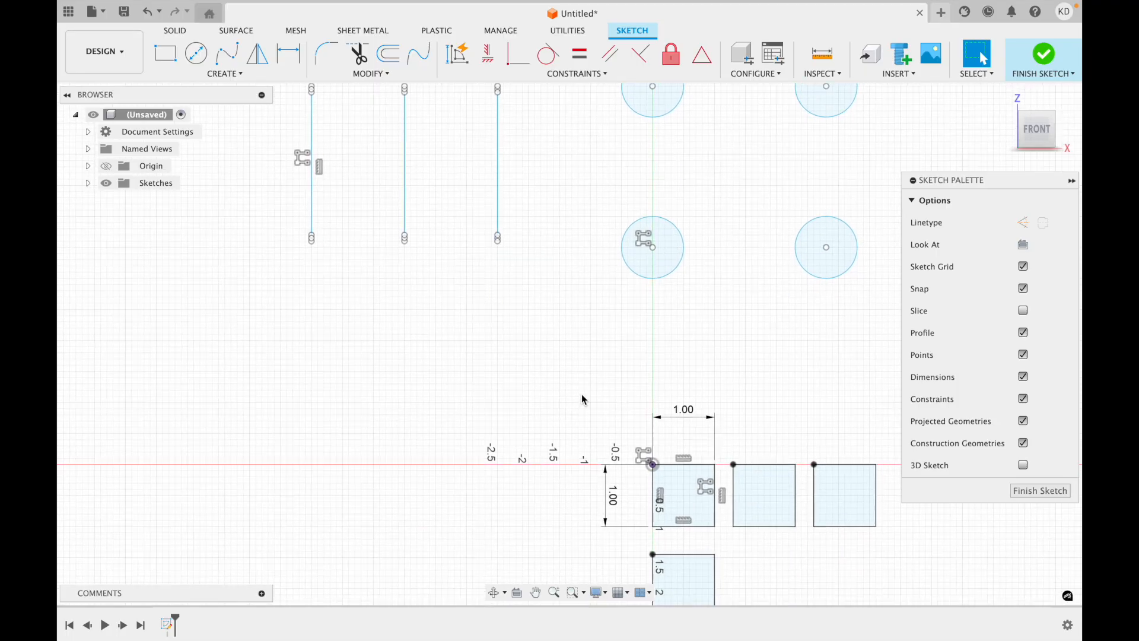
{"action": "scroll", "coordinate": [584, 399], "scroll_direction": "right", "scroll_amount": 15}
{"action": "scroll", "coordinate": [583, 399], "scroll_direction": "up", "scroll_amount": 4}
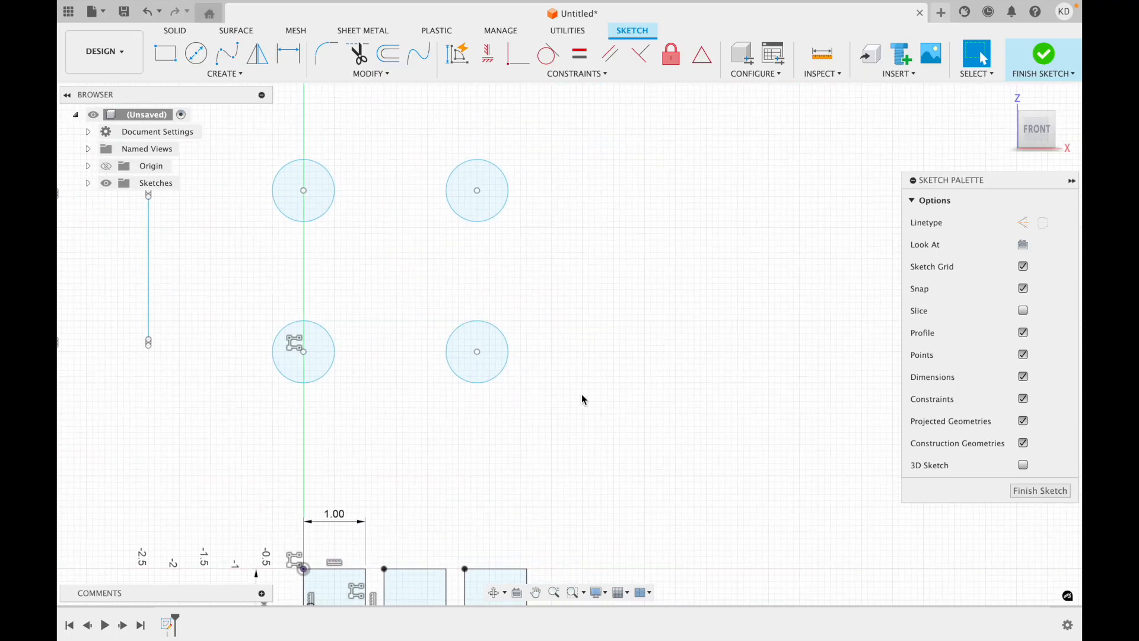
{"action": "scroll", "coordinate": [581, 394], "scroll_direction": "right", "scroll_amount": 6}
{"action": "scroll", "coordinate": [582, 394], "scroll_direction": "up", "scroll_amount": 2}
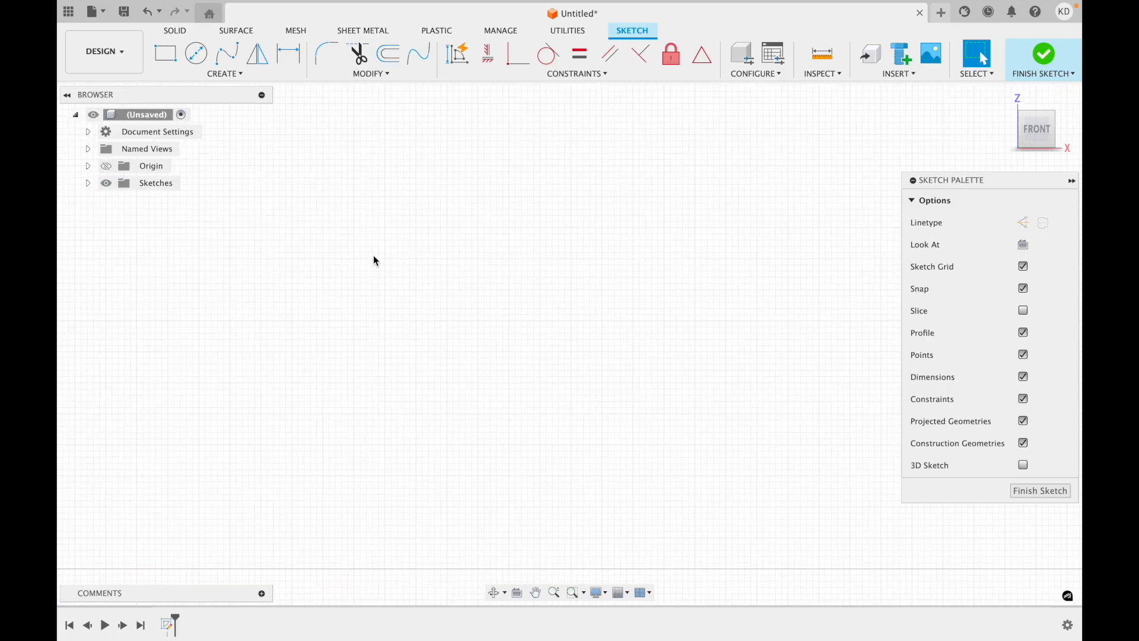
{"action": "left_click", "coordinate": [203, 57]}
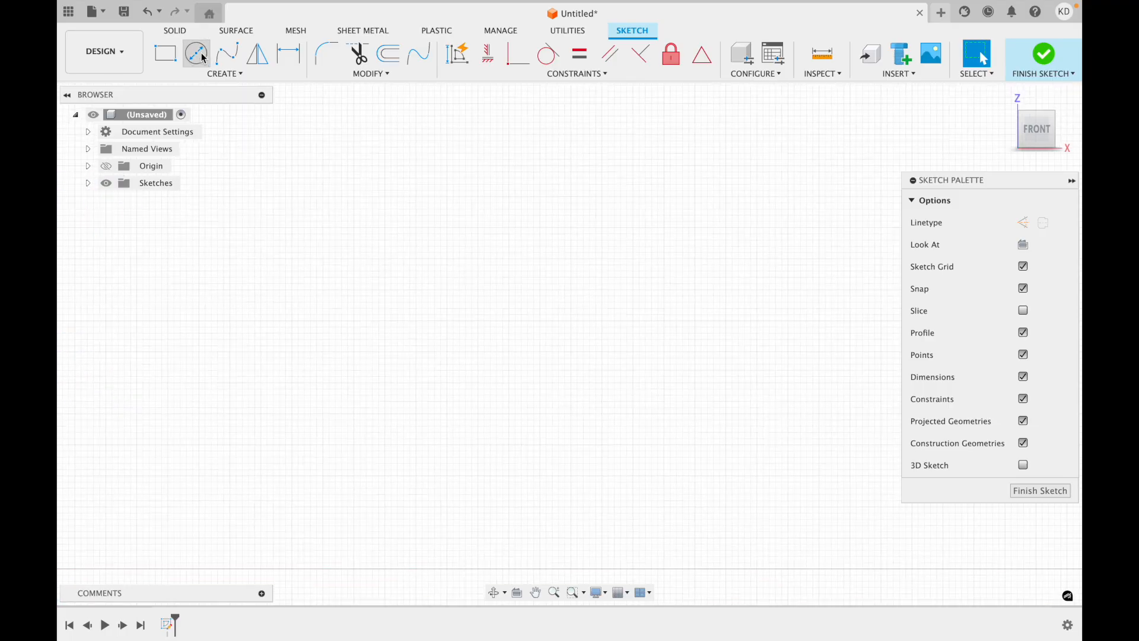
{"action": "left_click", "coordinate": [478, 259]}
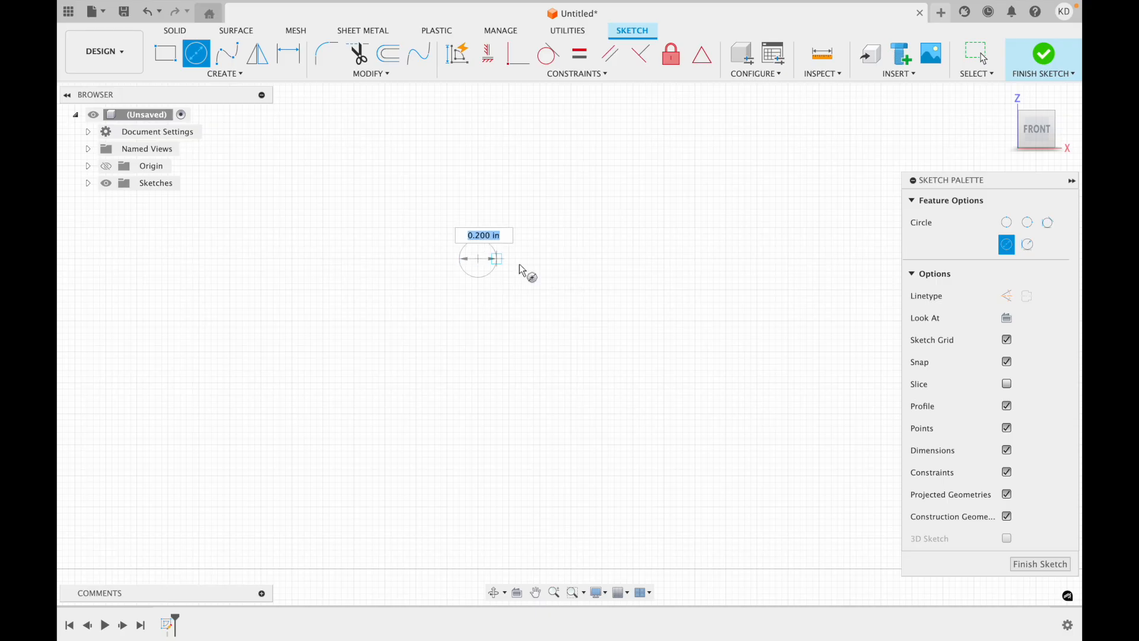
{"action": "type", "text": "2"}
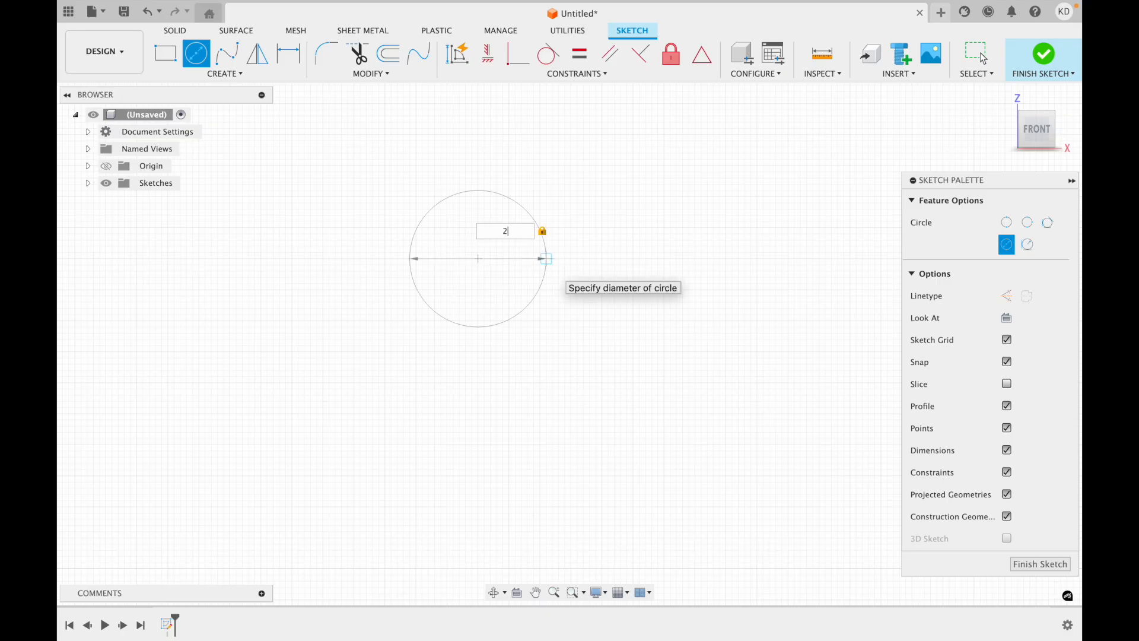
{"action": "key", "text": "Return"}
{"action": "key", "text": "Escape"}
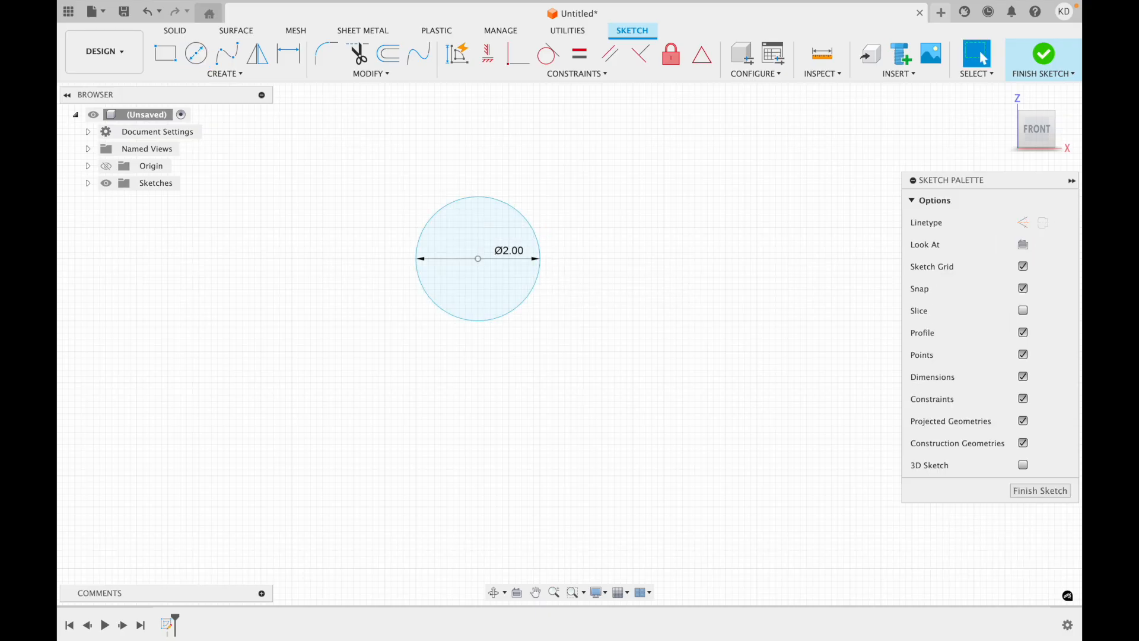
- Place a sketch point directly above the centre of the 2 in circle, well outside it
{"action": "left_click", "coordinate": [273, 74]}
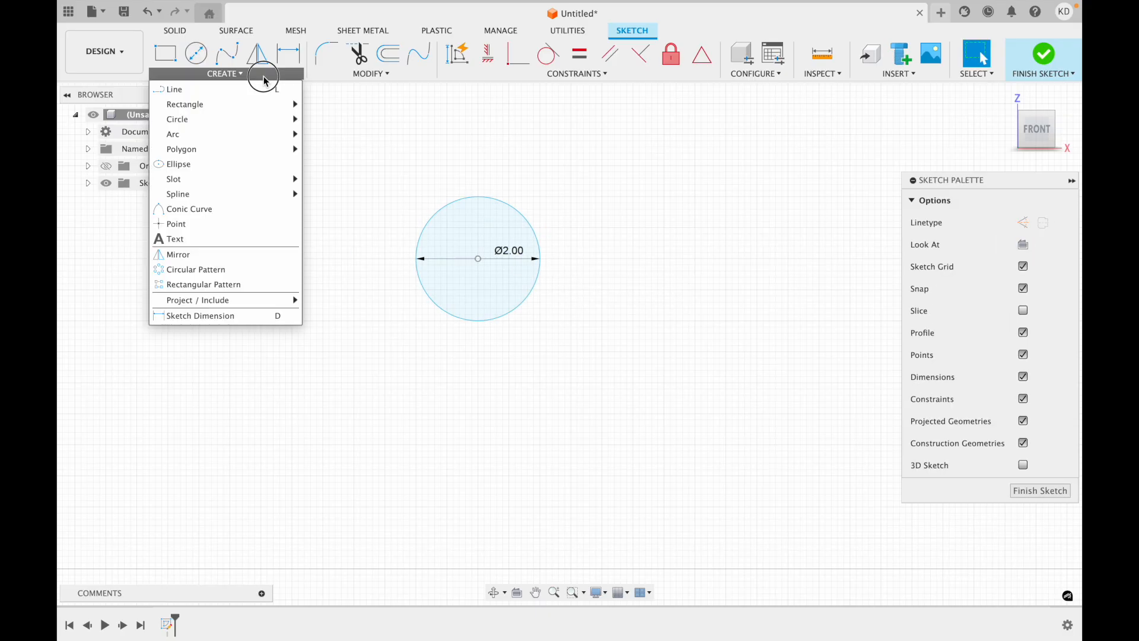
{"action": "left_click", "coordinate": [234, 223]}
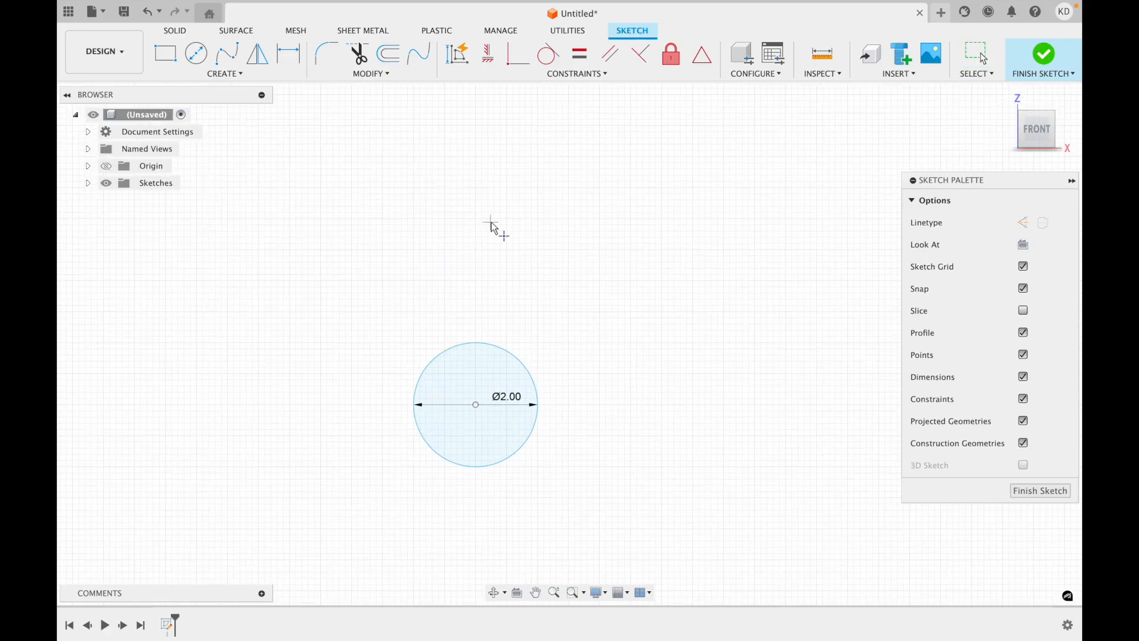
{"action": "left_click", "coordinate": [476, 188]}
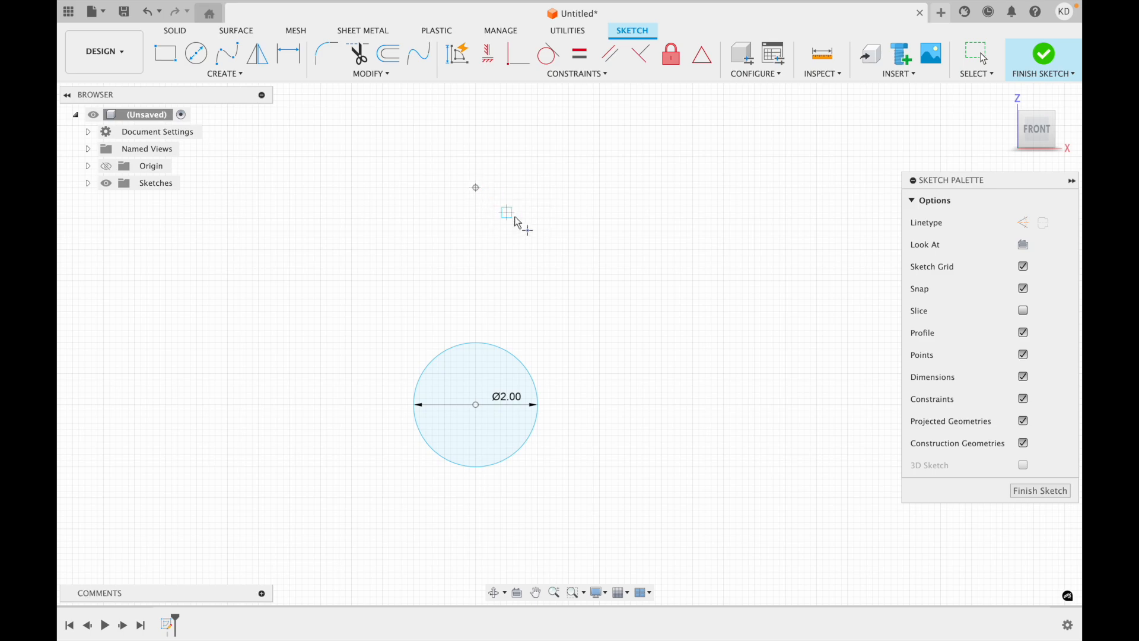
- Start a circular sketch pattern of the 2 in circle, centred on the sketch point above it
{"action": "left_click", "coordinate": [241, 78]}
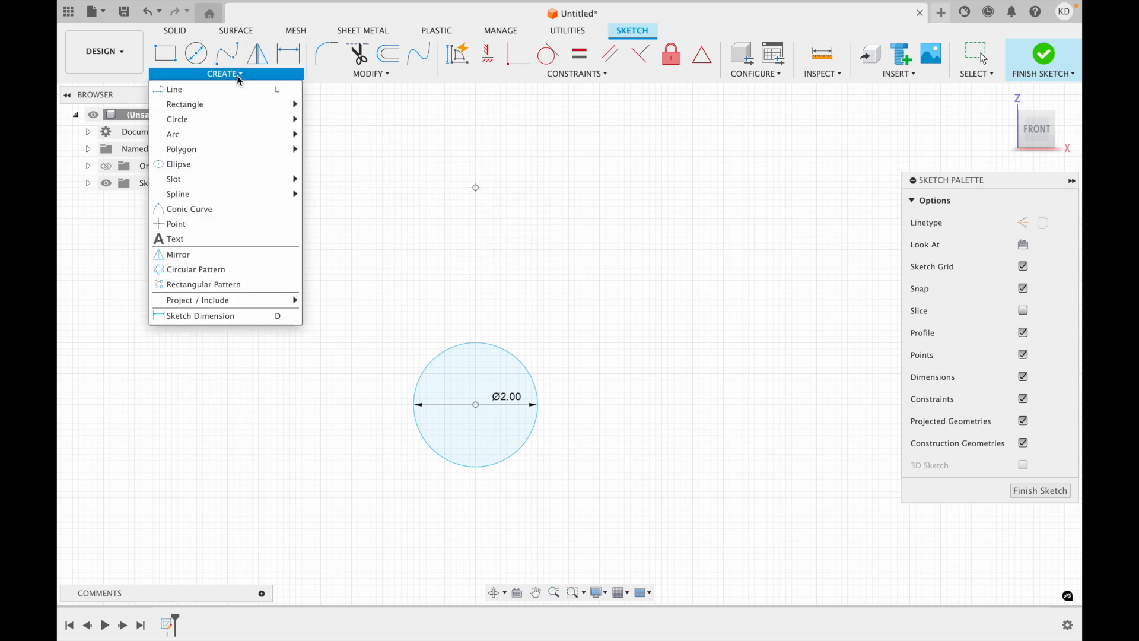
{"action": "left_click", "coordinate": [229, 270]}
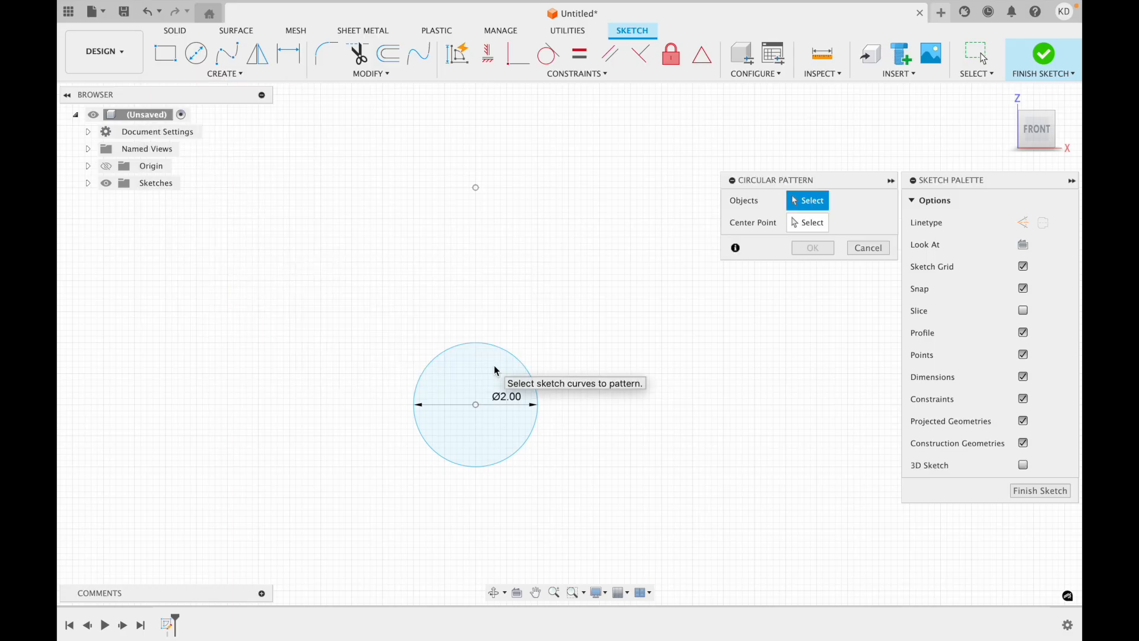
{"action": "left_click", "coordinate": [517, 355]}
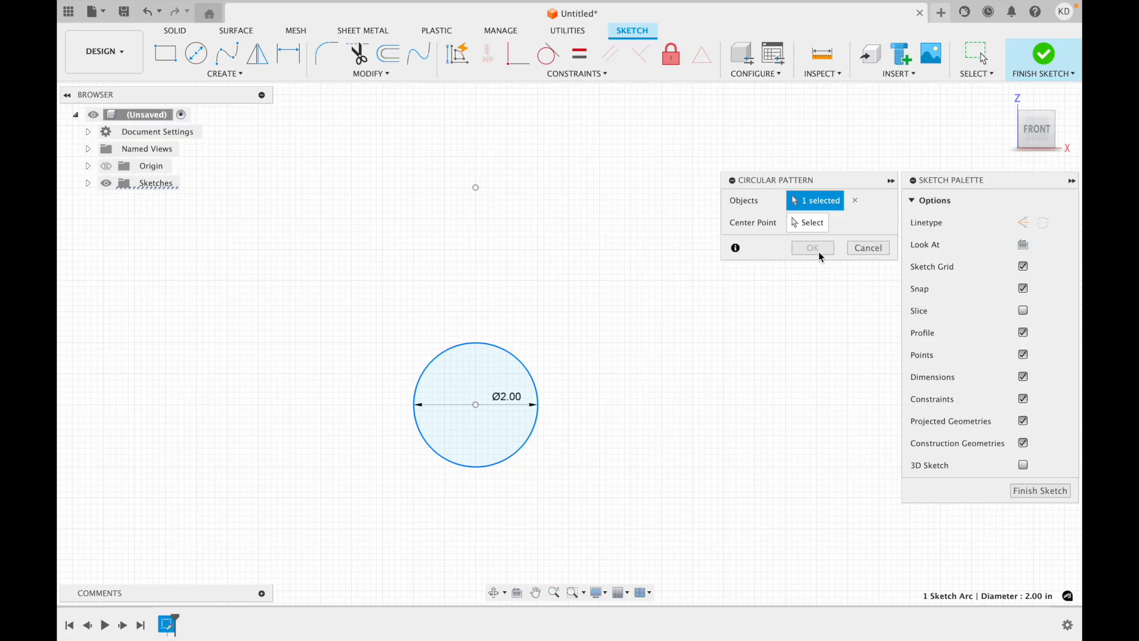
{"action": "left_click", "coordinate": [812, 229]}
{"action": "left_click", "coordinate": [476, 188]}
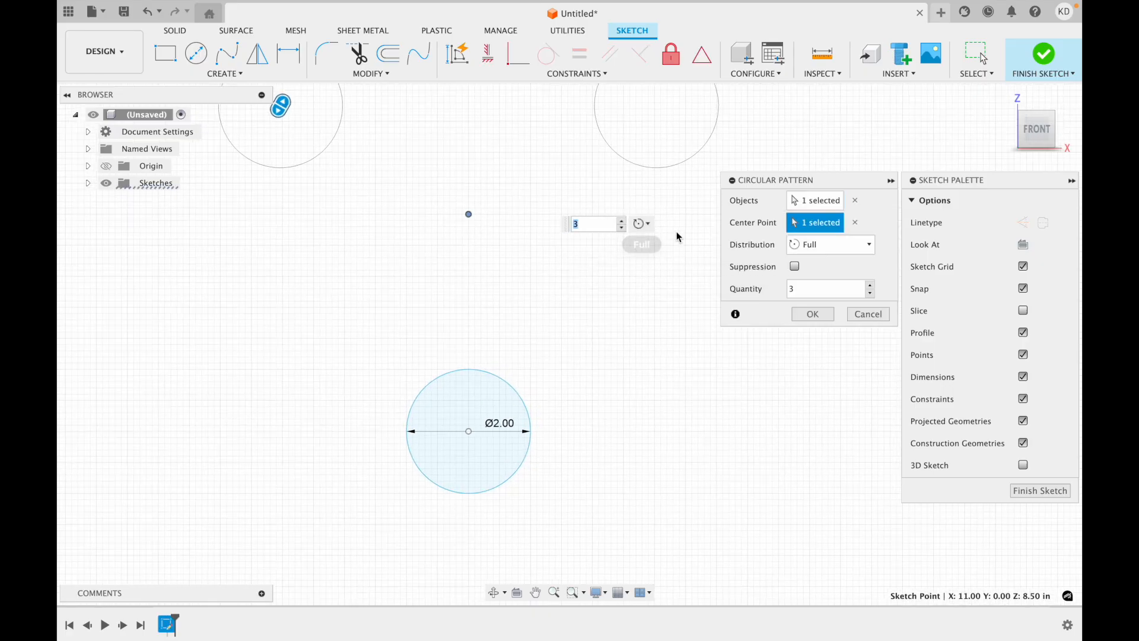
- Raise the circular pattern's quantity step by step to 14 instances
{"action": "left_click", "coordinate": [871, 284]}
{"action": "left_click", "coordinate": [870, 286]}
{"action": "left_click", "coordinate": [870, 286]}
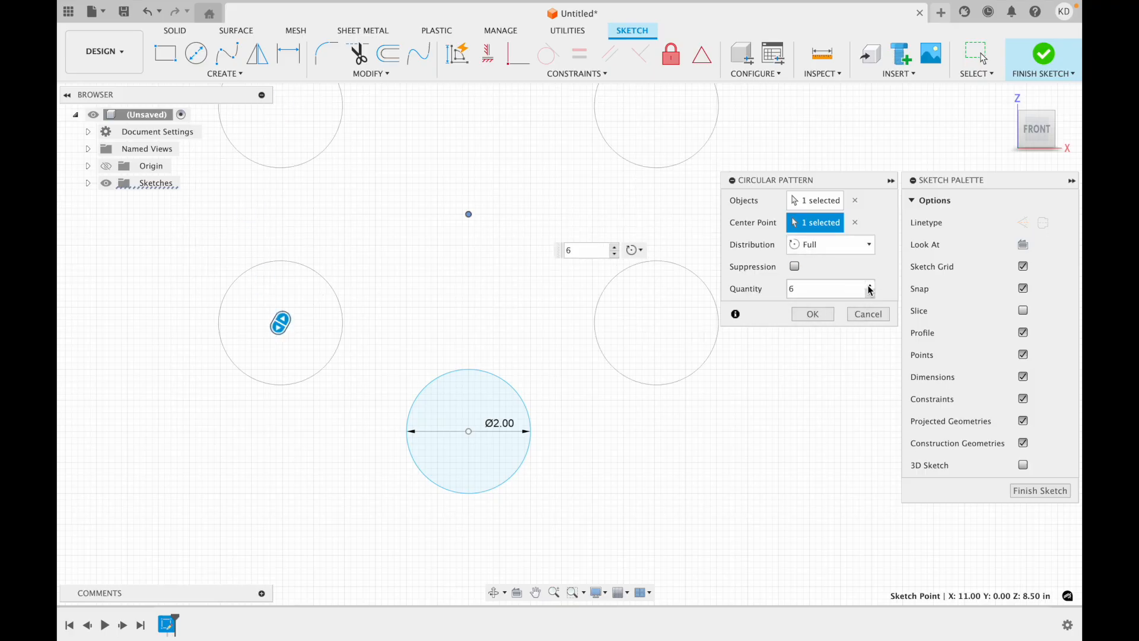
{"action": "left_click", "coordinate": [870, 286]}
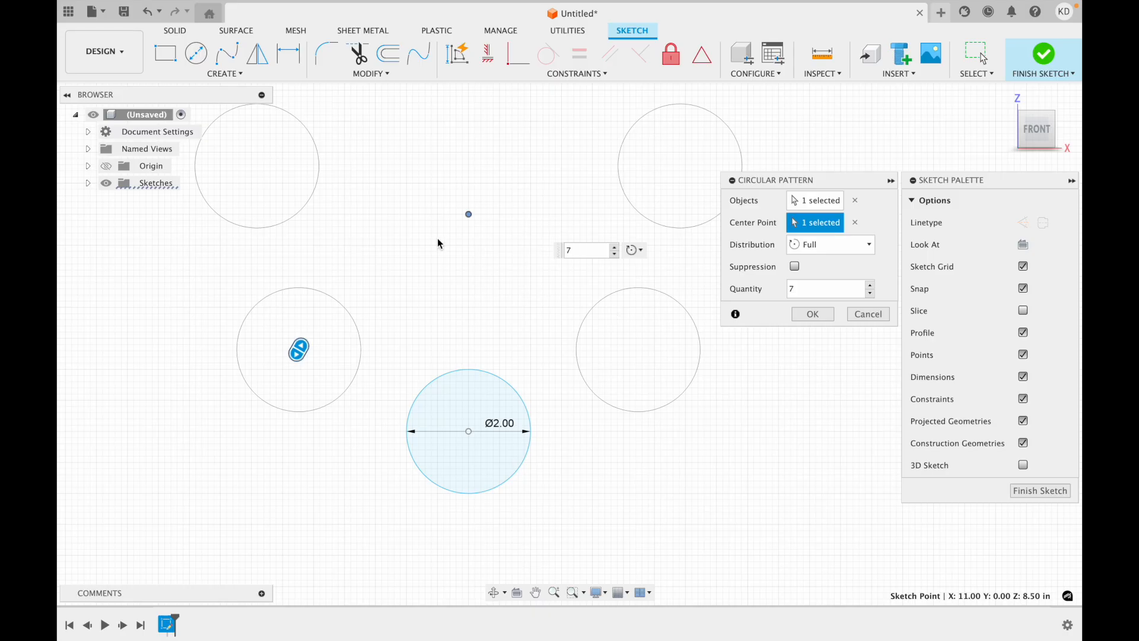
{"action": "scroll", "coordinate": [476, 287], "scroll_direction": "down", "scroll_amount": 5}
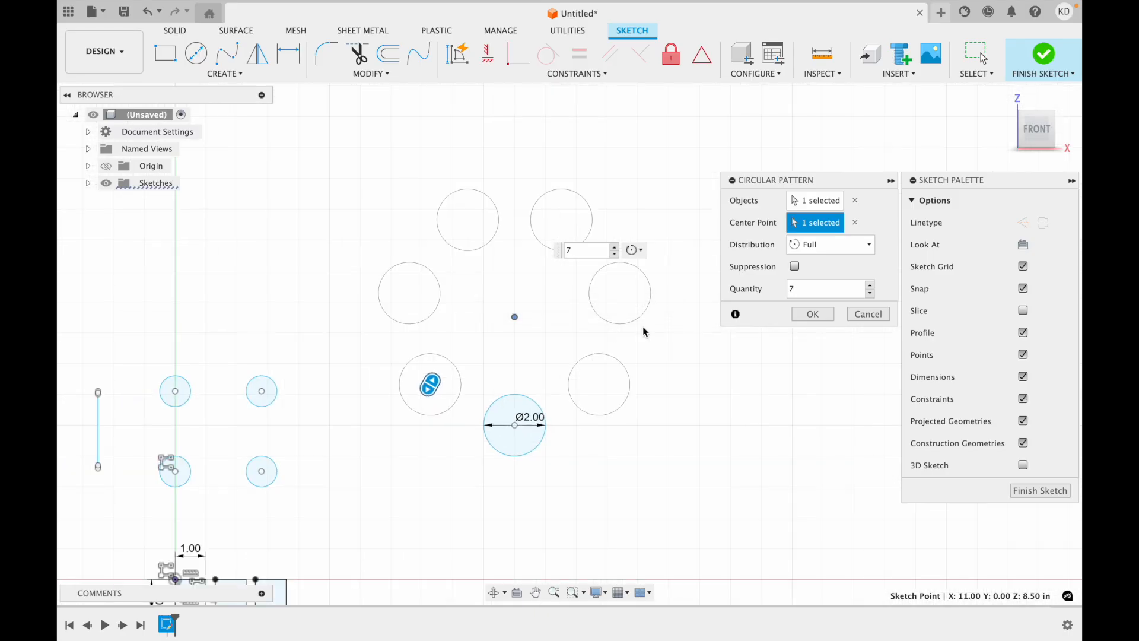
{"action": "left_click", "coordinate": [870, 286]}
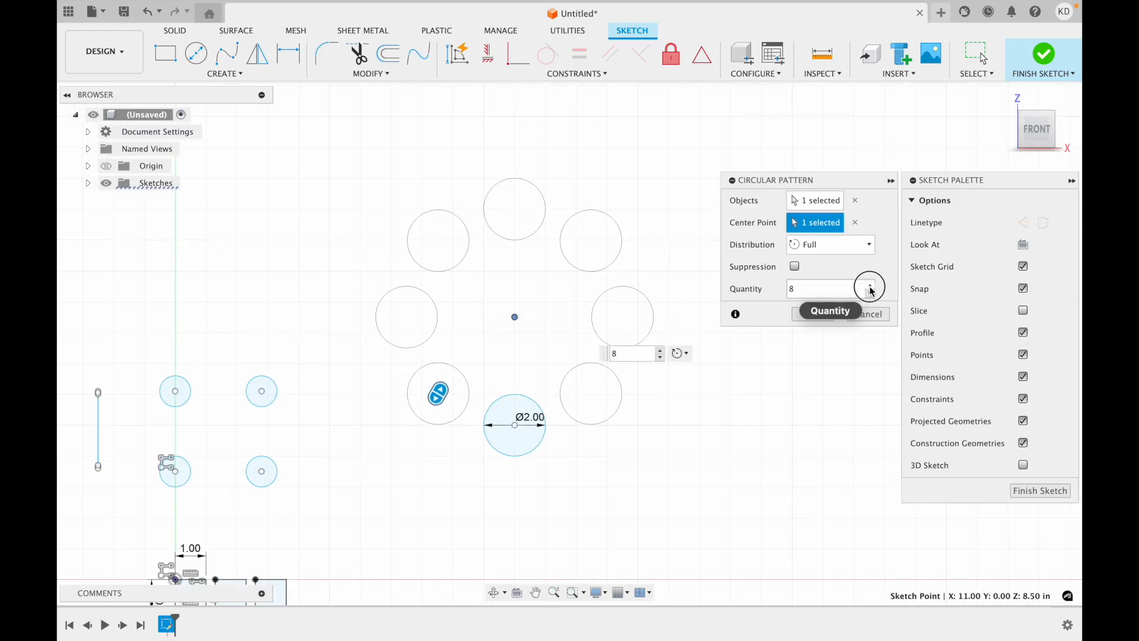
{"action": "left_click", "coordinate": [870, 286]}
{"action": "left_click", "coordinate": [870, 286]}
{"action": "left_click", "coordinate": [870, 286]}
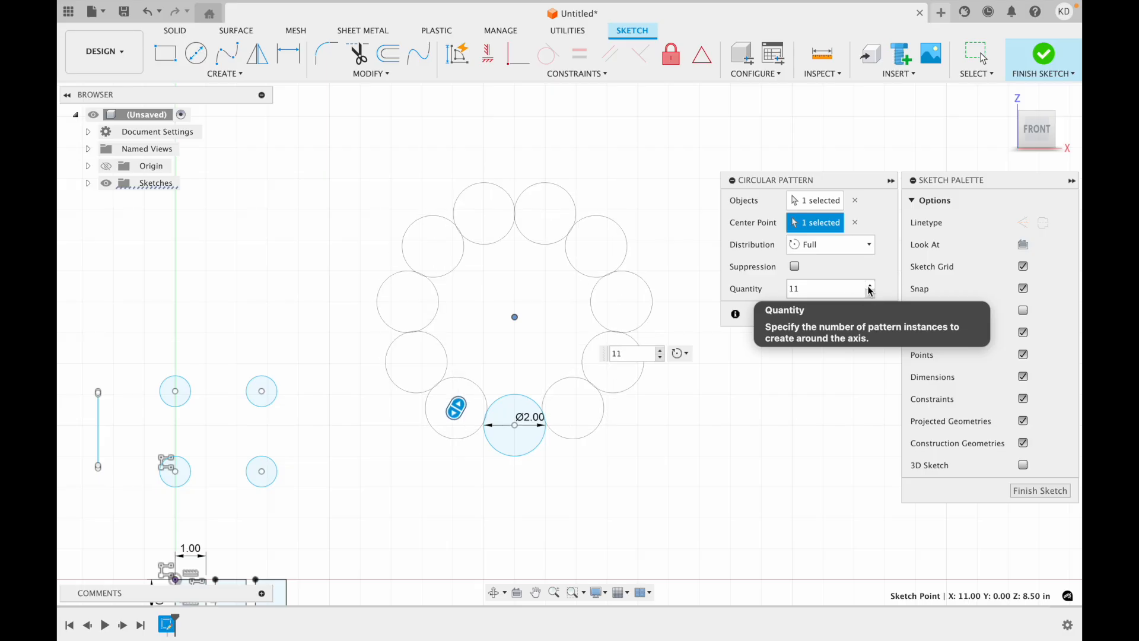
{"action": "left_click", "coordinate": [869, 287]}
{"action": "left_click", "coordinate": [870, 286]}
{"action": "left_click", "coordinate": [870, 286]}
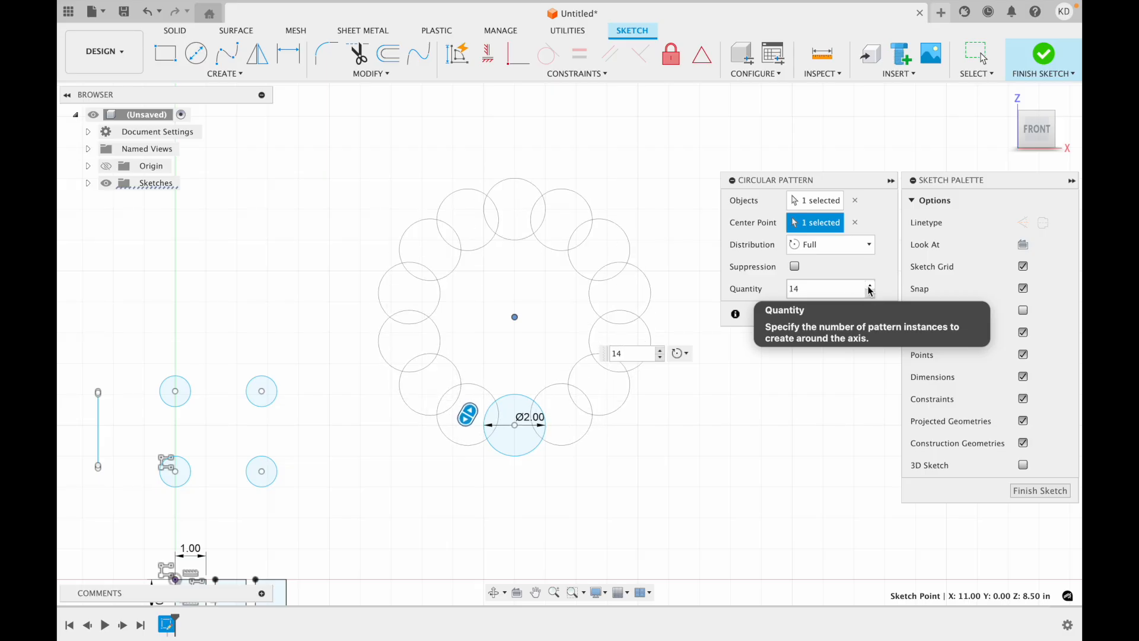
- Lower the circular pattern's quantity to 10 instances
{"action": "left_click", "coordinate": [871, 300]}
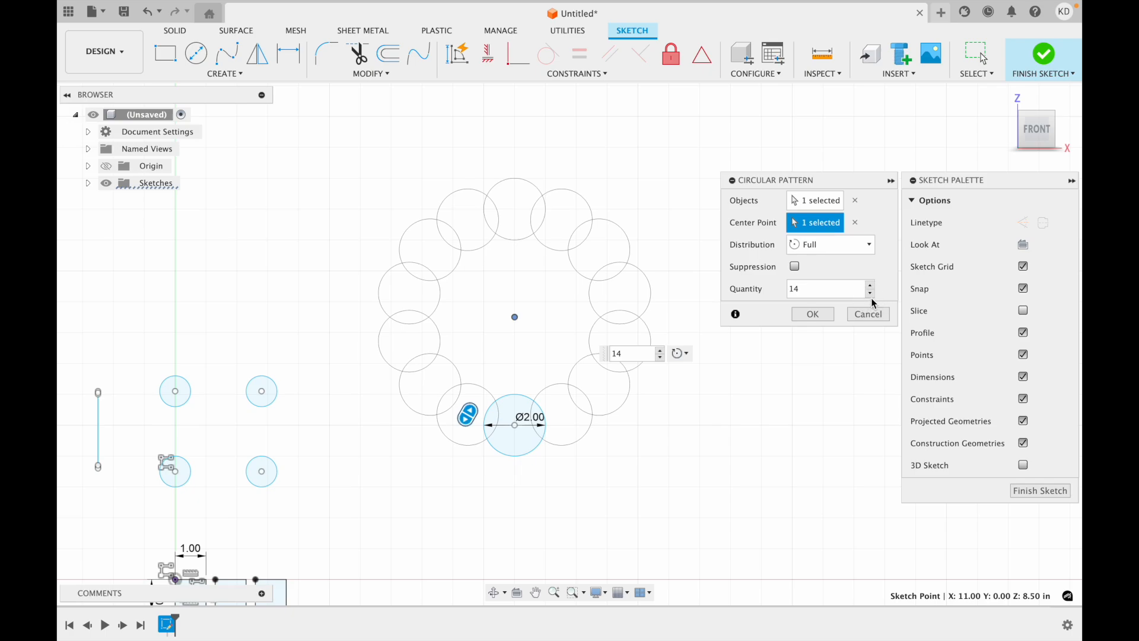
{"action": "left_click", "coordinate": [871, 296]}
{"action": "left_click", "coordinate": [870, 295]}
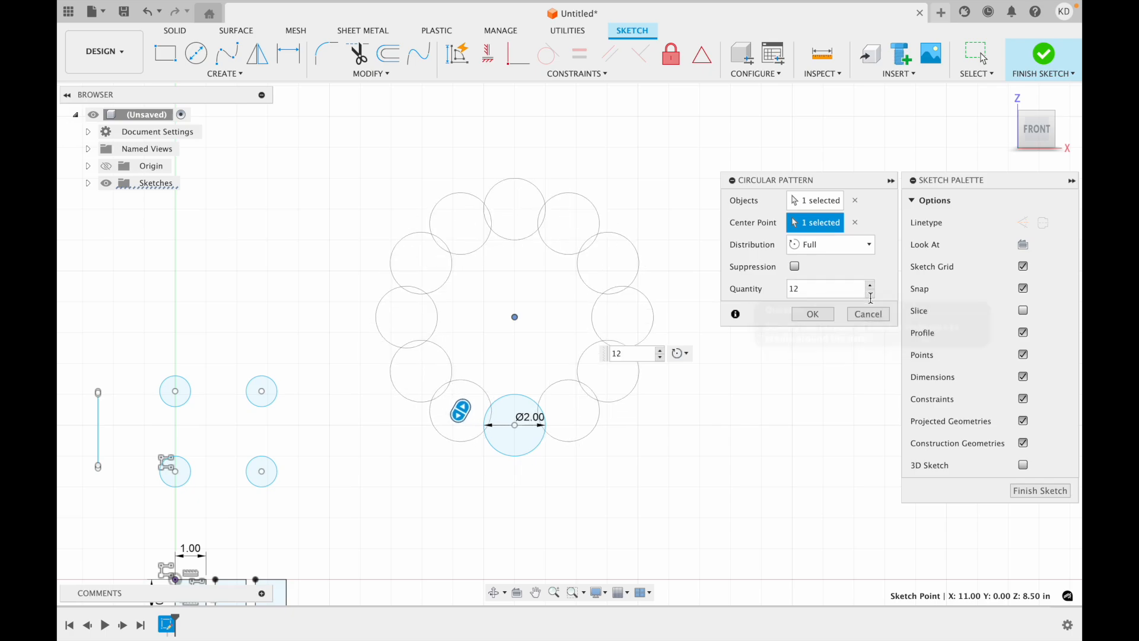
{"action": "left_click", "coordinate": [870, 295]}
{"action": "left_click", "coordinate": [870, 295]}
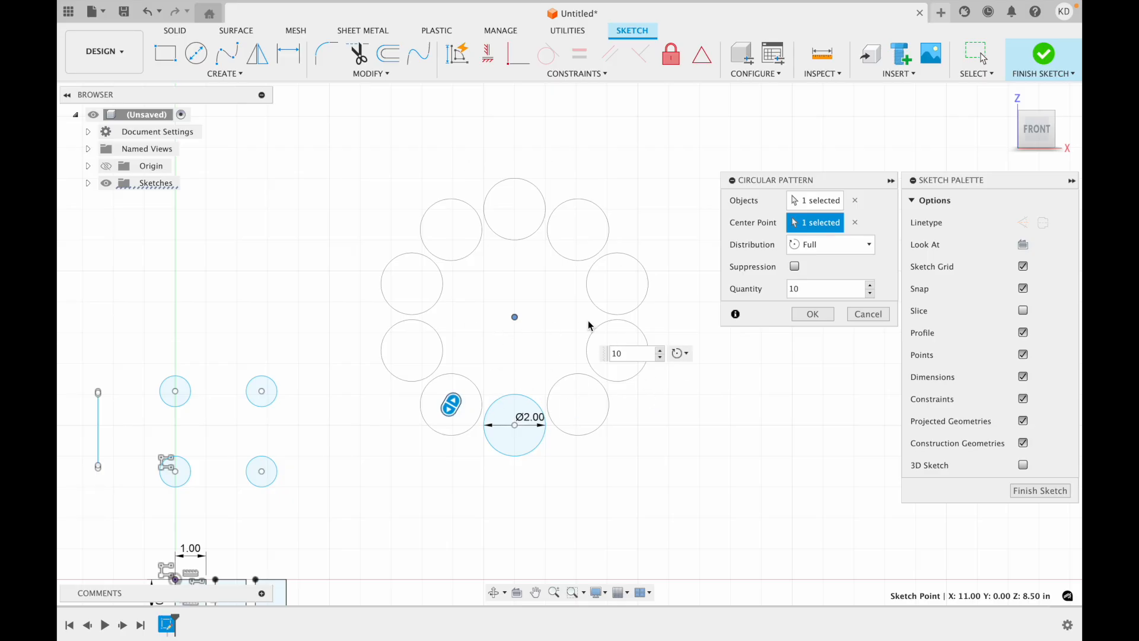
- Change the circular pattern's distribution to Partial and set its quantity to 6
{"action": "left_click", "coordinate": [830, 245]}
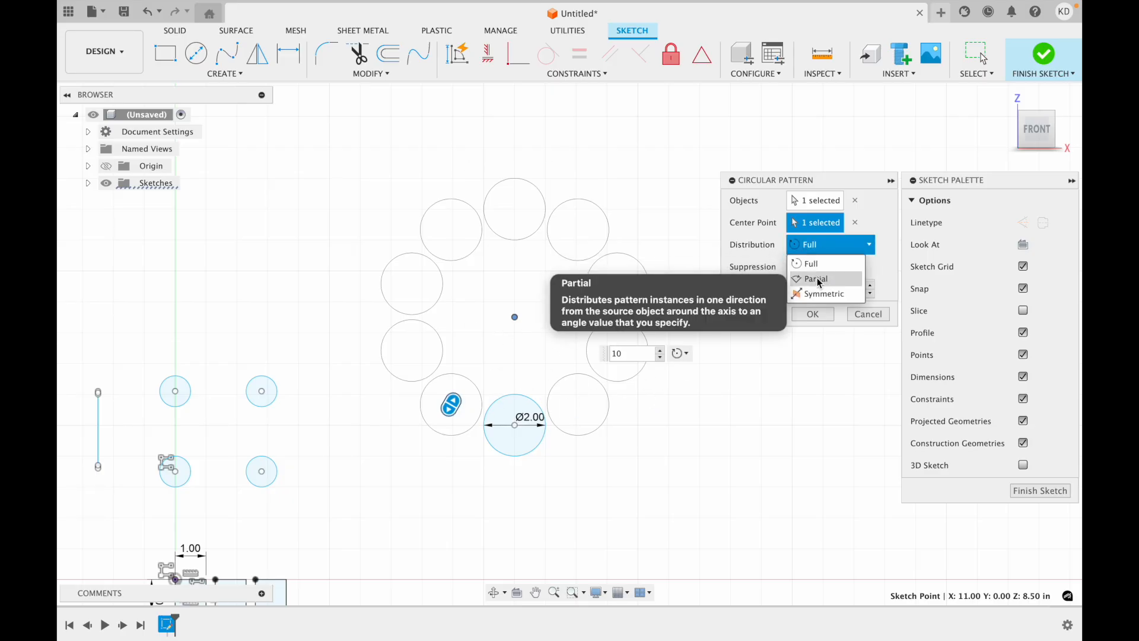
{"action": "left_click", "coordinate": [819, 278]}
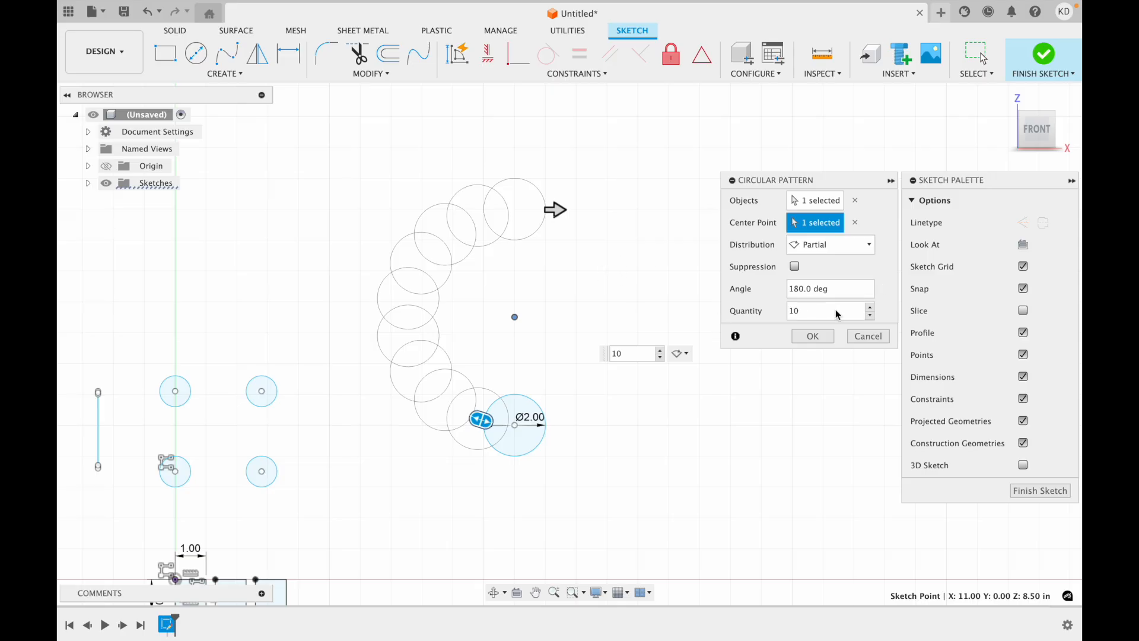
{"action": "left_click", "coordinate": [870, 316]}
{"action": "left_click", "coordinate": [871, 316]}
{"action": "left_click", "coordinate": [871, 316]}
{"action": "left_click", "coordinate": [871, 317]}
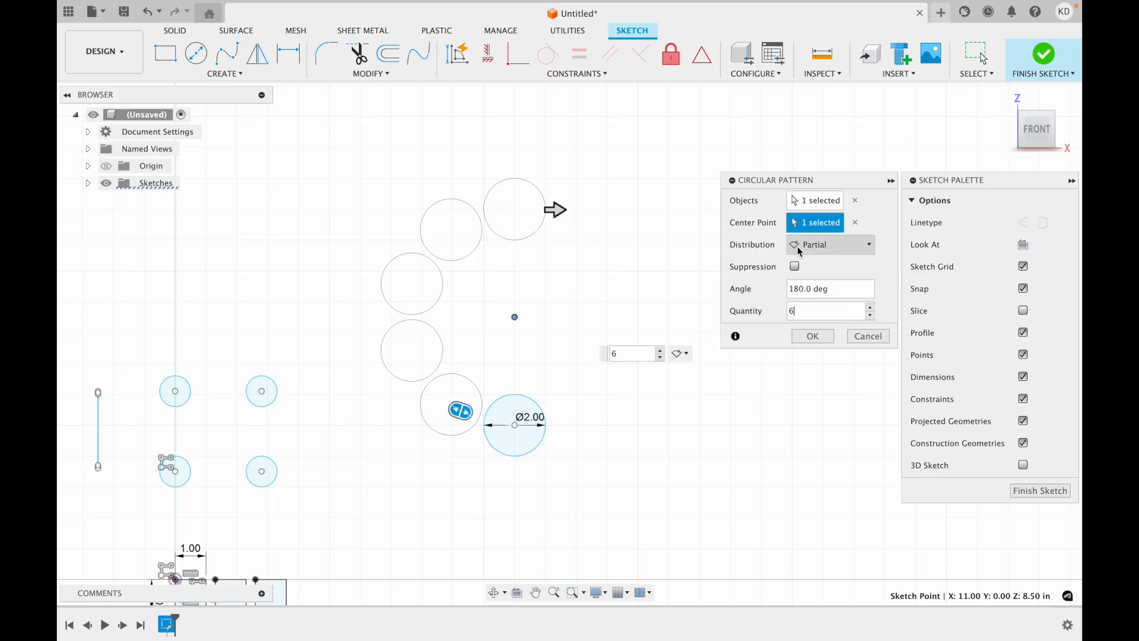
- Set the angle of the partial circular pattern to 90 degrees
{"action": "left_click", "coordinate": [679, 354]}
{"action": "left_click", "coordinate": [681, 362]}
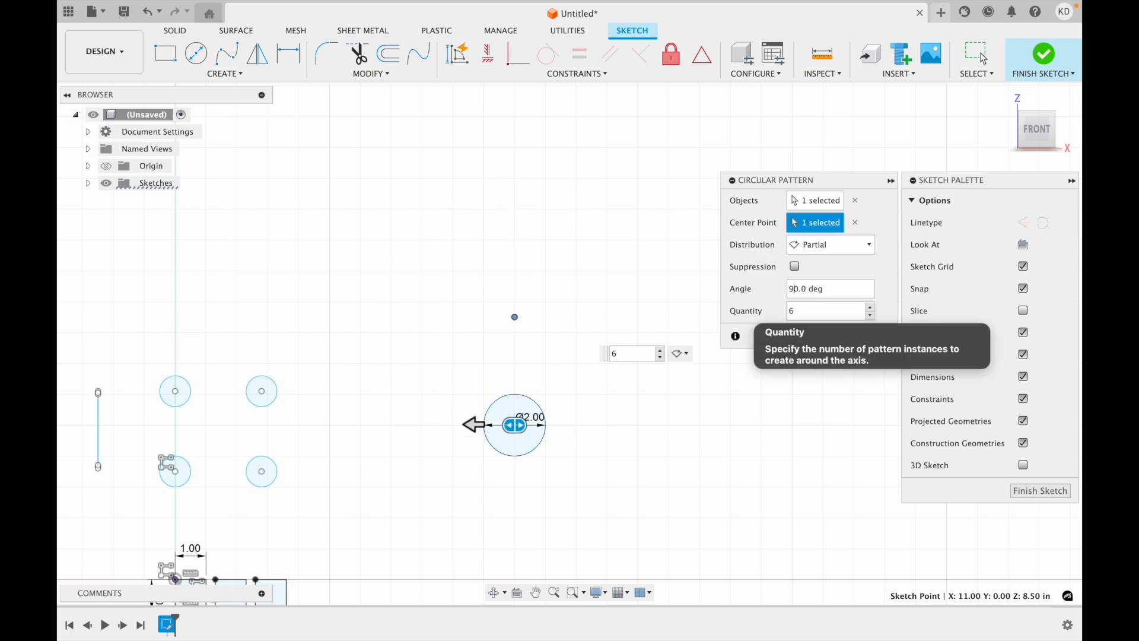
{"action": "type", "text": "0"}
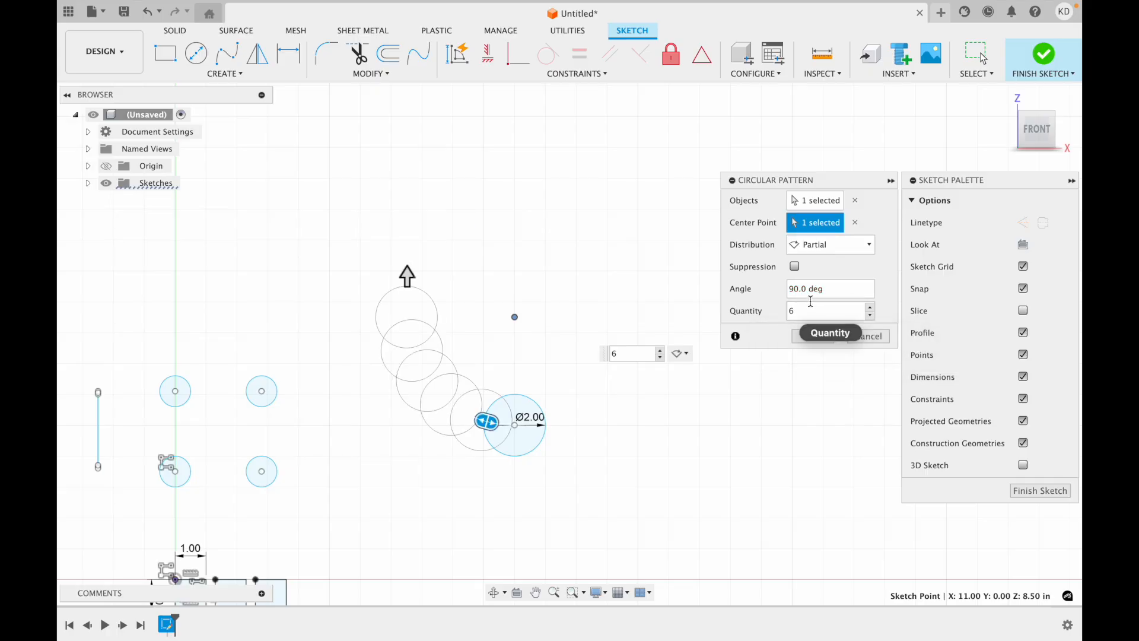
{"action": "left_click", "coordinate": [795, 290]}
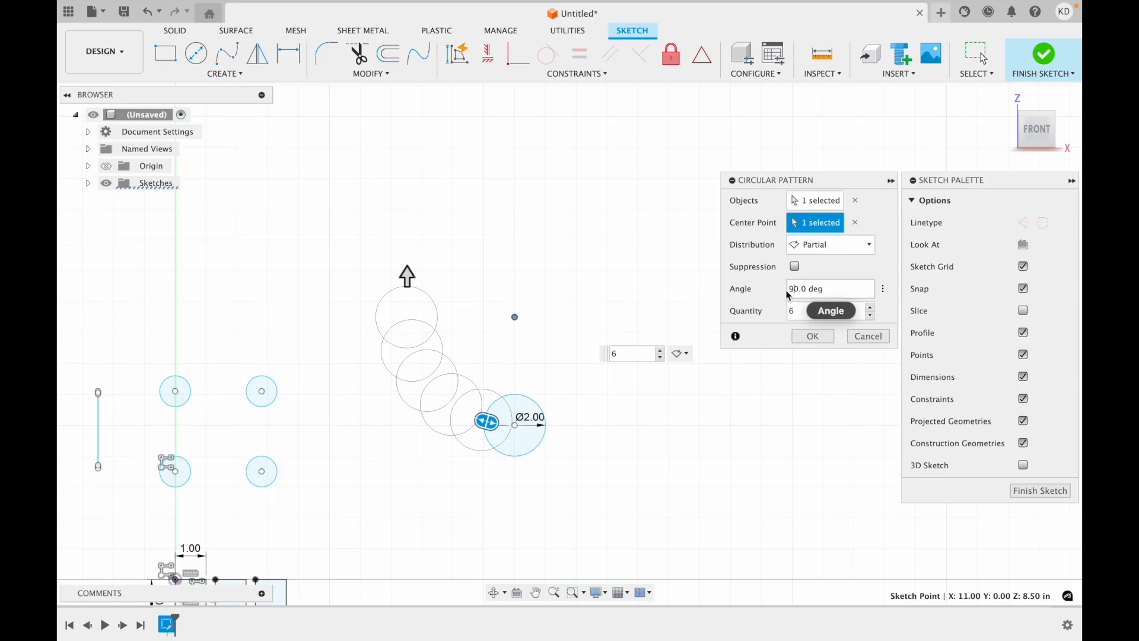
- Set the circular pattern's distribution to Full and complete the pattern with six circles
{"action": "left_click", "coordinate": [828, 243]}
{"action": "left_click", "coordinate": [821, 262]}
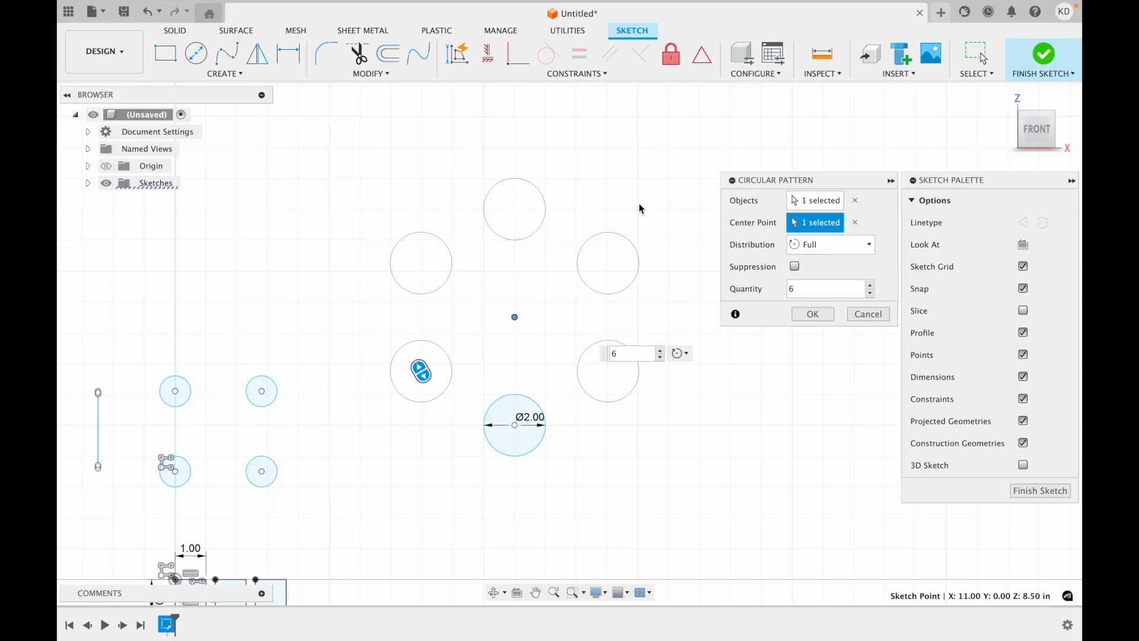
{"action": "left_click", "coordinate": [815, 317]}
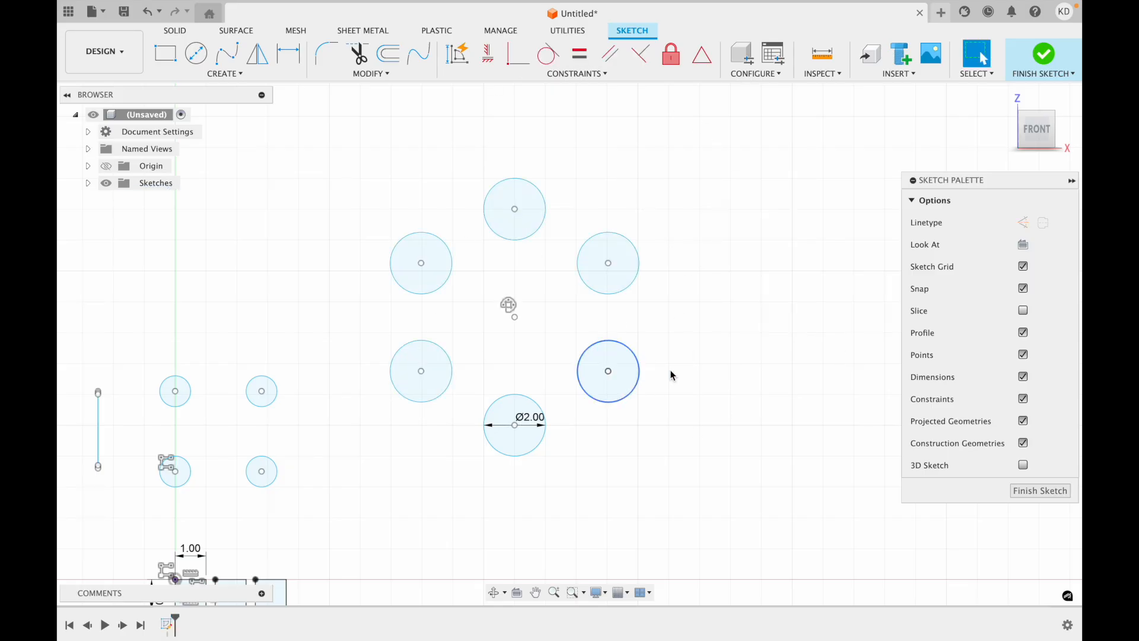
- Sketch a two-point rectangle 3 in wide and 2 in high in the empty area above the patterned circles, starting on the vertical axis
{"action": "scroll", "coordinate": [608, 354], "scroll_direction": "left", "scroll_amount": 10}
{"action": "scroll", "coordinate": [608, 354], "scroll_direction": "up", "scroll_amount": 4}
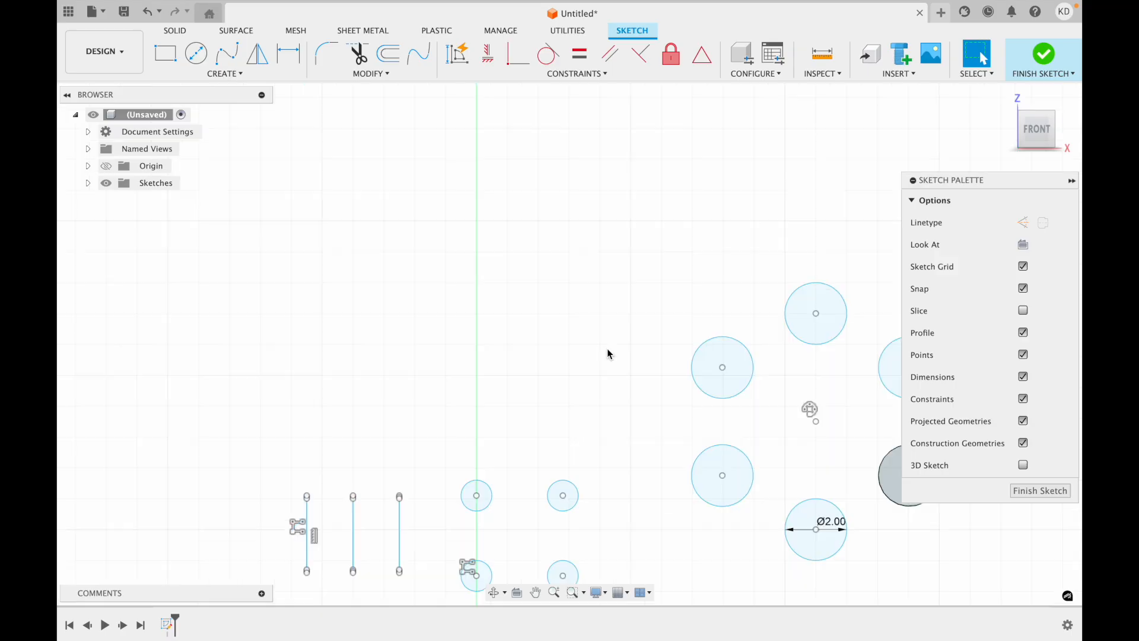
{"action": "left_click", "coordinate": [220, 75]}
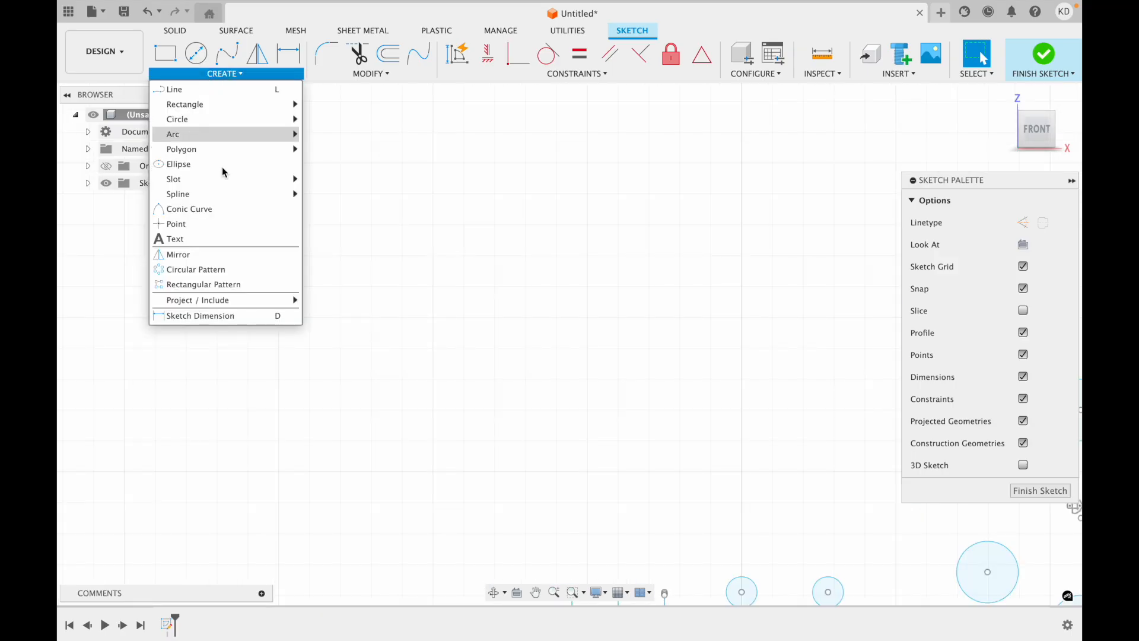
{"action": "mouse_move", "coordinate": [195, 142]}
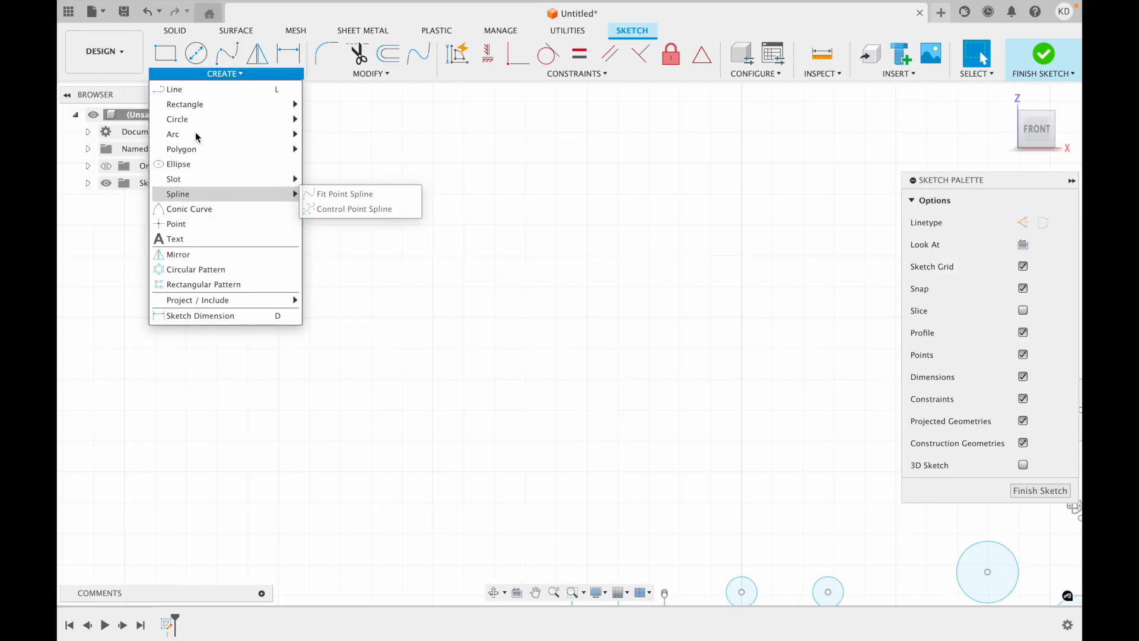
{"action": "mouse_move", "coordinate": [196, 179]}
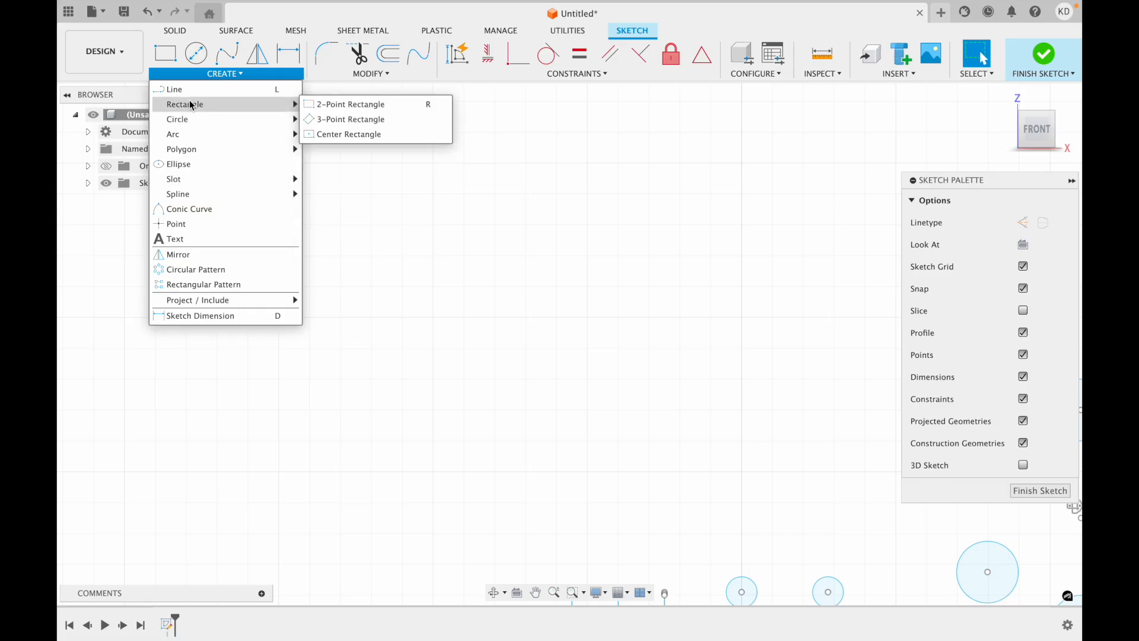
{"action": "left_click", "coordinate": [166, 54]}
{"action": "scroll", "coordinate": [692, 293], "scroll_direction": "right", "scroll_amount": 10}
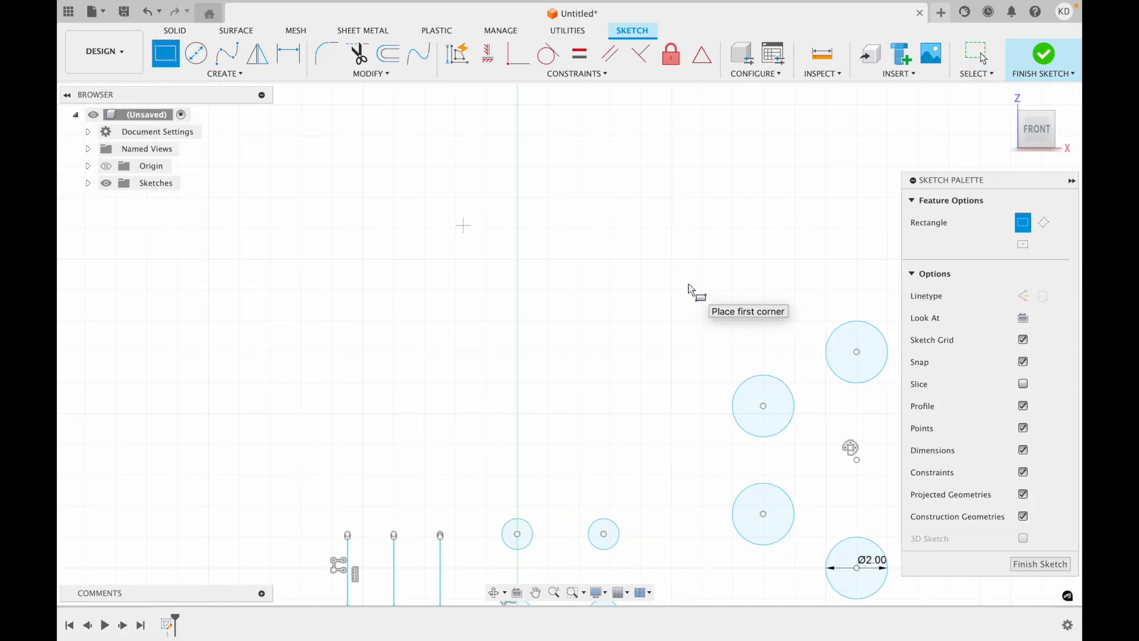
{"action": "left_click", "coordinate": [498, 174]}
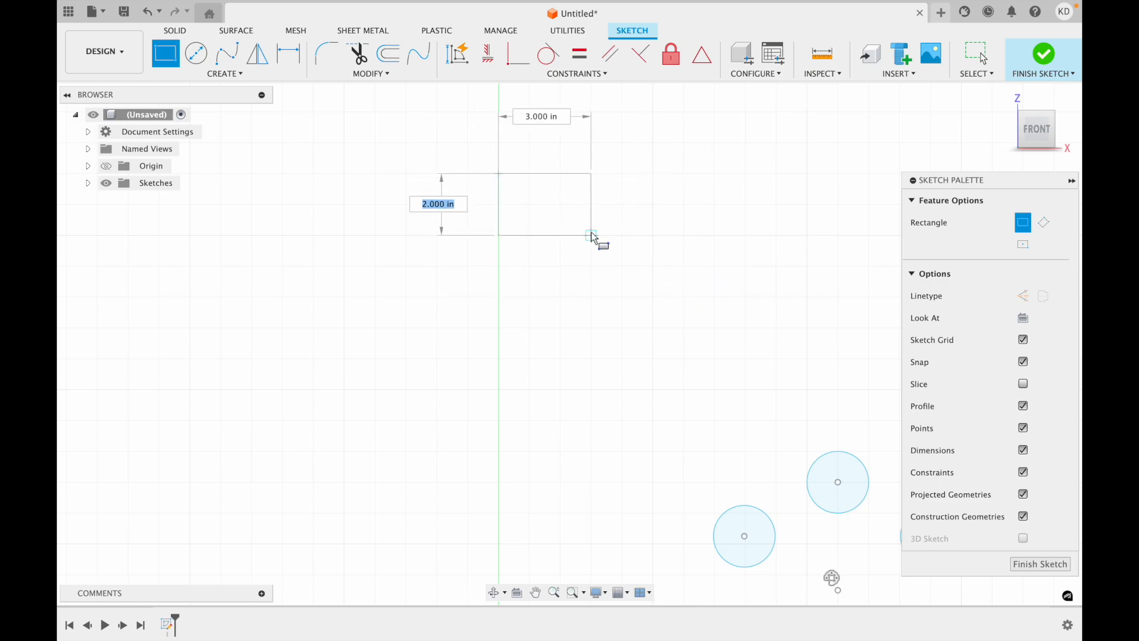
{"action": "left_click", "coordinate": [592, 236]}
{"action": "scroll", "coordinate": [597, 242], "scroll_direction": "up", "scroll_amount": 5}
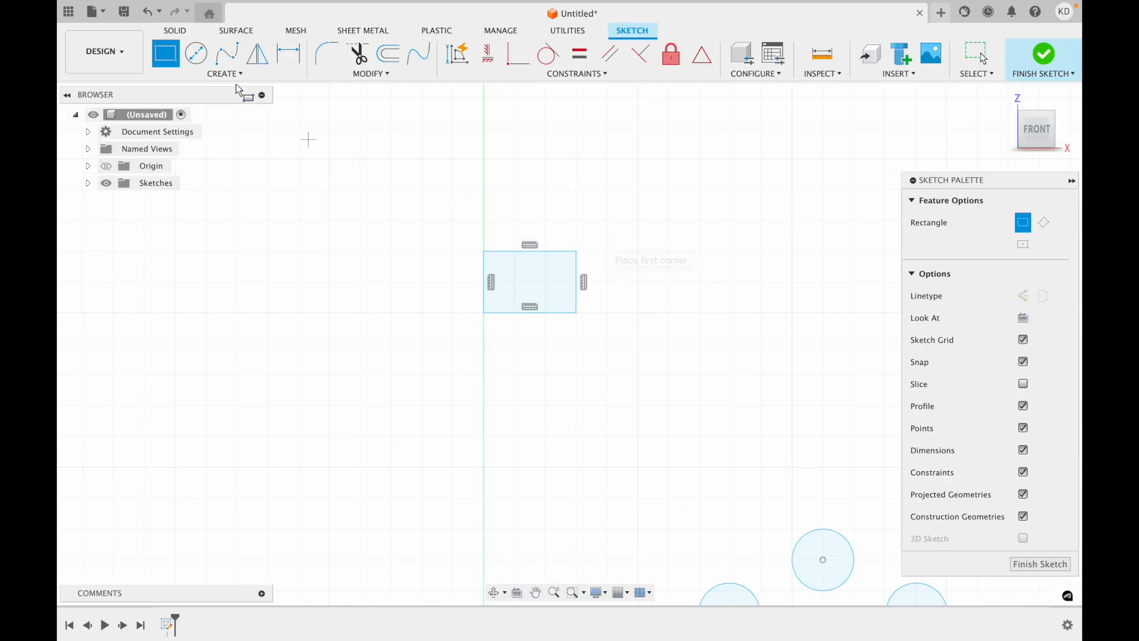
{"action": "left_click", "coordinate": [225, 73]}
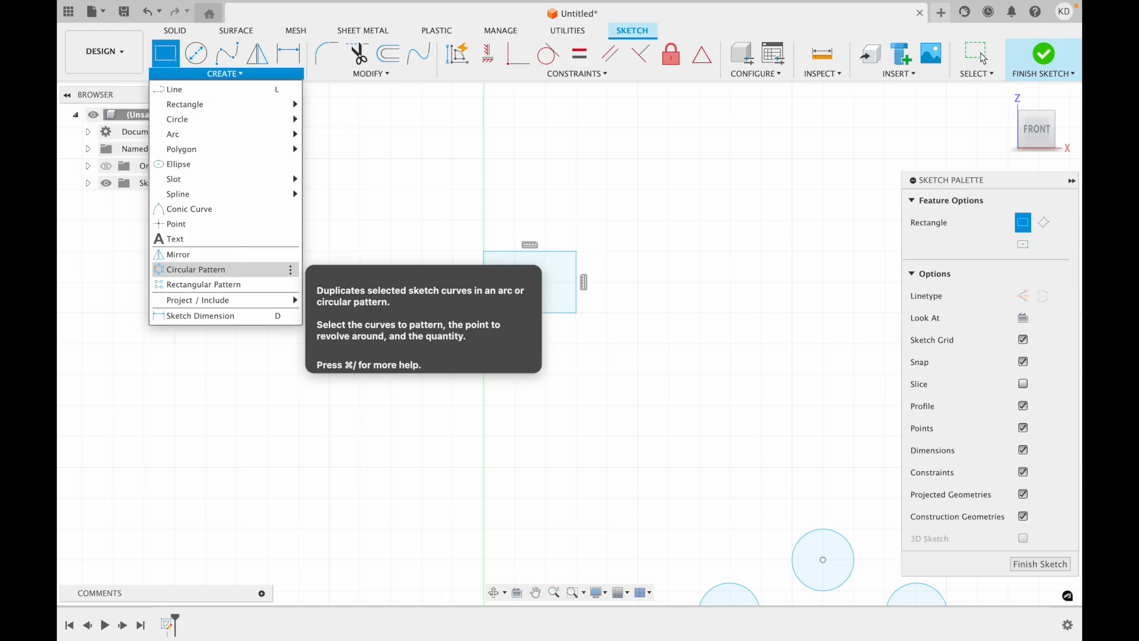
{"action": "left_click", "coordinate": [196, 269]}
{"action": "left_click_drag", "start_coordinate": [608, 332], "coordinate": [471, 191]}
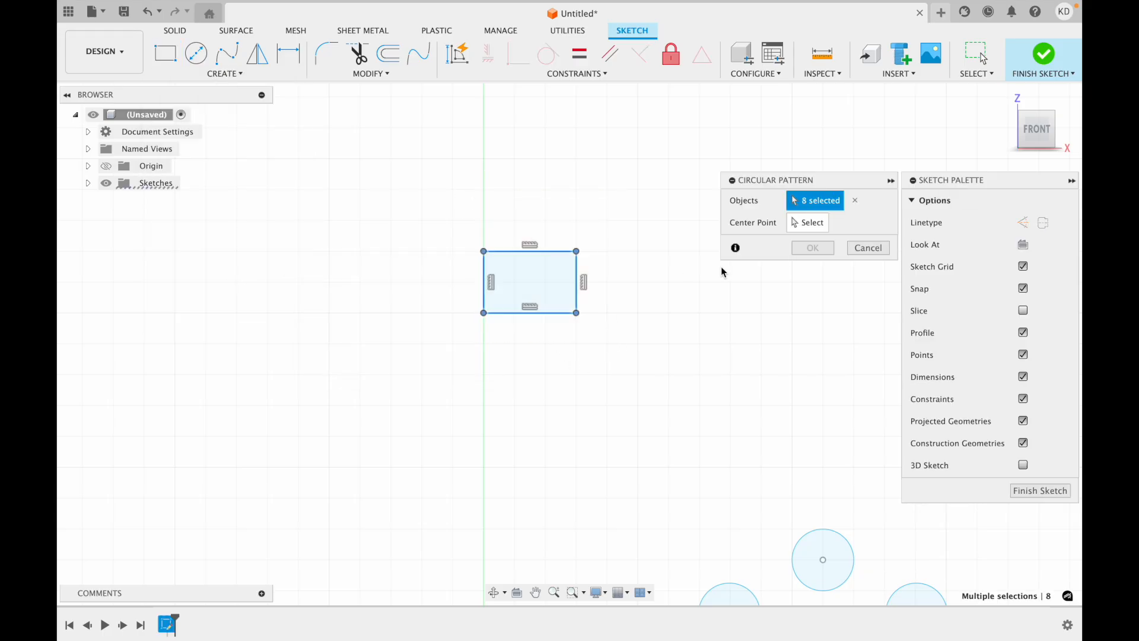
{"action": "left_click", "coordinate": [867, 247]}
- Place a sketch point in the empty area above the rectangle, slightly off its centre
{"action": "left_click", "coordinate": [228, 77]}
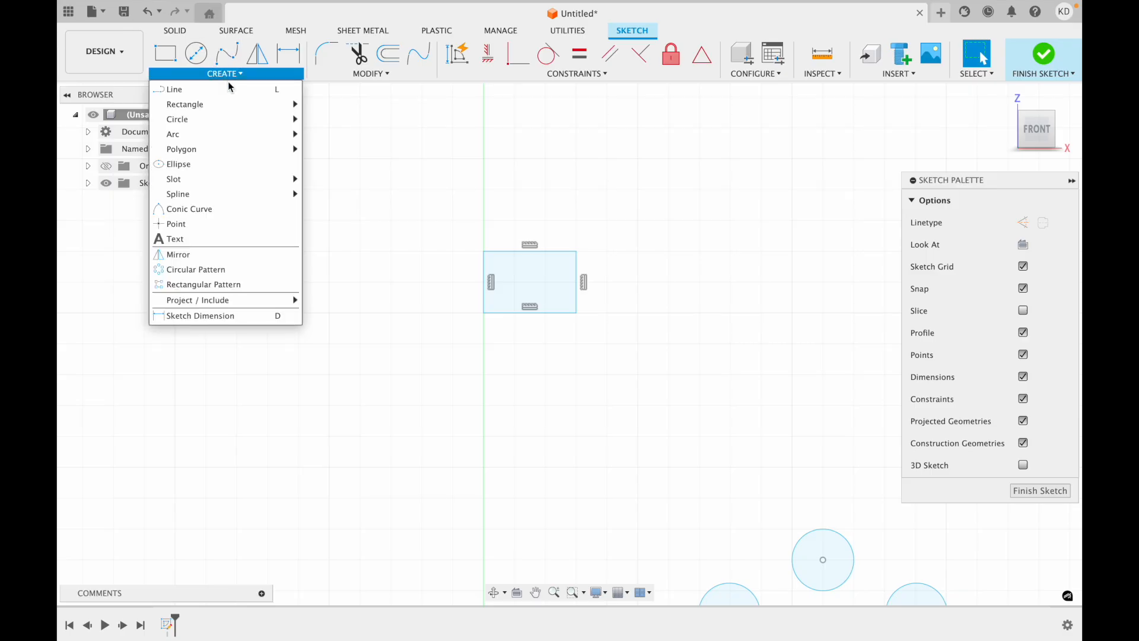
{"action": "left_click", "coordinate": [186, 226]}
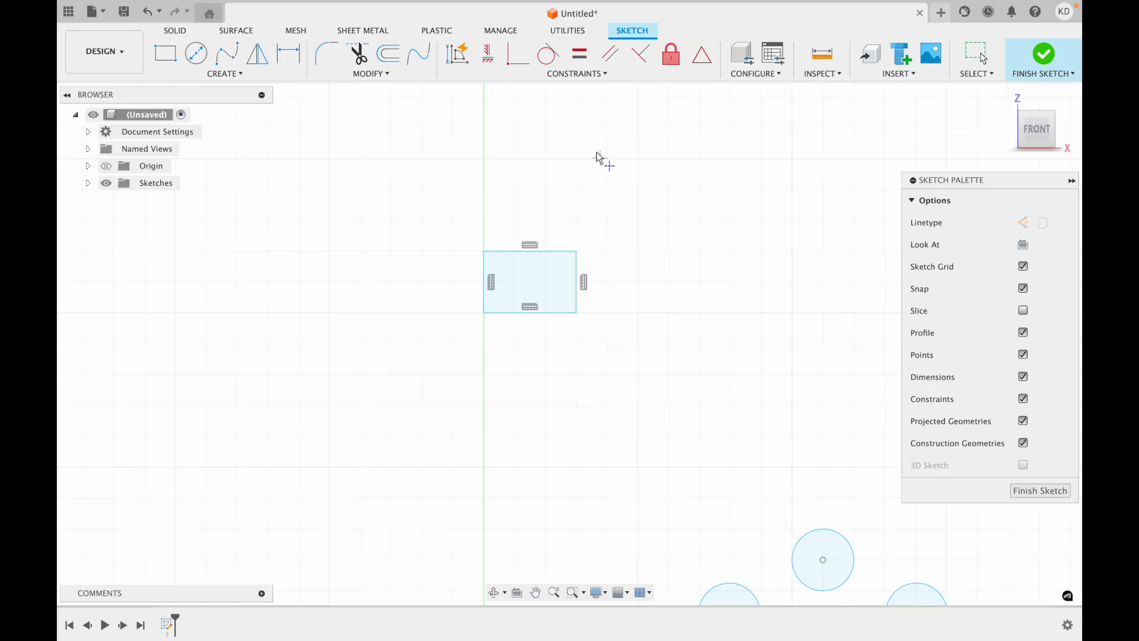
{"action": "left_click", "coordinate": [539, 156]}
{"action": "scroll", "coordinate": [552, 248], "scroll_direction": "up", "scroll_amount": 3}
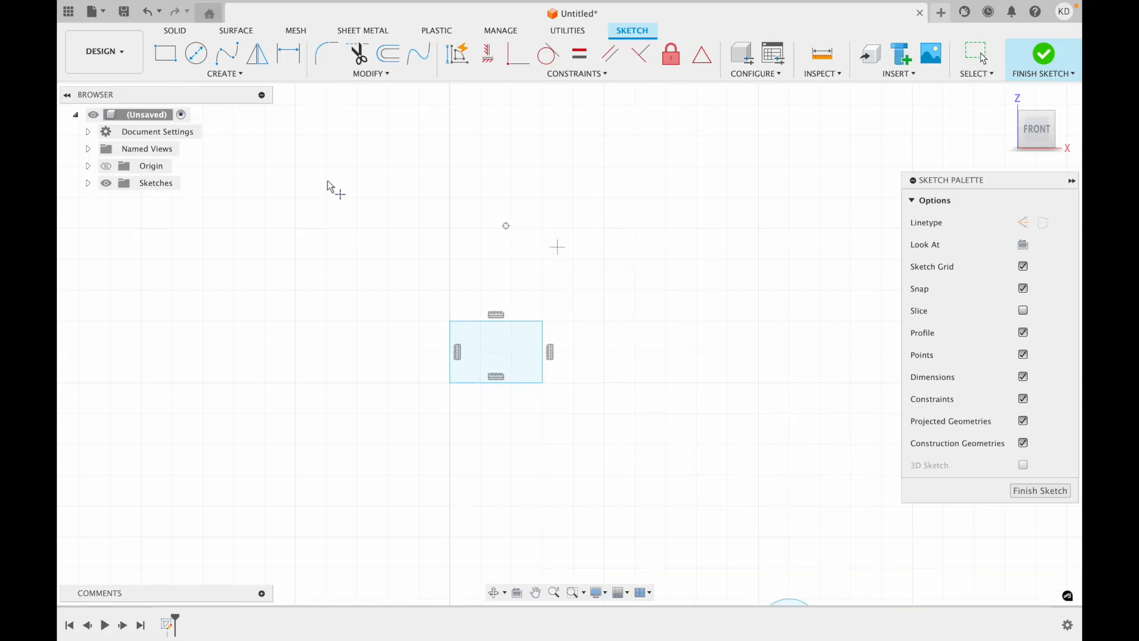
- Set up a circular pattern of the whole 3 in by 2 in rectangle about the sketch point above it, with Full distribution
{"action": "left_click", "coordinate": [214, 74]}
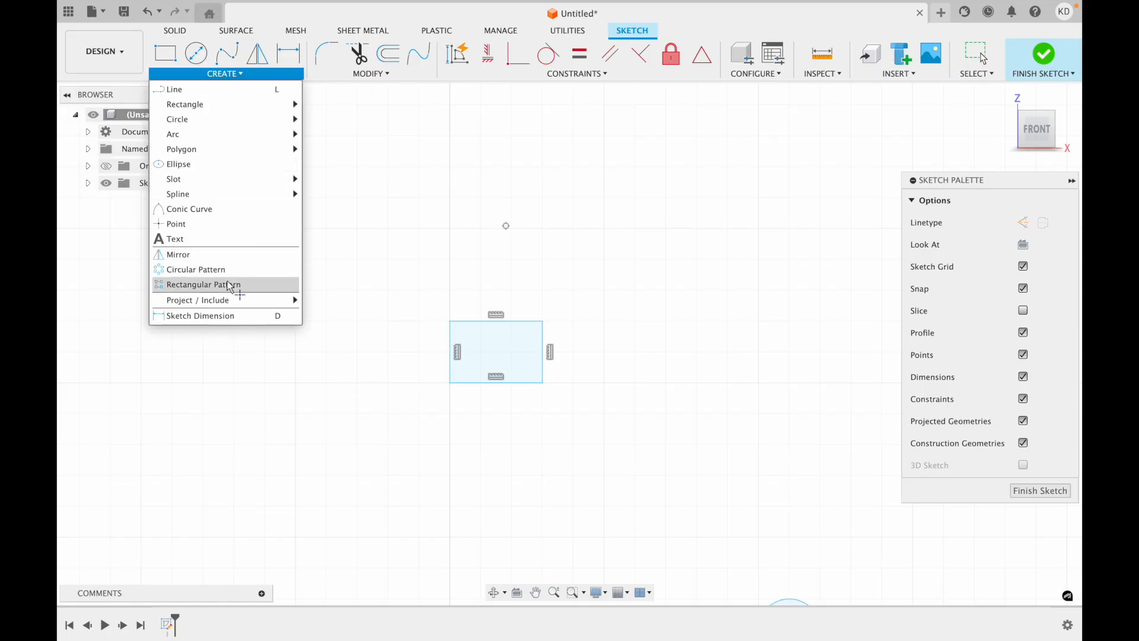
{"action": "left_click", "coordinate": [218, 272]}
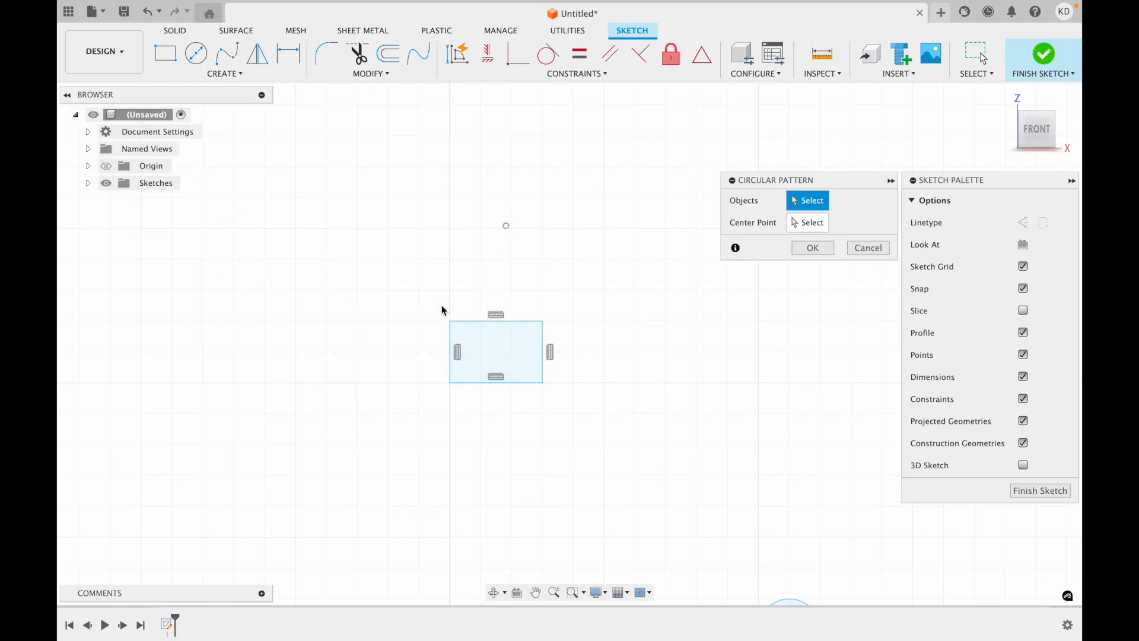
{"action": "left_click_drag", "start_coordinate": [569, 395], "coordinate": [436, 298]}
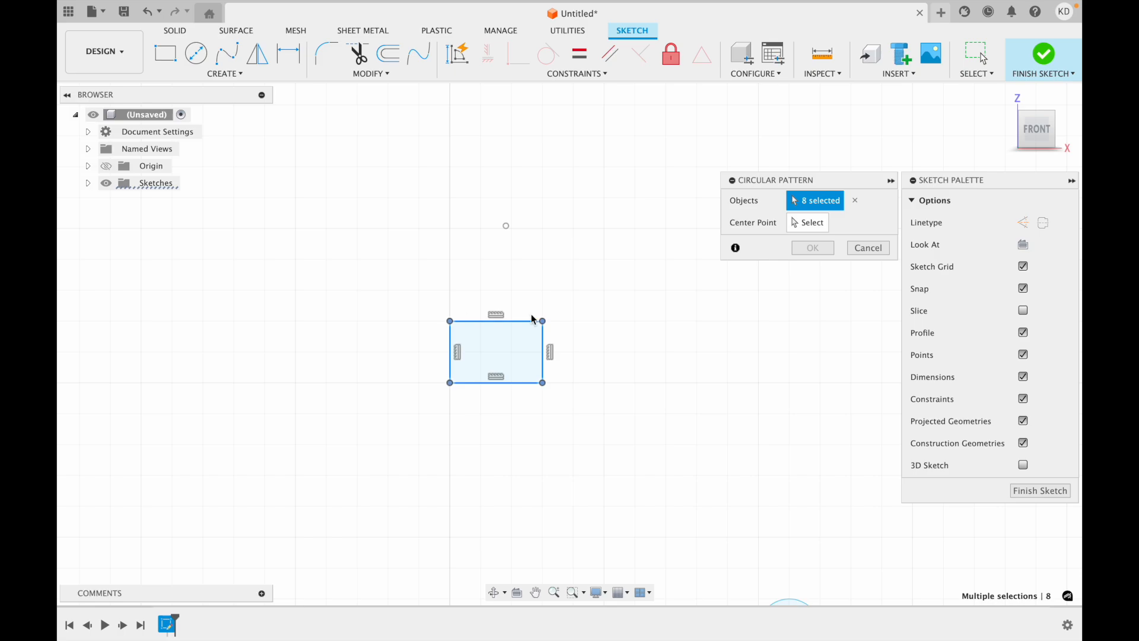
{"action": "left_click", "coordinate": [808, 222]}
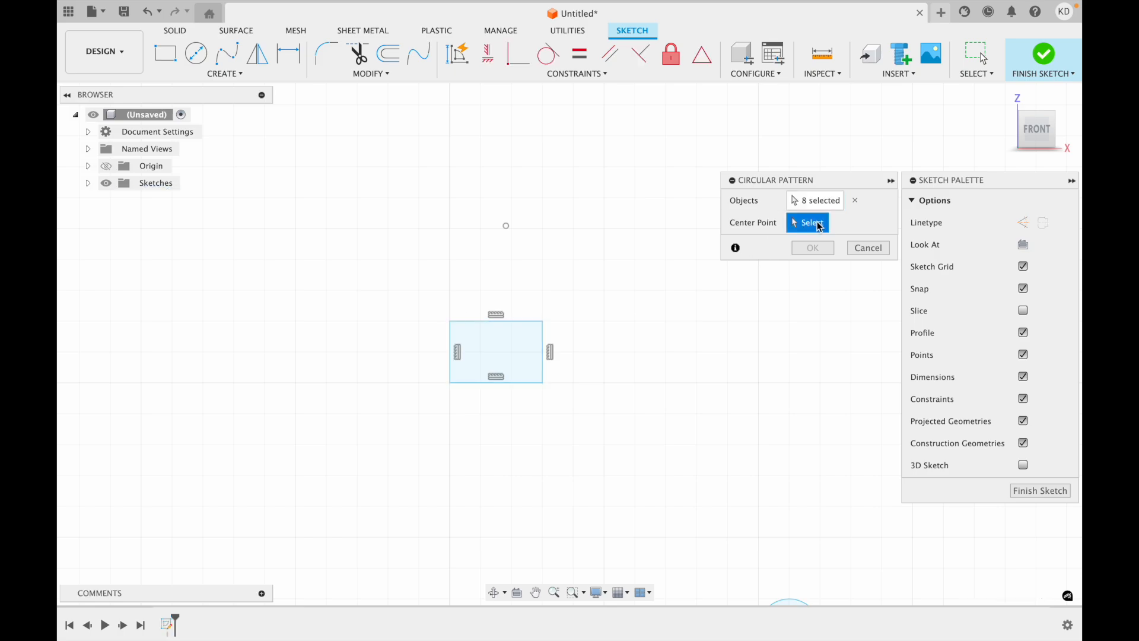
{"action": "left_click", "coordinate": [506, 227]}
{"action": "left_click", "coordinate": [807, 248]}
{"action": "left_click", "coordinate": [807, 251]}
- Try a quantity of 8 for the rectangle's circular pattern
{"action": "left_click", "coordinate": [871, 286]}
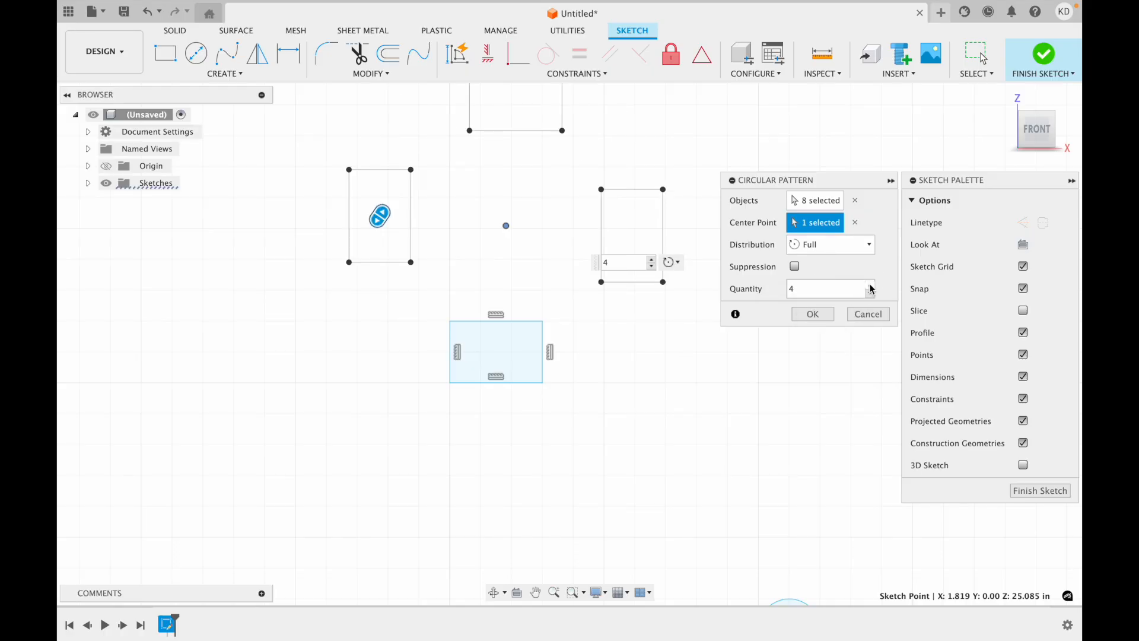
{"action": "left_click", "coordinate": [871, 287]}
{"action": "left_click", "coordinate": [870, 286]}
{"action": "left_click", "coordinate": [871, 287]}
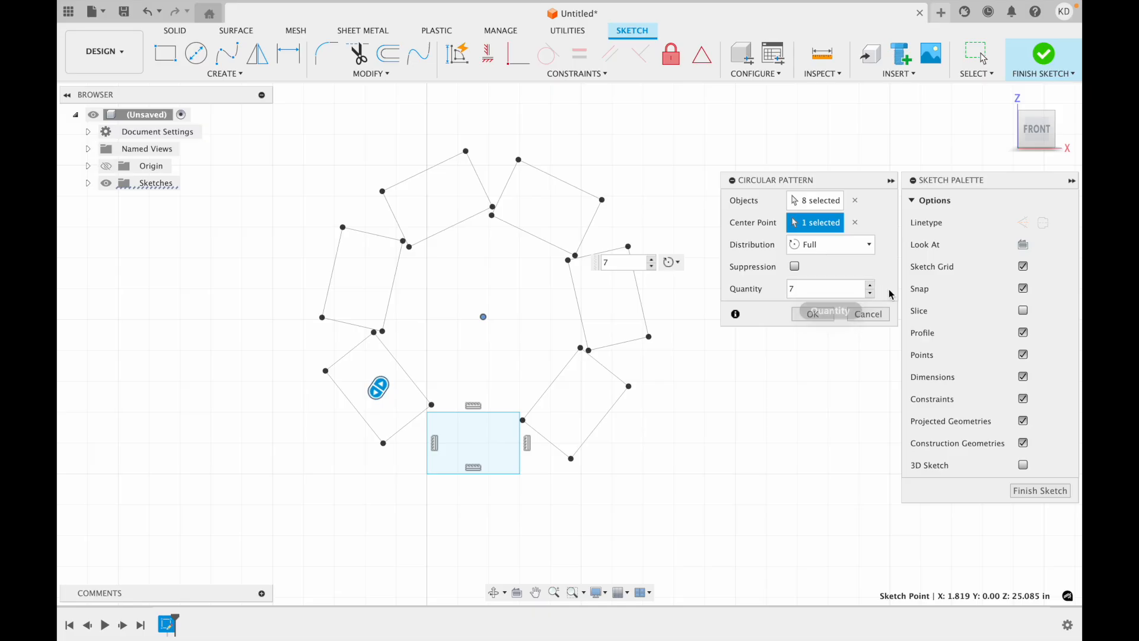
{"action": "left_click", "coordinate": [871, 287]}
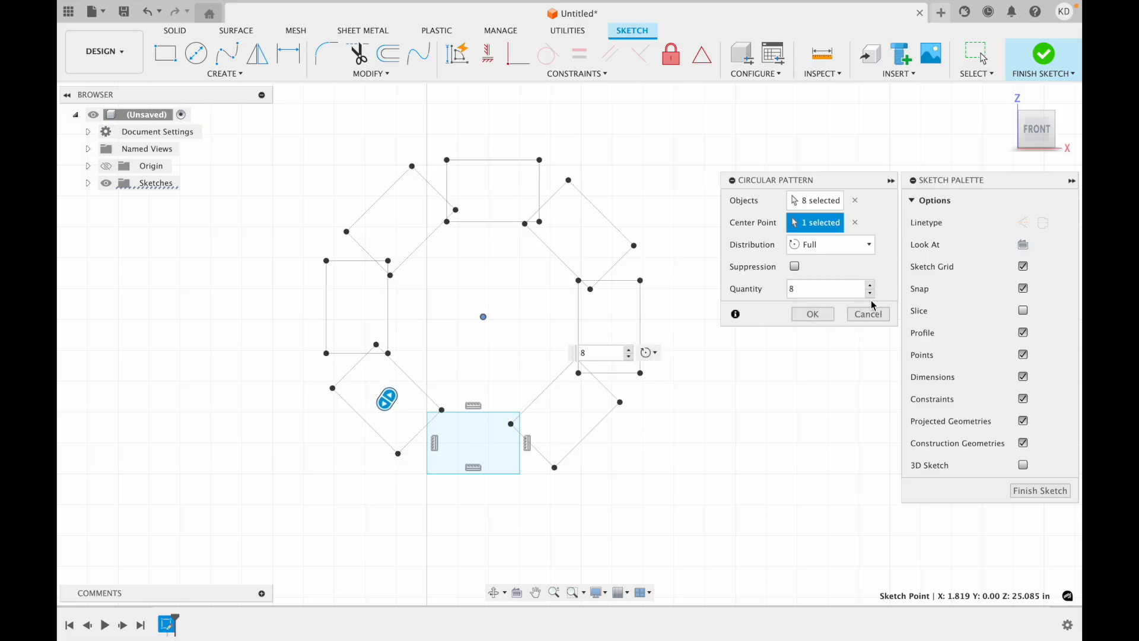
- Set the rectangle's circular pattern quantity to 6 and complete the pattern with Suppression left off
{"action": "left_click", "coordinate": [870, 292]}
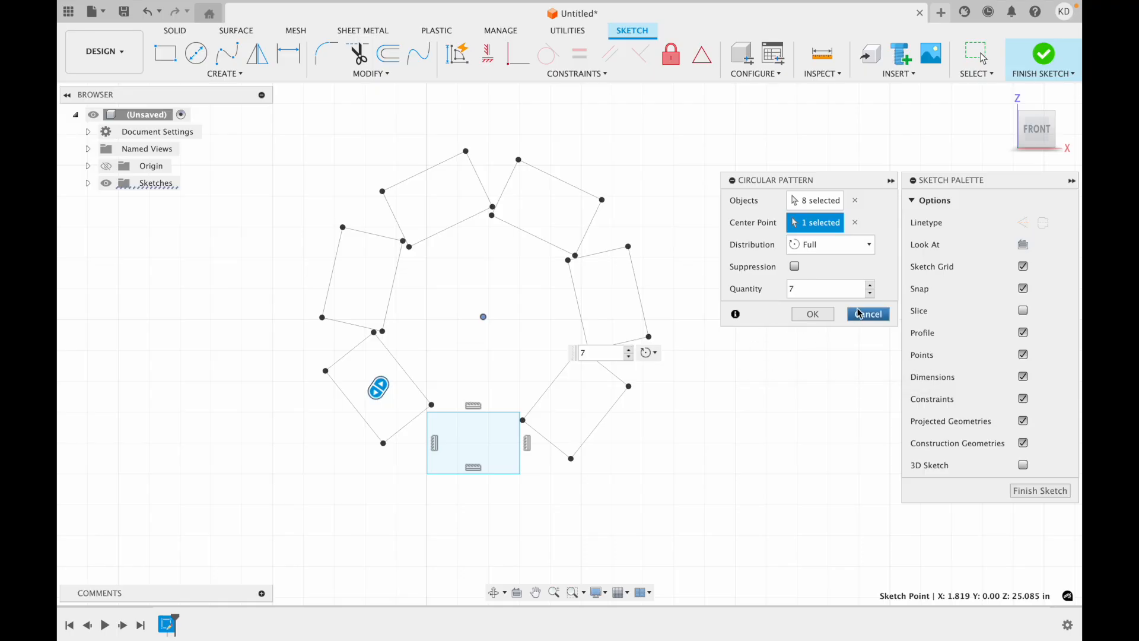
{"action": "left_click", "coordinate": [871, 292]}
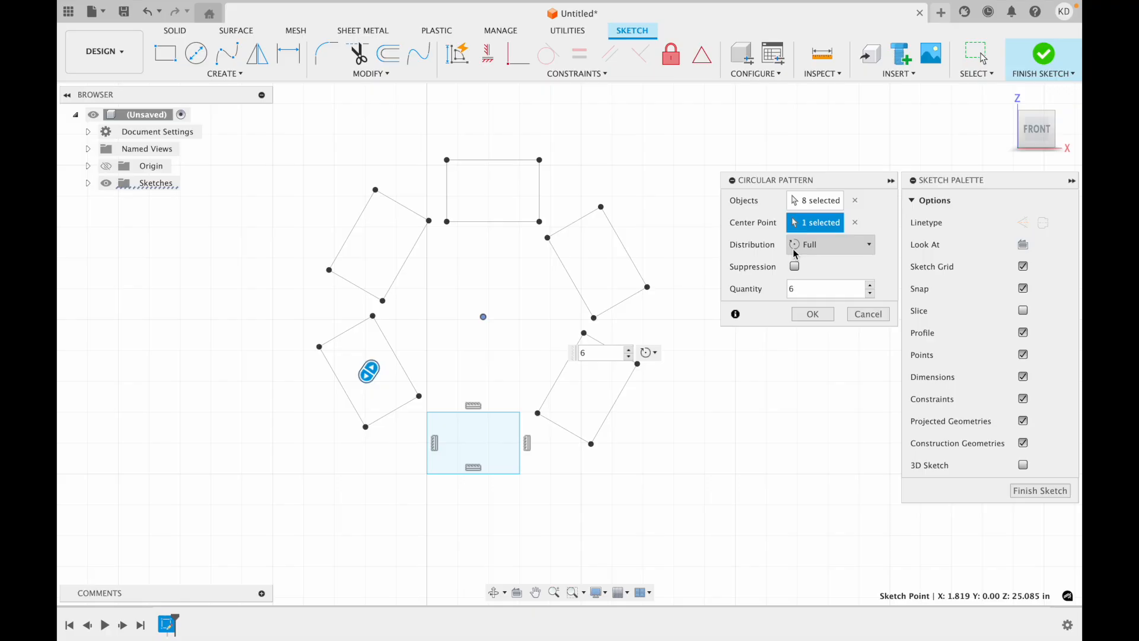
{"action": "left_click", "coordinate": [794, 266]}
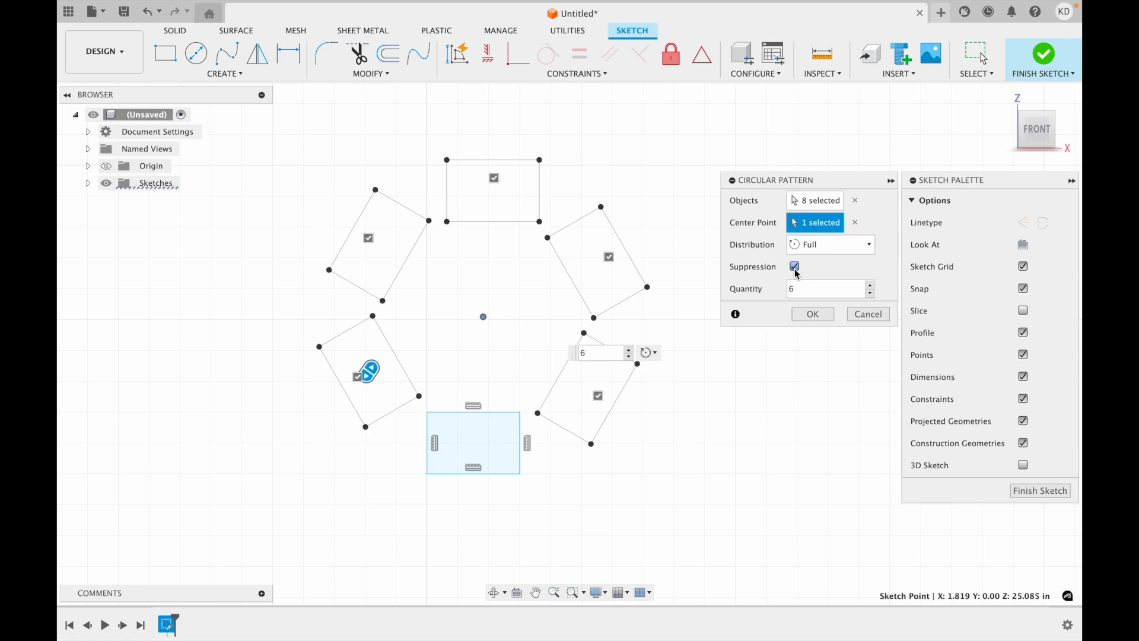
{"action": "left_click", "coordinate": [795, 267]}
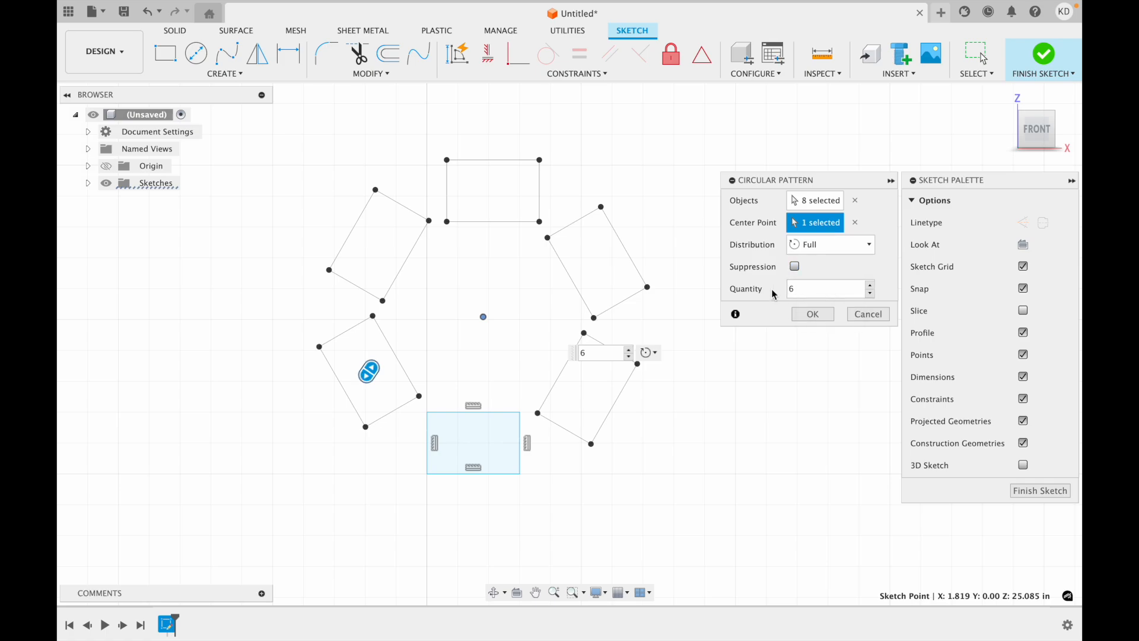
{"action": "left_click", "coordinate": [819, 316]}
- Examine the ring of patterned rectangles and its spacing around the centre point
{"action": "scroll", "coordinate": [732, 383], "scroll_direction": "left", "scroll_amount": 2}
{"action": "scroll", "coordinate": [732, 383], "scroll_direction": "down", "scroll_amount": 2}
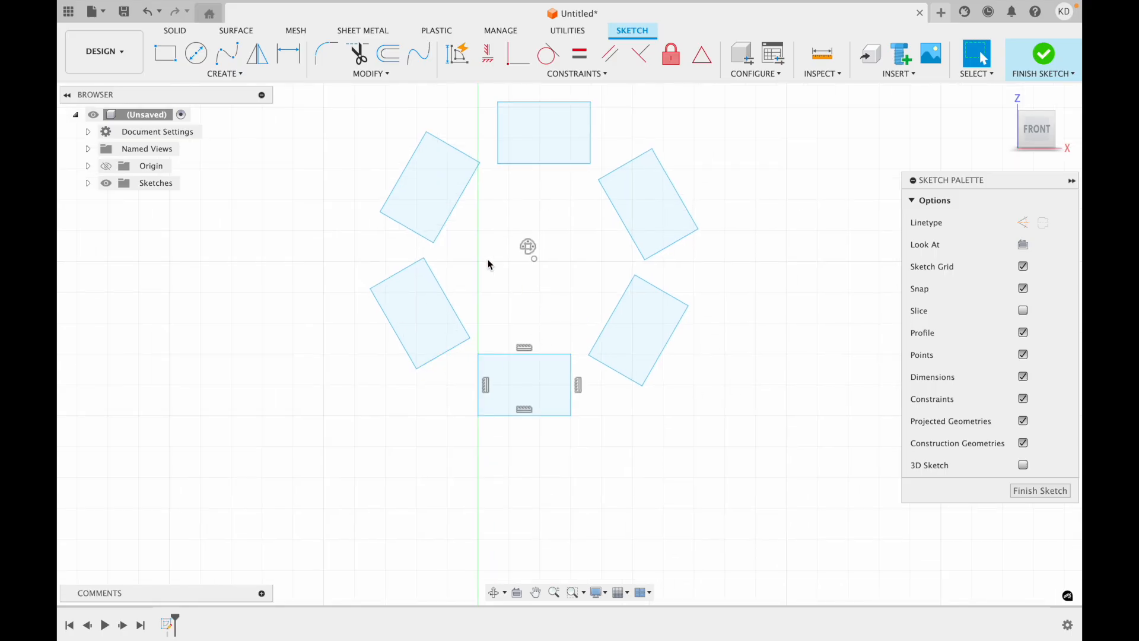
{"action": "scroll", "coordinate": [536, 351], "scroll_direction": "down", "scroll_amount": 2}
{"action": "scroll", "coordinate": [536, 351], "scroll_direction": "right", "scroll_amount": 2}
{"action": "scroll", "coordinate": [536, 352], "scroll_direction": "up", "scroll_amount": 4}
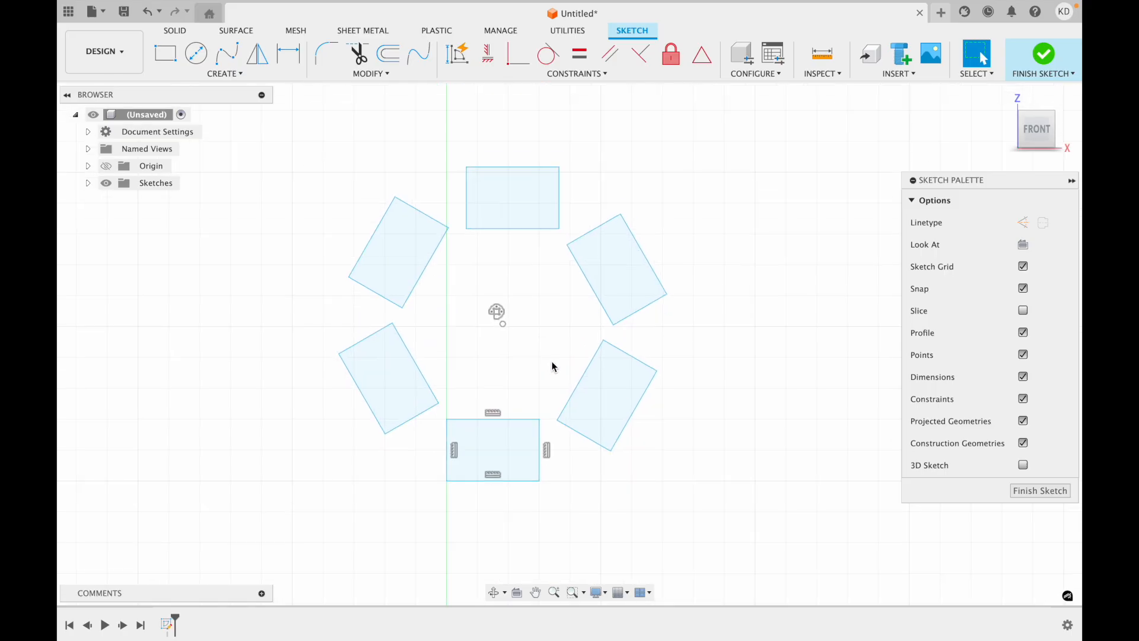
{"action": "scroll", "coordinate": [552, 362], "scroll_direction": "down", "scroll_amount": 2}
{"action": "scroll", "coordinate": [552, 362], "scroll_direction": "up", "scroll_amount": 4}
{"action": "scroll", "coordinate": [552, 362], "scroll_direction": "left", "scroll_amount": 2}
{"action": "scroll", "coordinate": [552, 362], "scroll_direction": "down", "scroll_amount": 6}
{"action": "scroll", "coordinate": [552, 362], "scroll_direction": "right", "scroll_amount": 2}
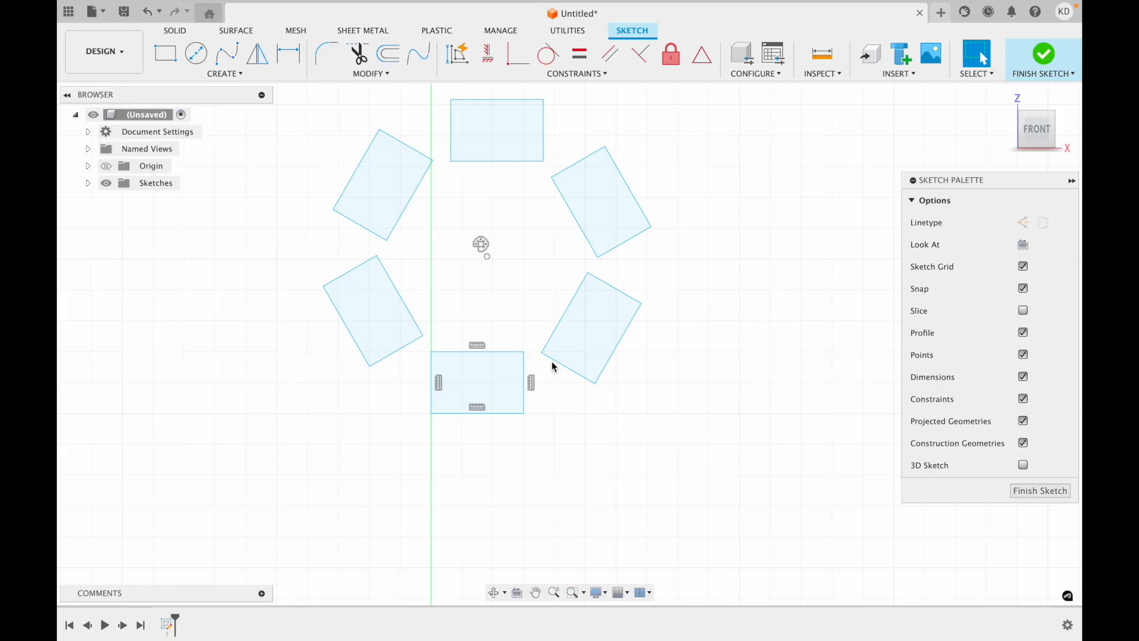
{"action": "scroll", "coordinate": [552, 362], "scroll_direction": "down", "scroll_amount": 2}
{"action": "scroll", "coordinate": [589, 339], "scroll_direction": "down", "scroll_amount": 5}
{"action": "scroll", "coordinate": [589, 339], "scroll_direction": "down", "scroll_amount": 5}
{"action": "scroll", "coordinate": [589, 338], "scroll_direction": "right", "scroll_amount": 2}
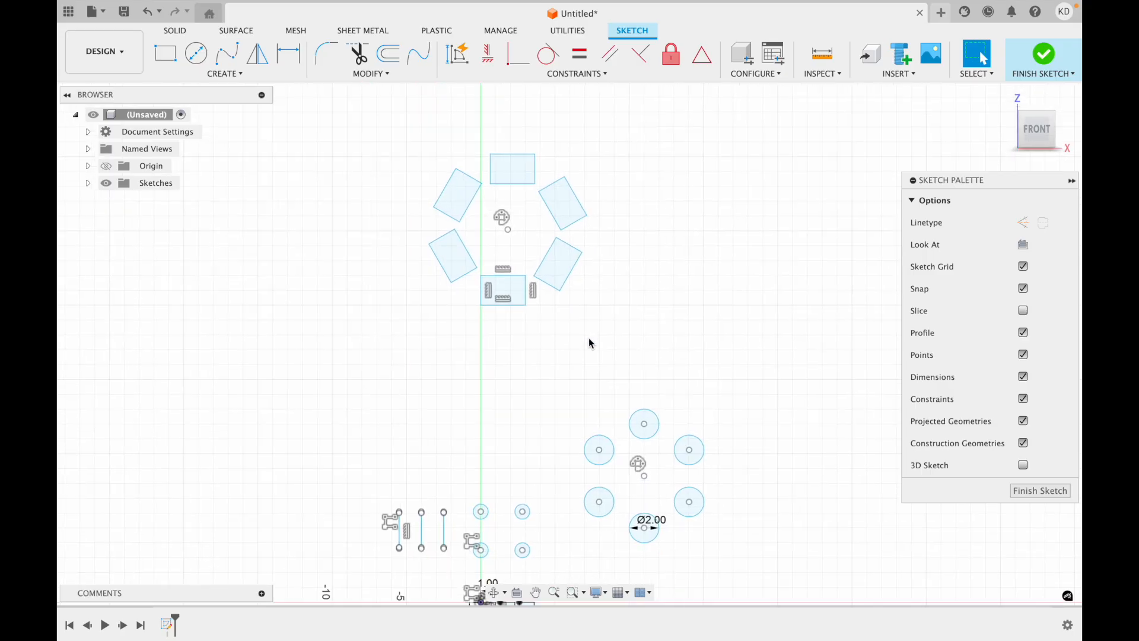
{"action": "scroll", "coordinate": [588, 337], "scroll_direction": "up", "scroll_amount": 5}
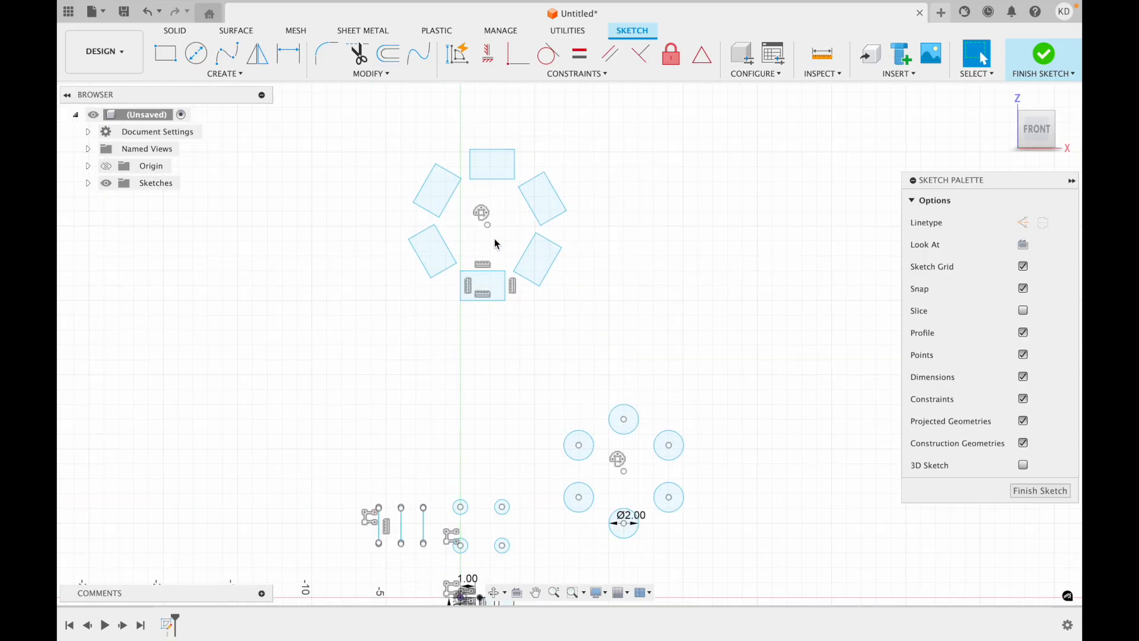
{"action": "scroll", "coordinate": [496, 245], "scroll_direction": "up", "scroll_amount": 2}
{"action": "scroll", "coordinate": [497, 248], "scroll_direction": "up", "scroll_amount": 2}
{"action": "scroll", "coordinate": [496, 248], "scroll_direction": "up", "scroll_amount": 5}
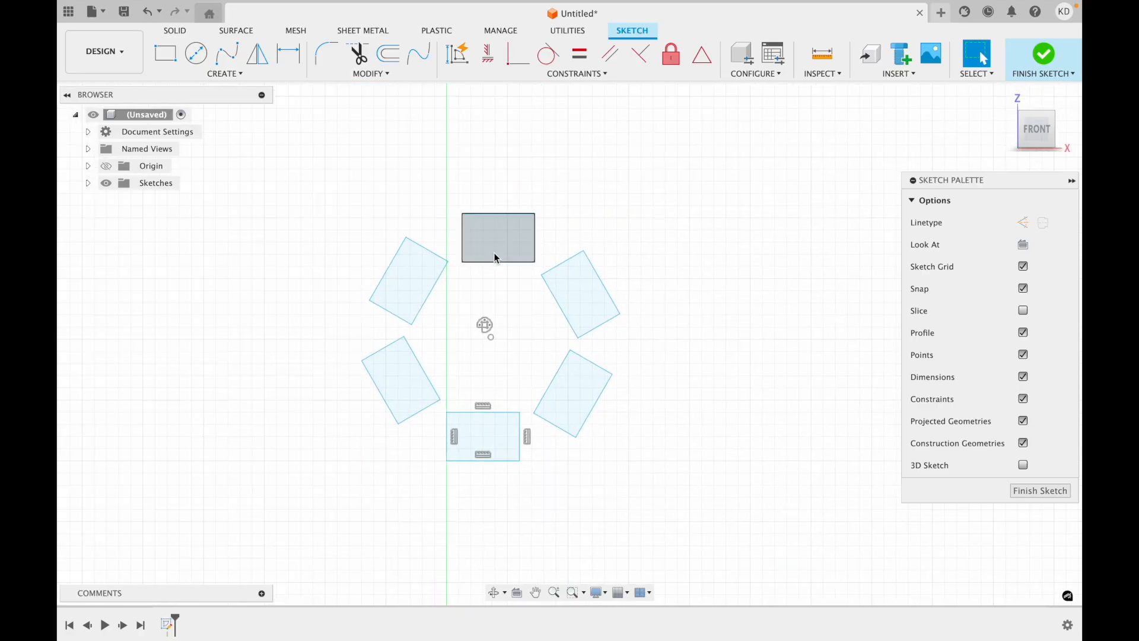
- Review all the patterned circles, lines, squares and rectangles in the sketch and show the available sketch pattern commands
{"action": "scroll", "coordinate": [472, 315], "scroll_direction": "down", "scroll_amount": 10}
{"action": "scroll", "coordinate": [473, 315], "scroll_direction": "right", "scroll_amount": 3}
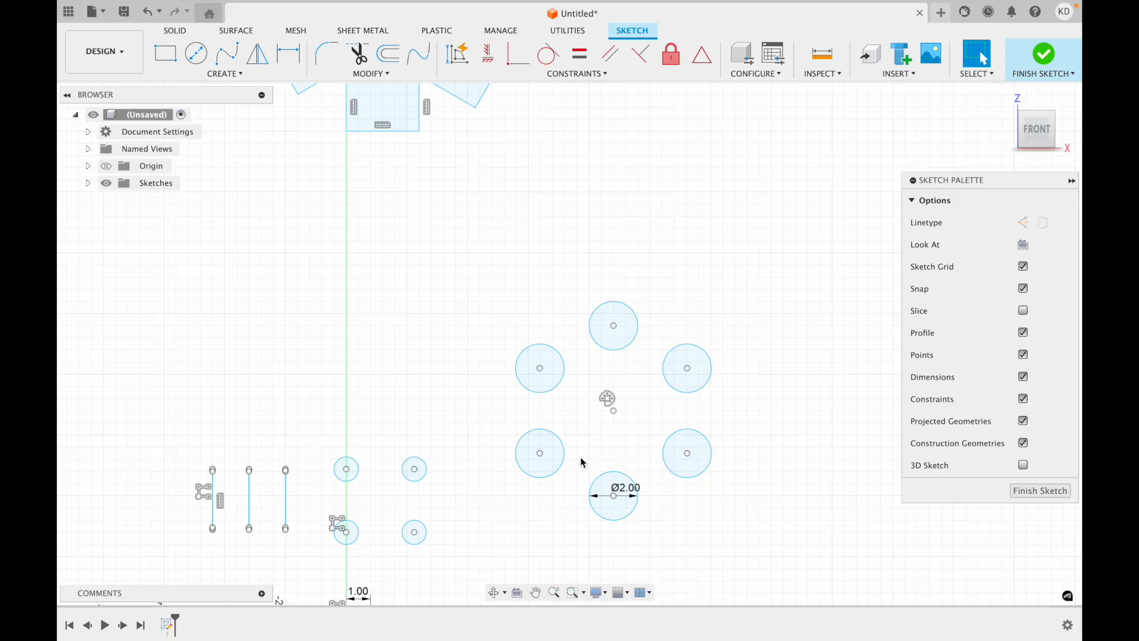
{"action": "scroll", "coordinate": [471, 453], "scroll_direction": "down", "scroll_amount": 8}
{"action": "scroll", "coordinate": [470, 453], "scroll_direction": "left", "scroll_amount": 3}
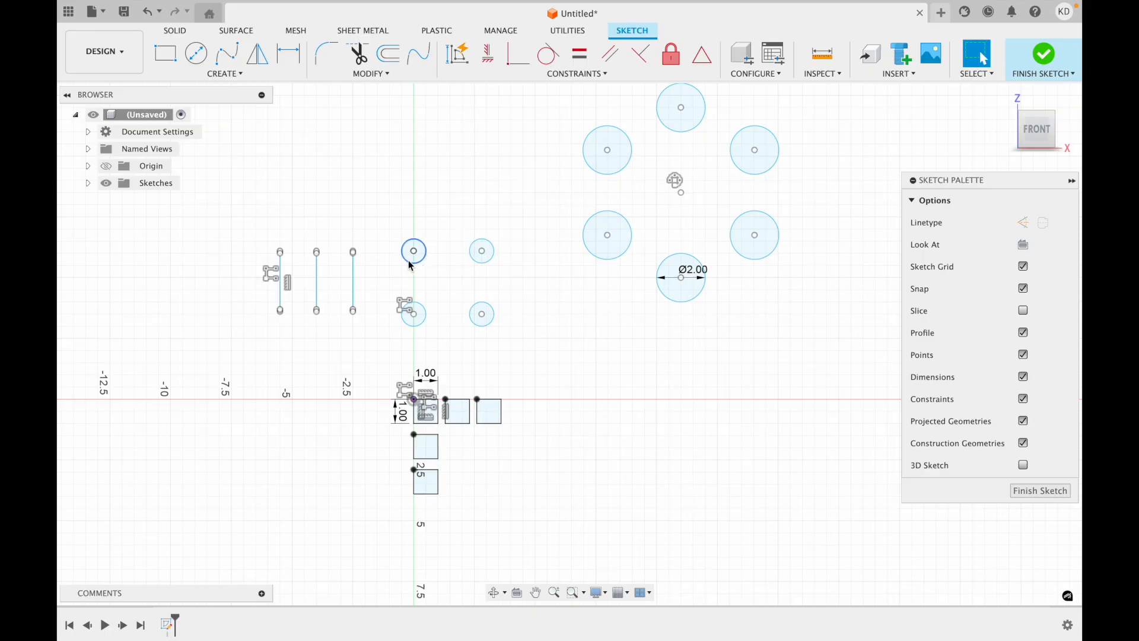
{"action": "scroll", "coordinate": [505, 426], "scroll_direction": "up", "scroll_amount": 6}
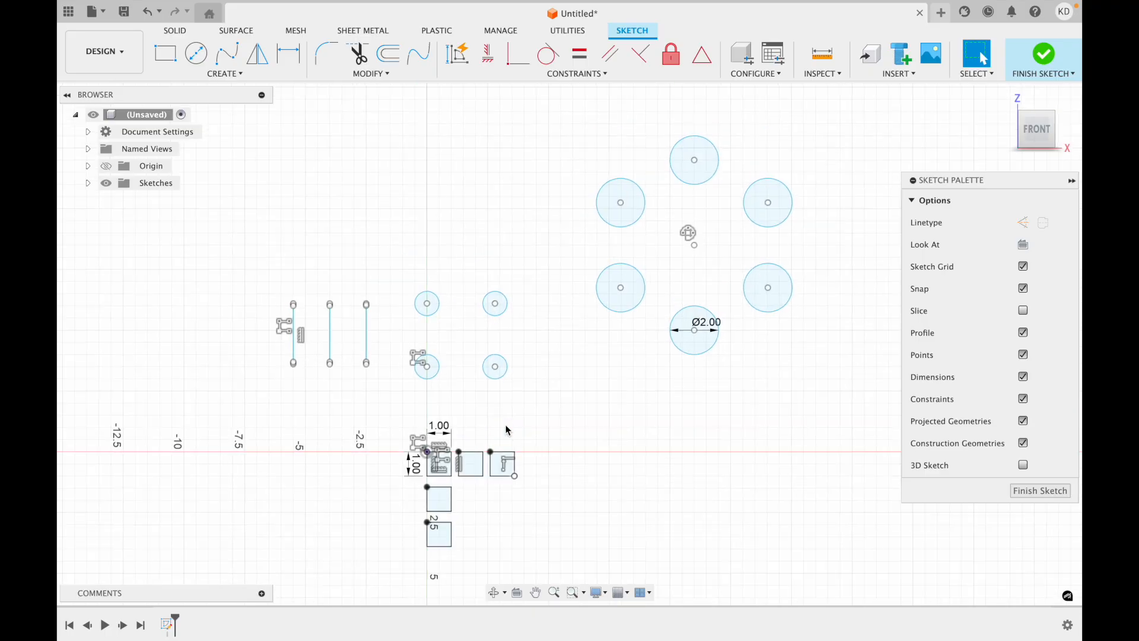
{"action": "scroll", "coordinate": [505, 425], "scroll_direction": "up", "scroll_amount": 10}
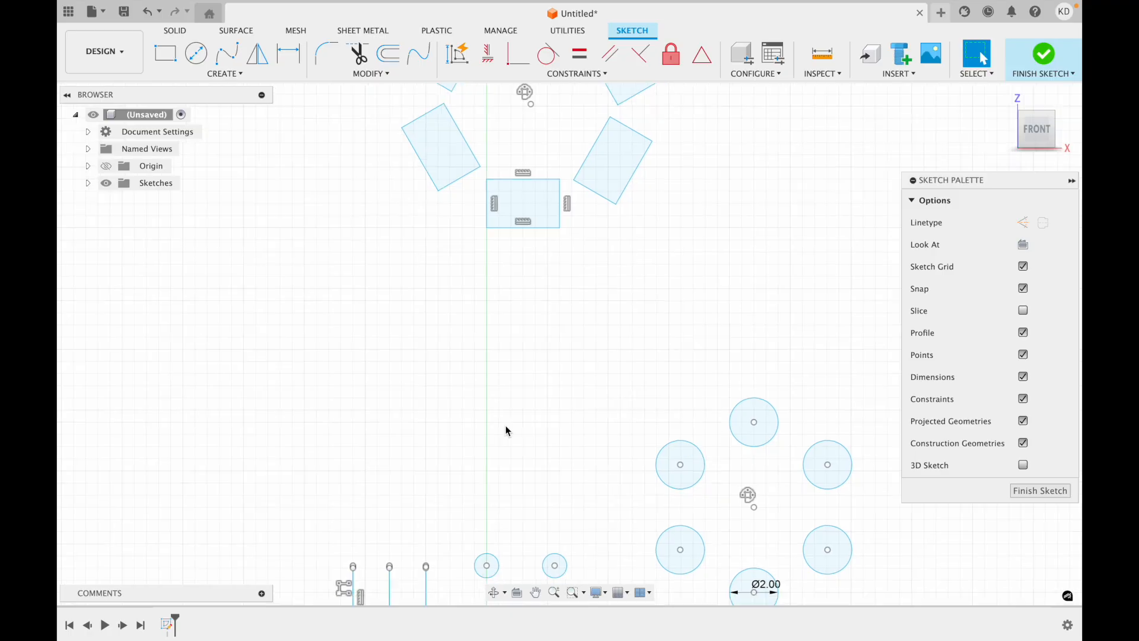
{"action": "scroll", "coordinate": [567, 431], "scroll_direction": "down", "scroll_amount": 4}
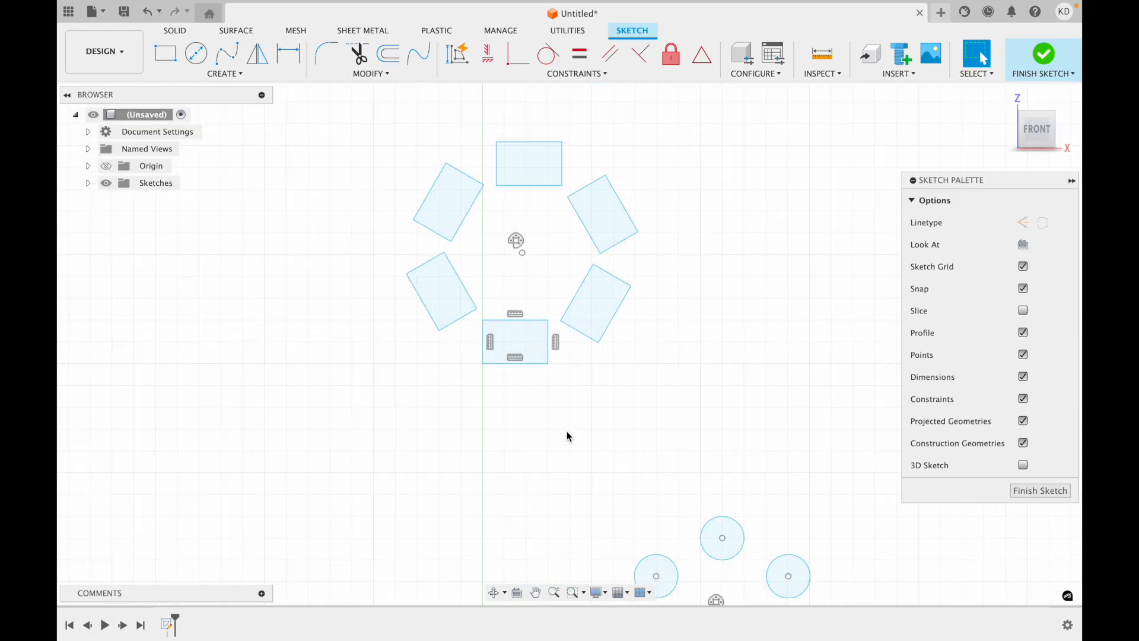
{"action": "scroll", "coordinate": [567, 431], "scroll_direction": "down", "scroll_amount": 4}
{"action": "scroll", "coordinate": [567, 431], "scroll_direction": "up", "scroll_amount": 5}
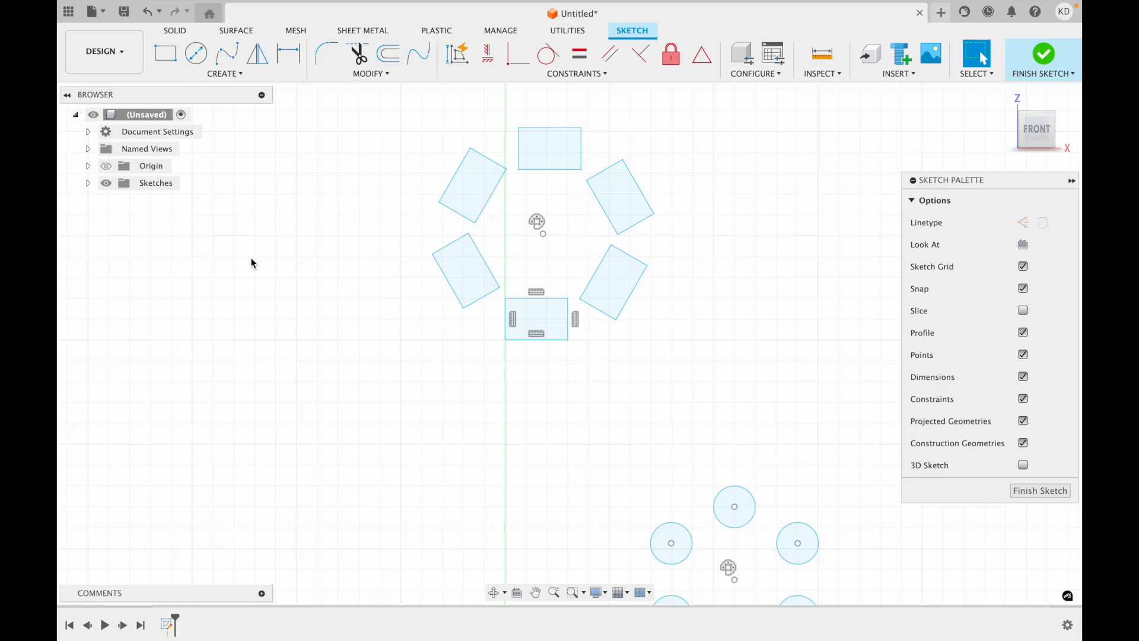
{"action": "left_click", "coordinate": [229, 75]}
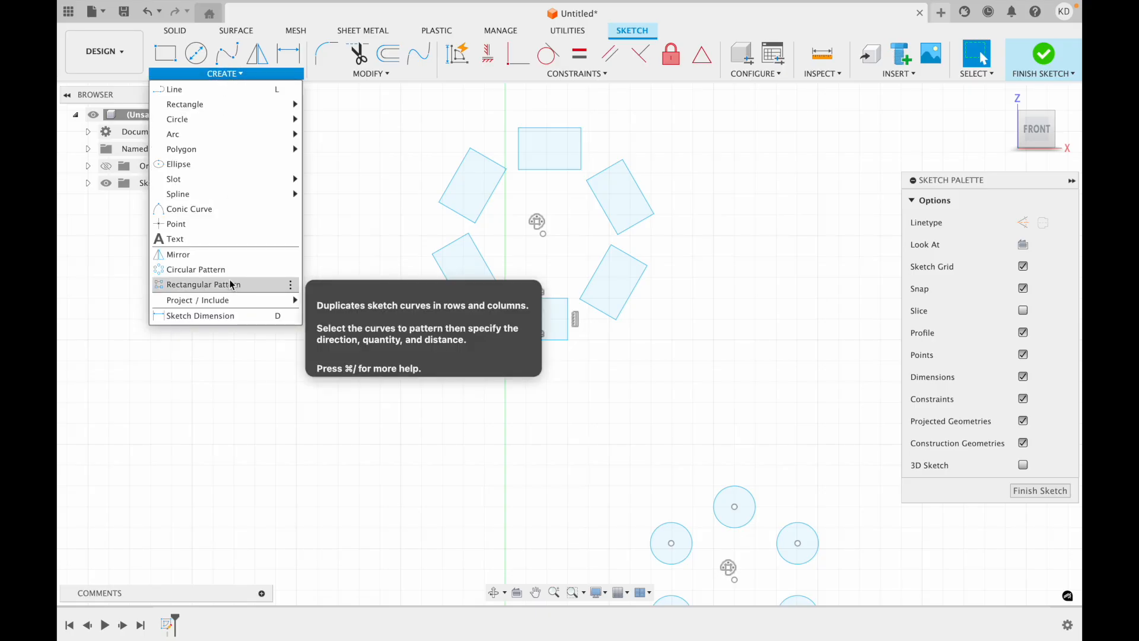